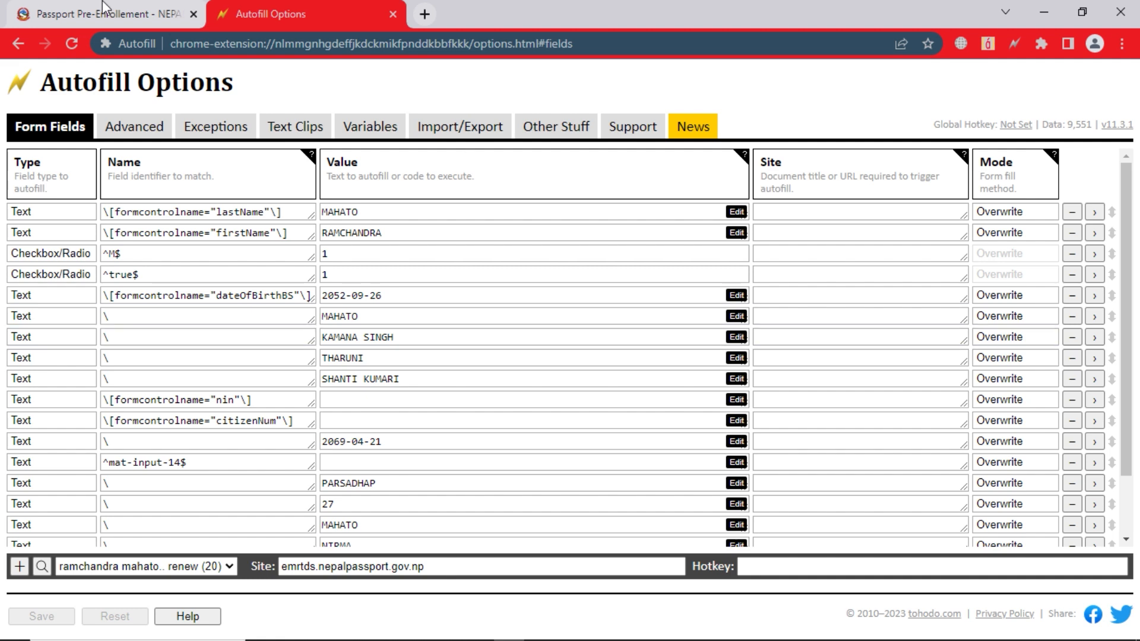
- Review the checkbox, ^M$ gender and ^true$ matching rules in Autofill
mouse_move(357, 640)
click(223, 212)
click(229, 233)
click(232, 254)
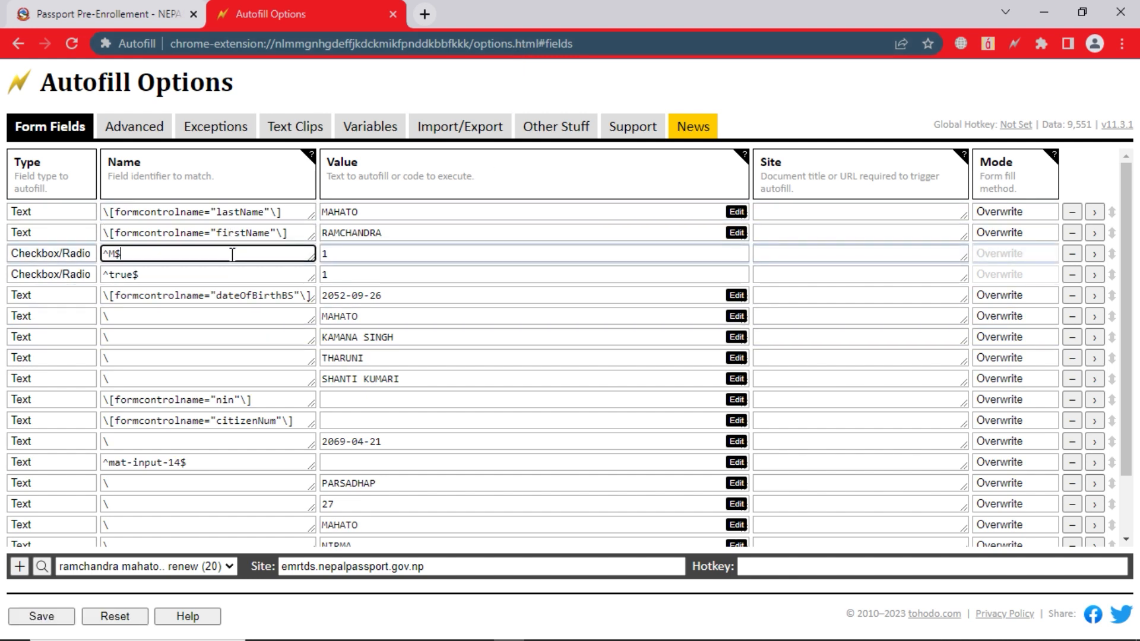
click(232, 276)
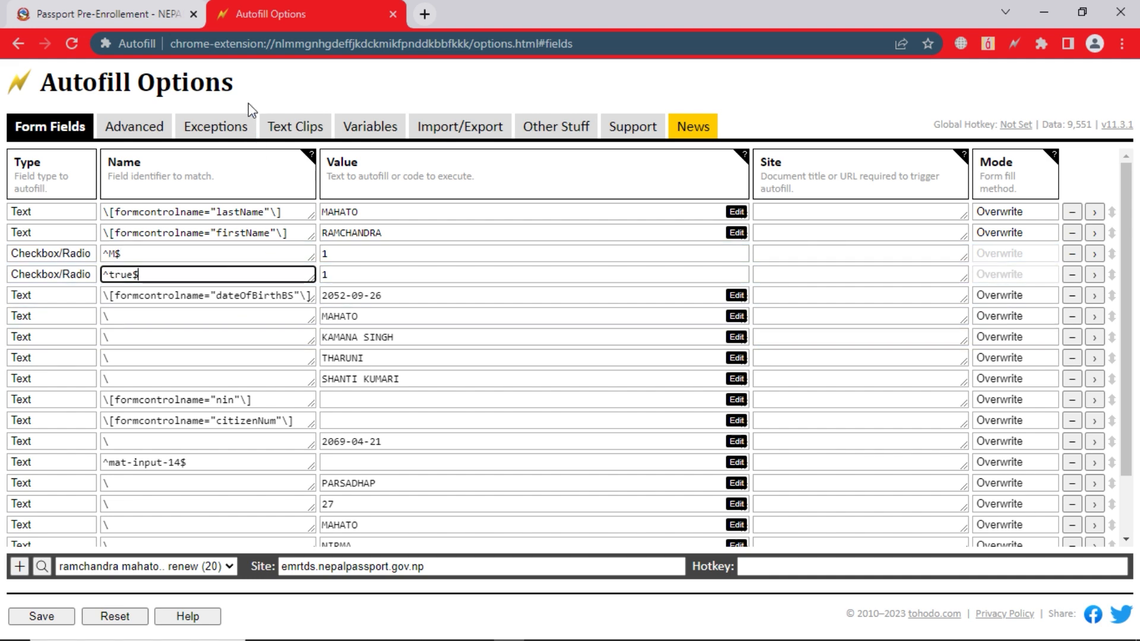
- Proceed with the Ordinary 34-page passport, accept the privacy consent, and choose province Bagmati
click(80, 3)
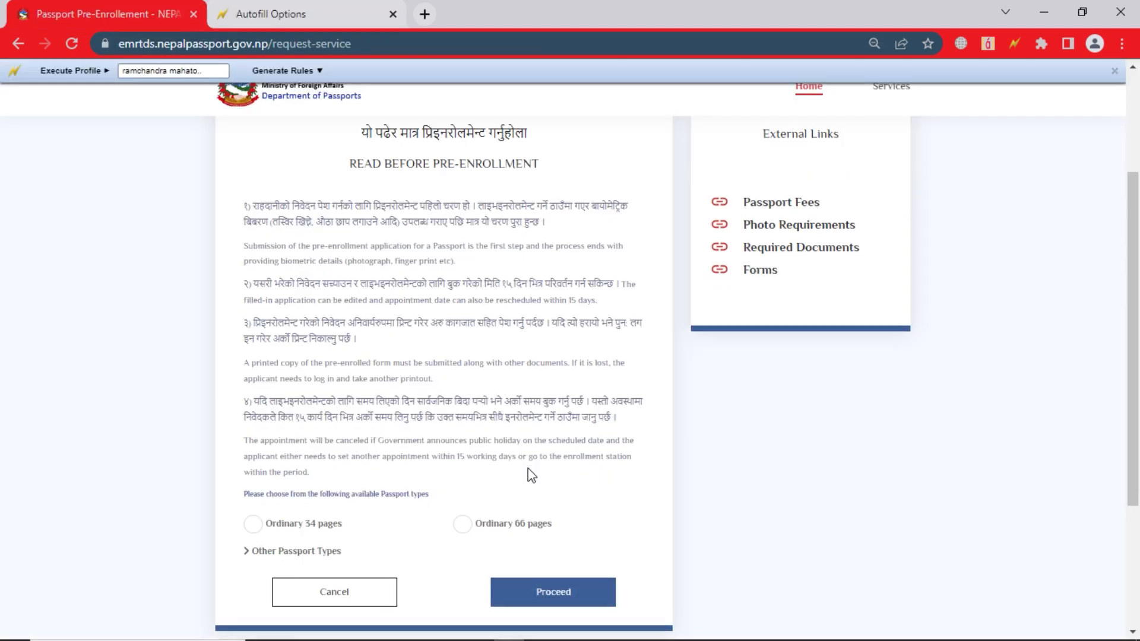
scroll(530, 475, down, 3)
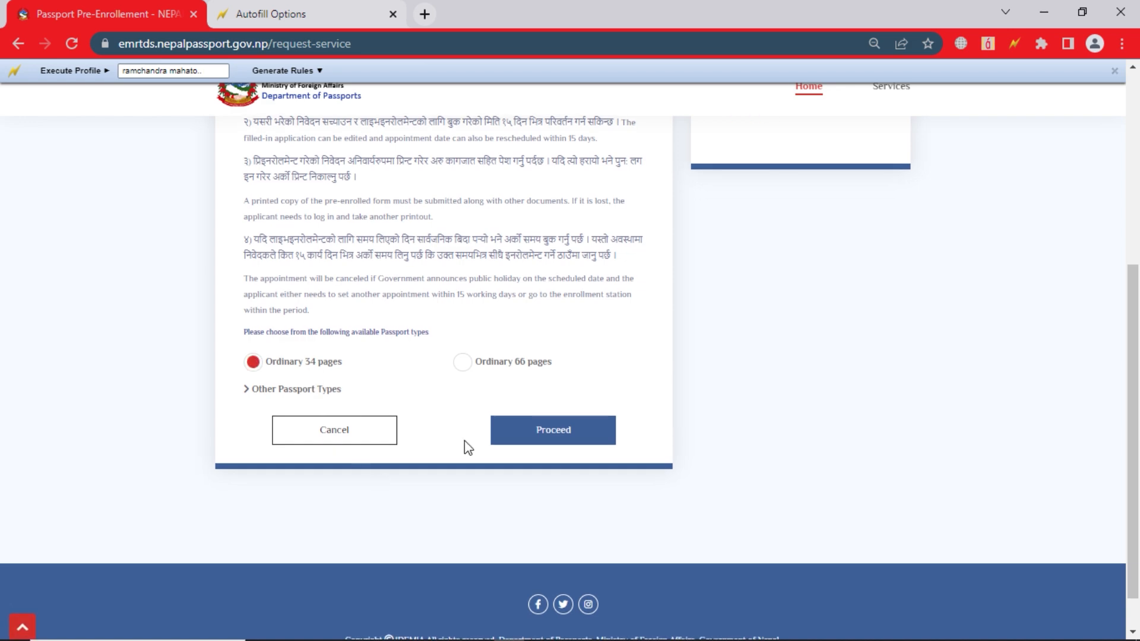
click(508, 442)
click(526, 440)
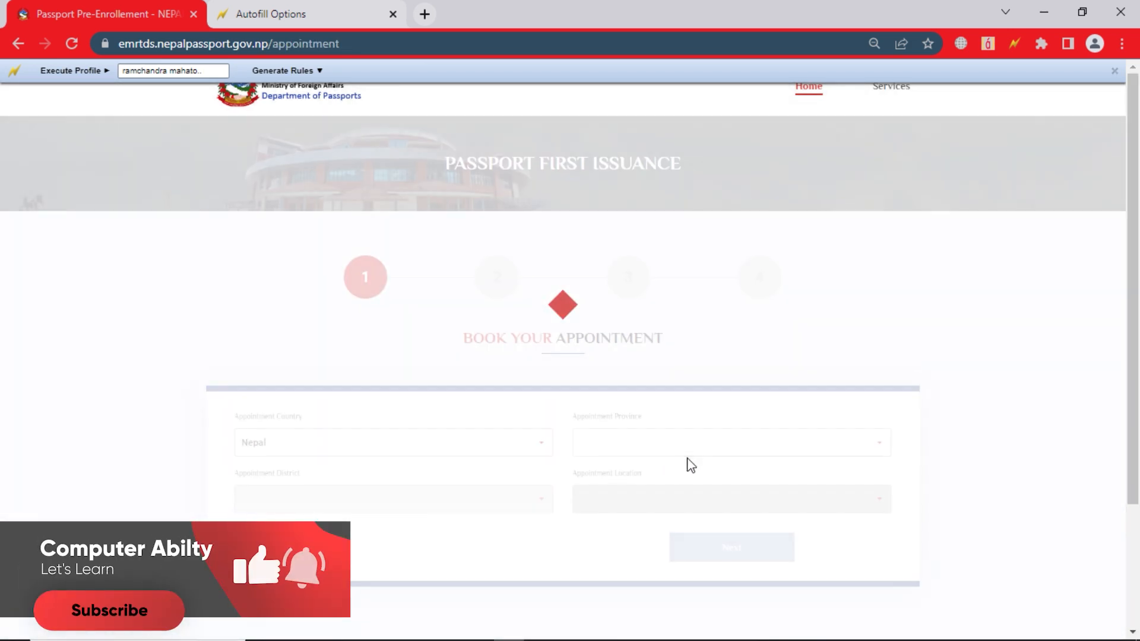
click(674, 454)
click(653, 506)
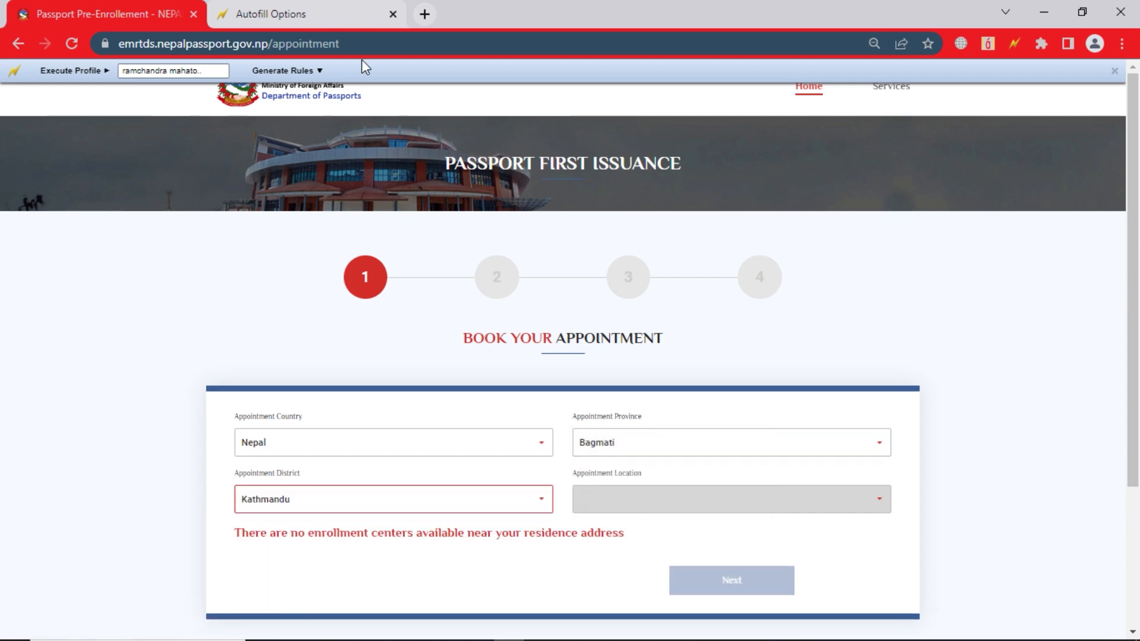
- After rechecking the autofill rules, choose Department of Passports as the enrollment location
click(319, 25)
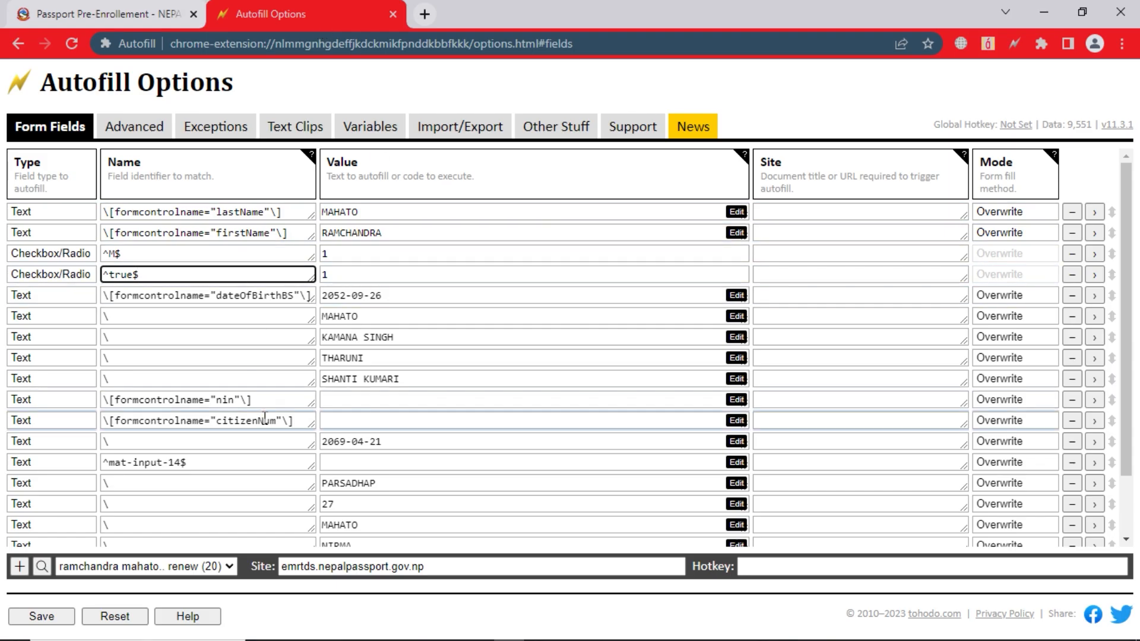
scroll(264, 416, down, 1)
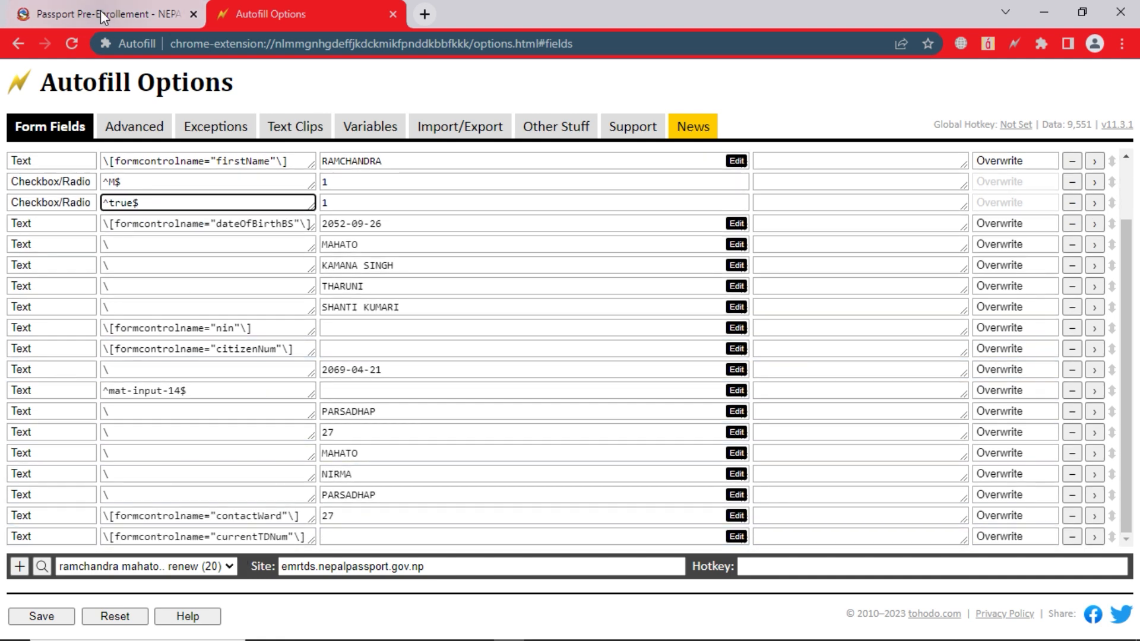
click(100, 12)
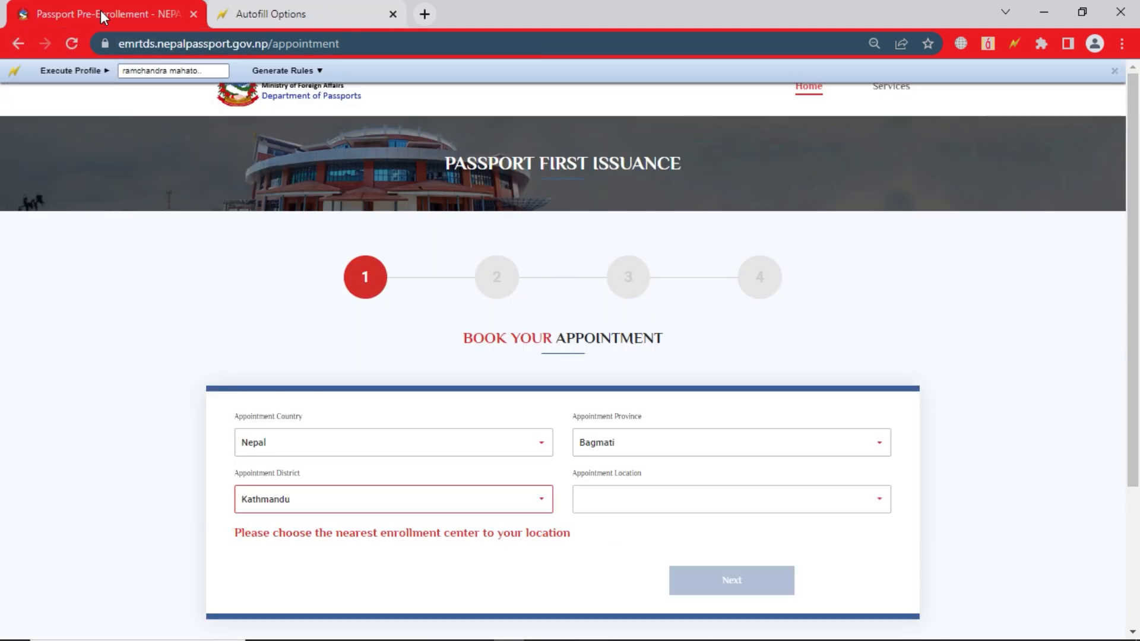
click(645, 503)
click(645, 530)
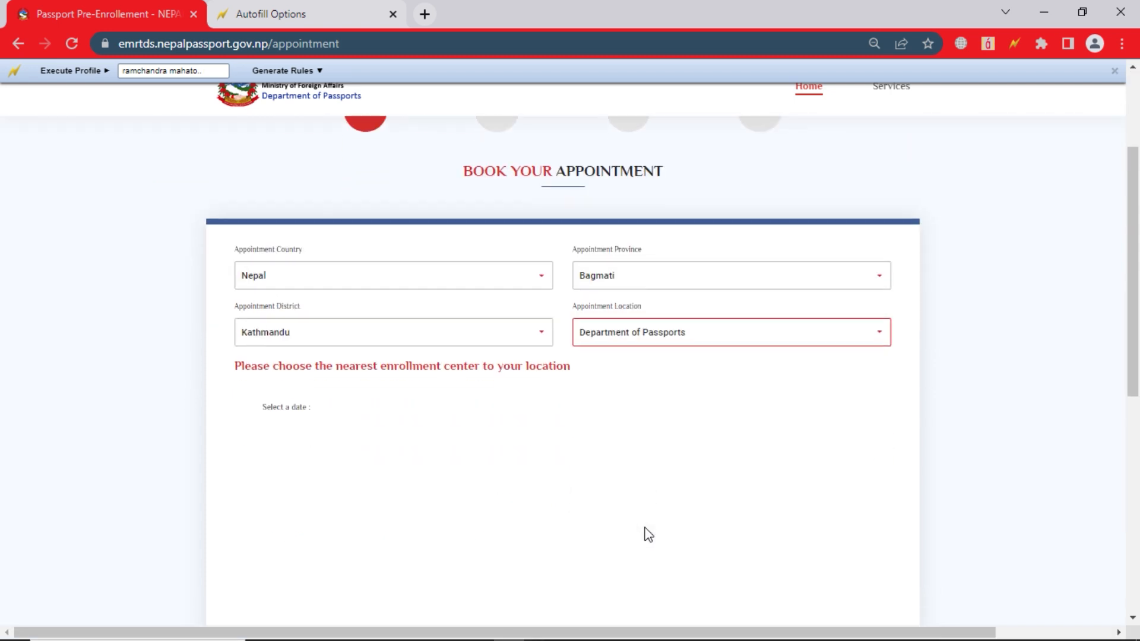
scroll(648, 534, down, 2)
- Enter the captcha h213u and pick 19 April 2023 as the appointment date
click(337, 563)
text(h)
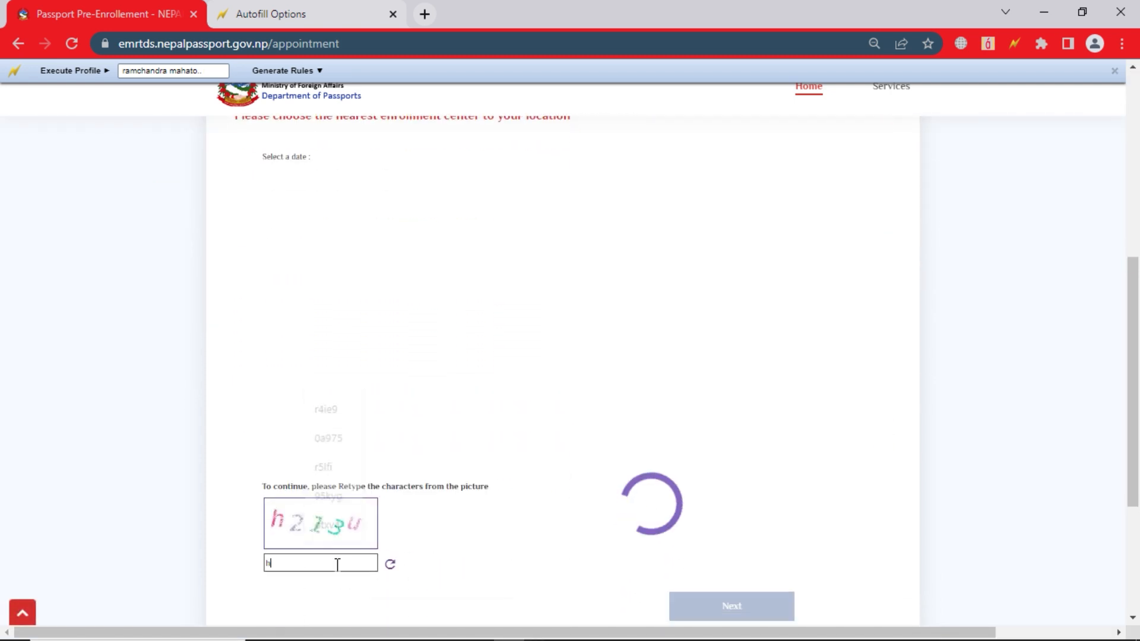
text(213u)
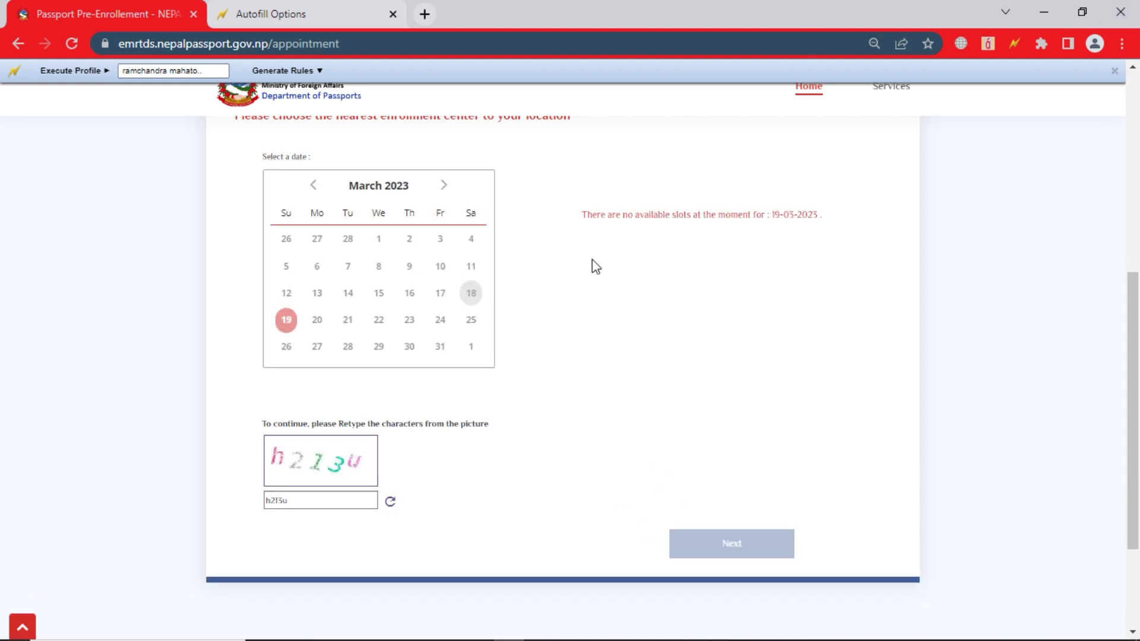
click(444, 186)
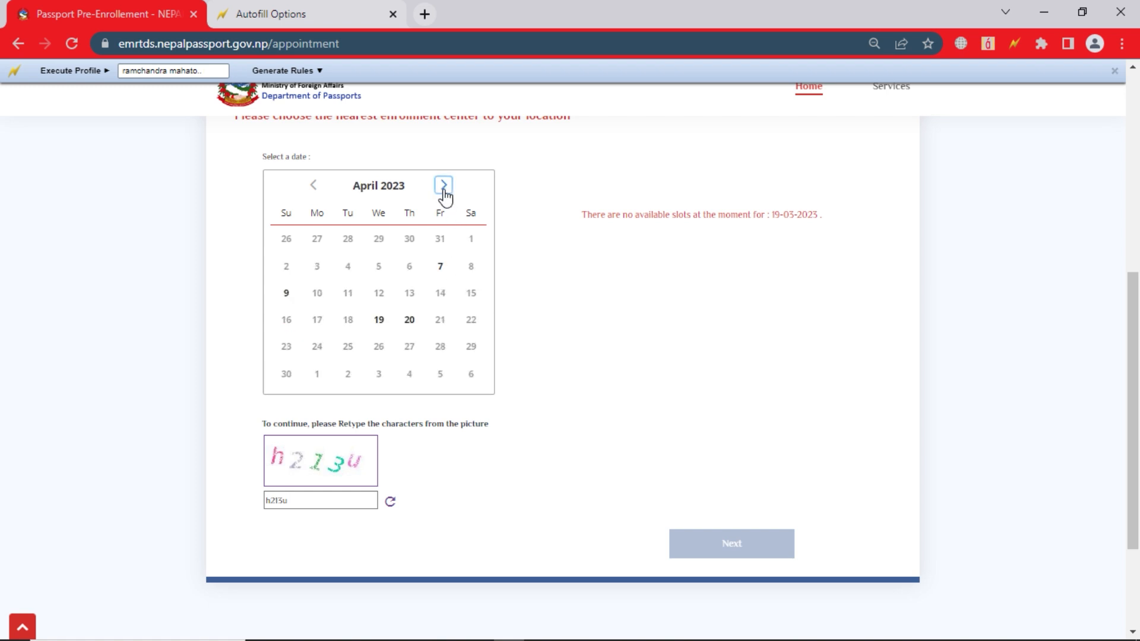
click(377, 321)
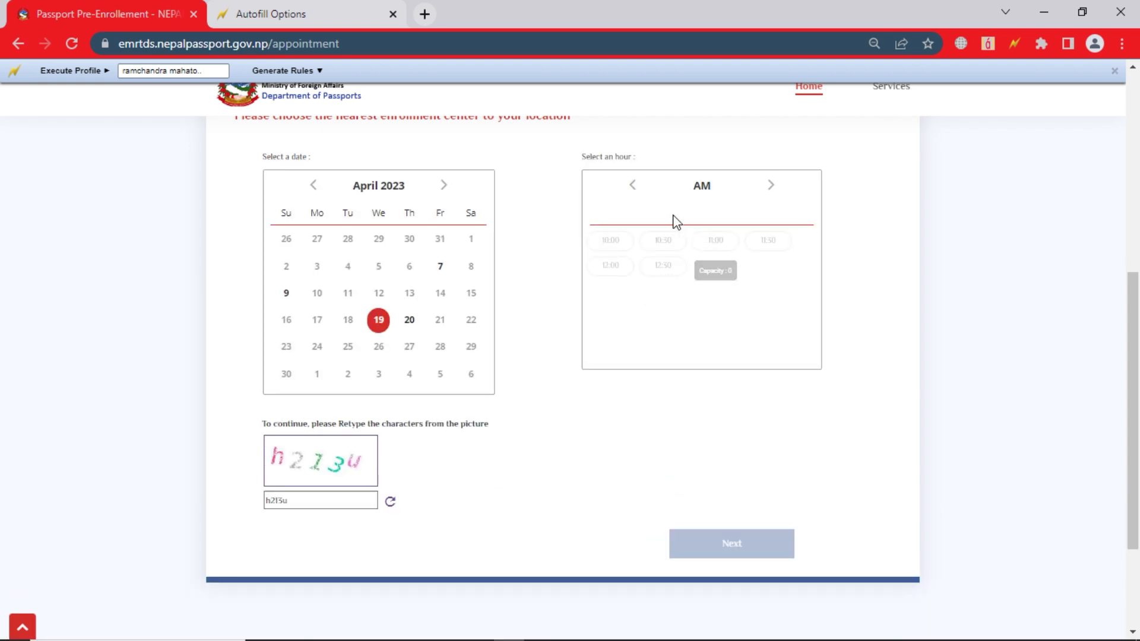
- Book the 14:00 afternoon slot and continue to the passport request form
click(632, 189)
click(736, 244)
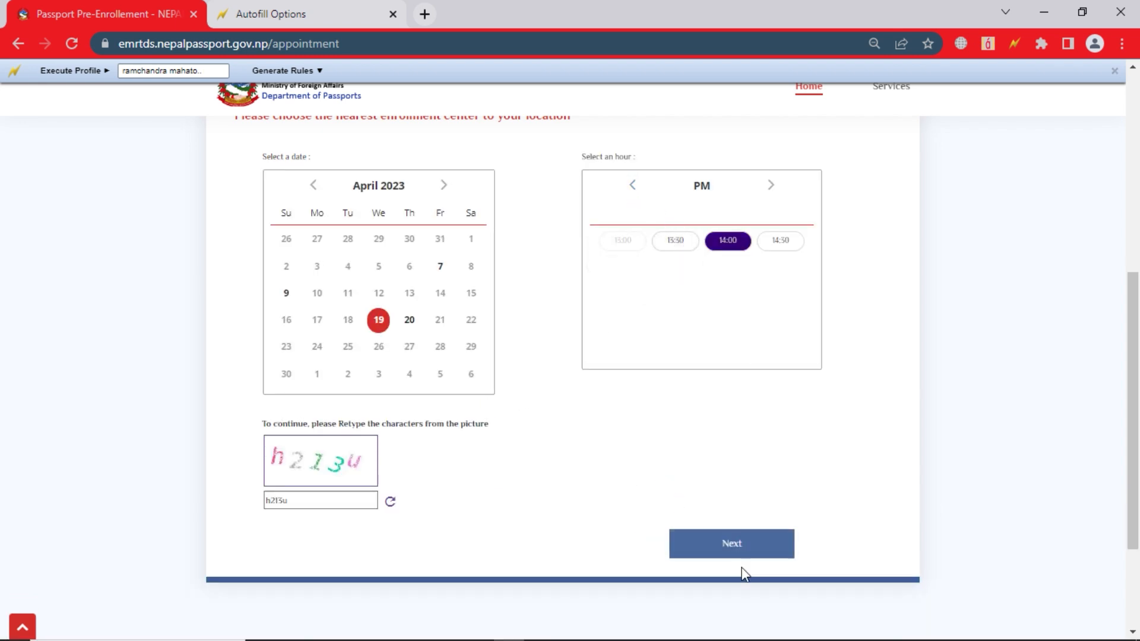
click(742, 555)
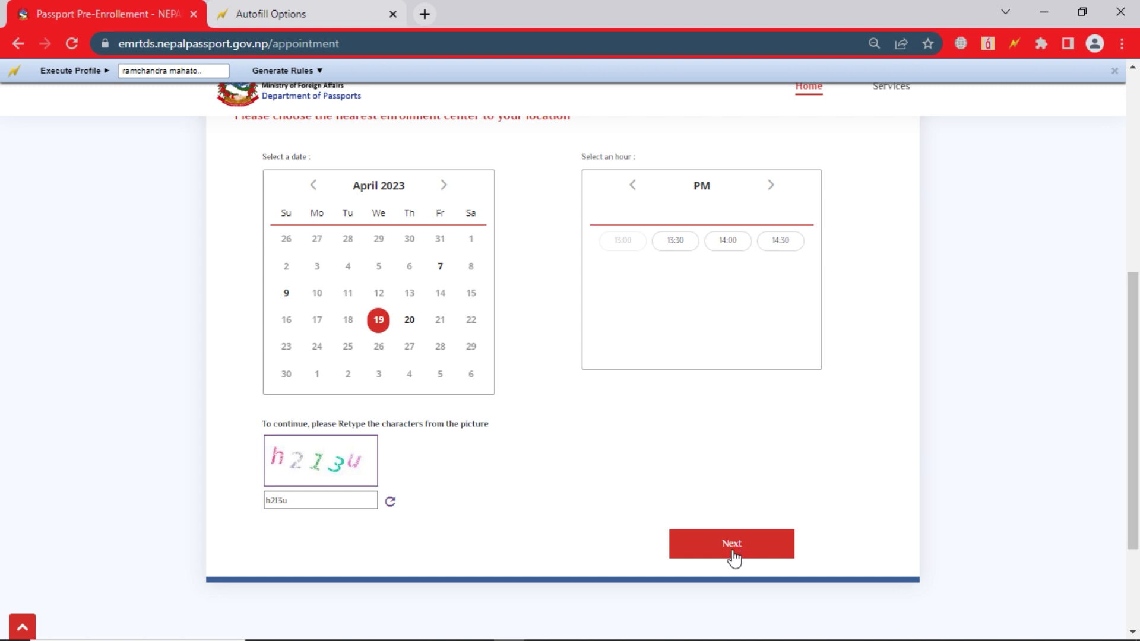
click(734, 558)
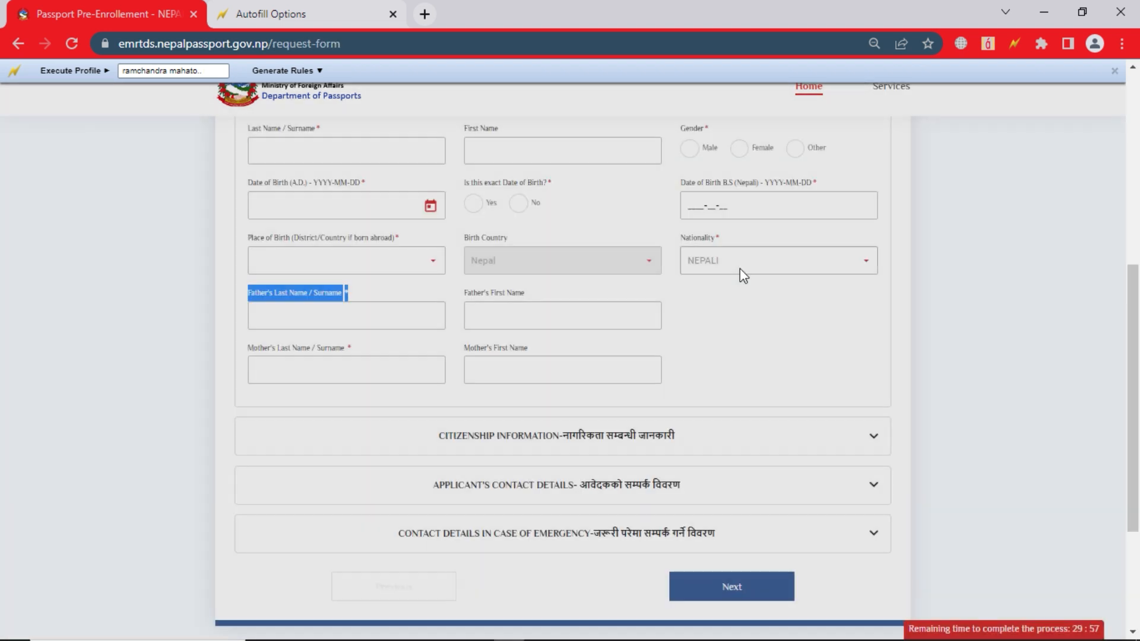
- Fill the passport form from the first renewal autofill profile
scroll(729, 324, up, 2)
scroll(721, 371, down, 1)
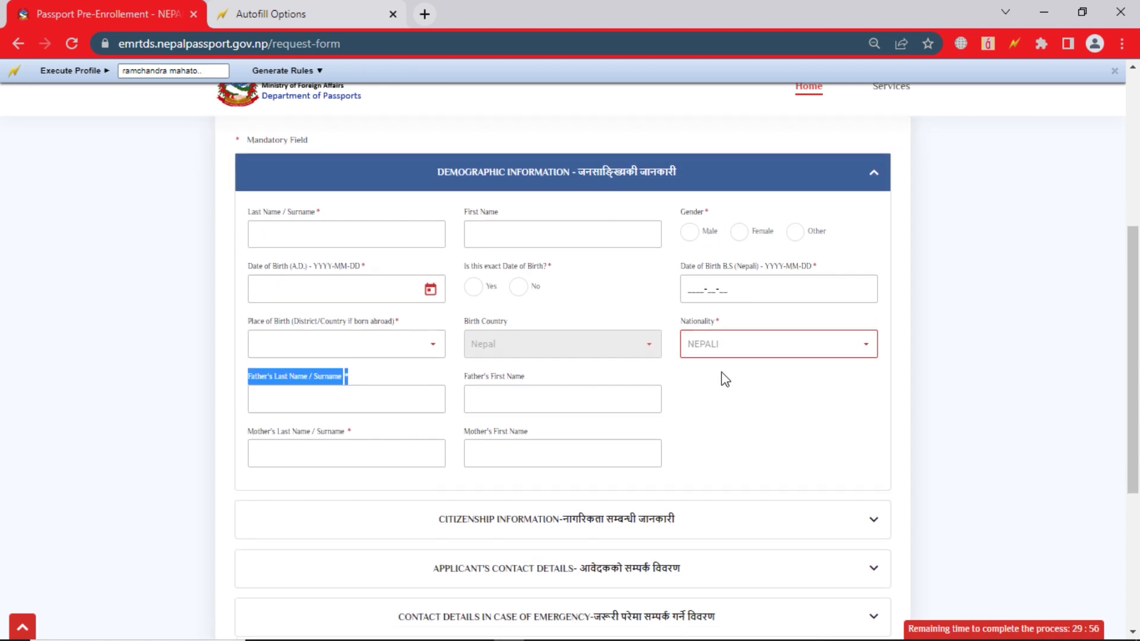
click(327, 240)
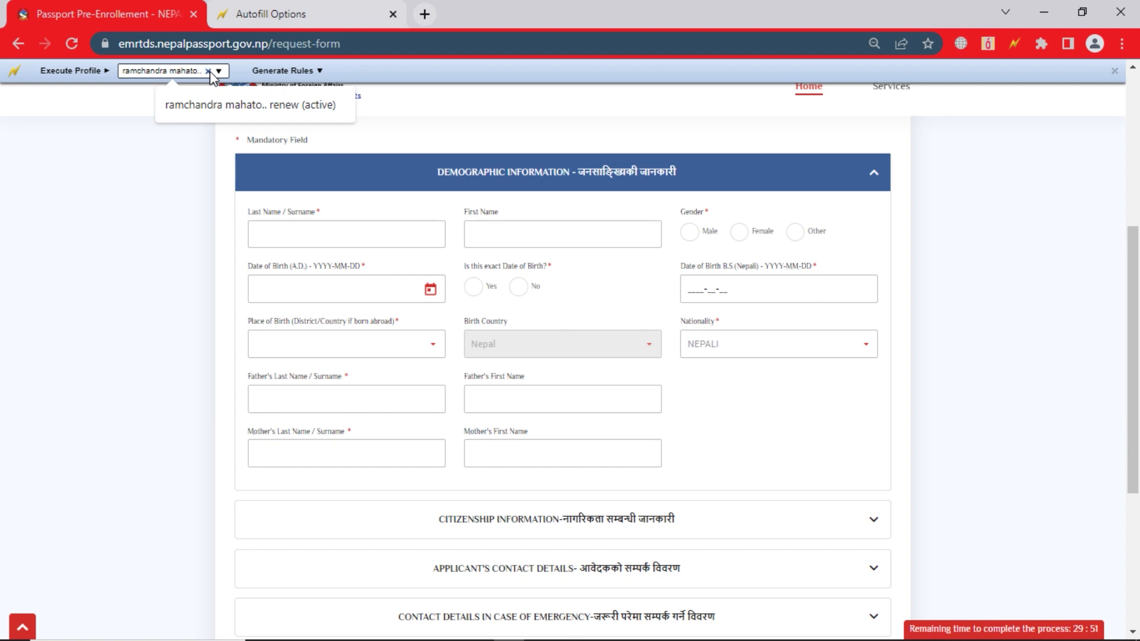
click(210, 70)
click(173, 172)
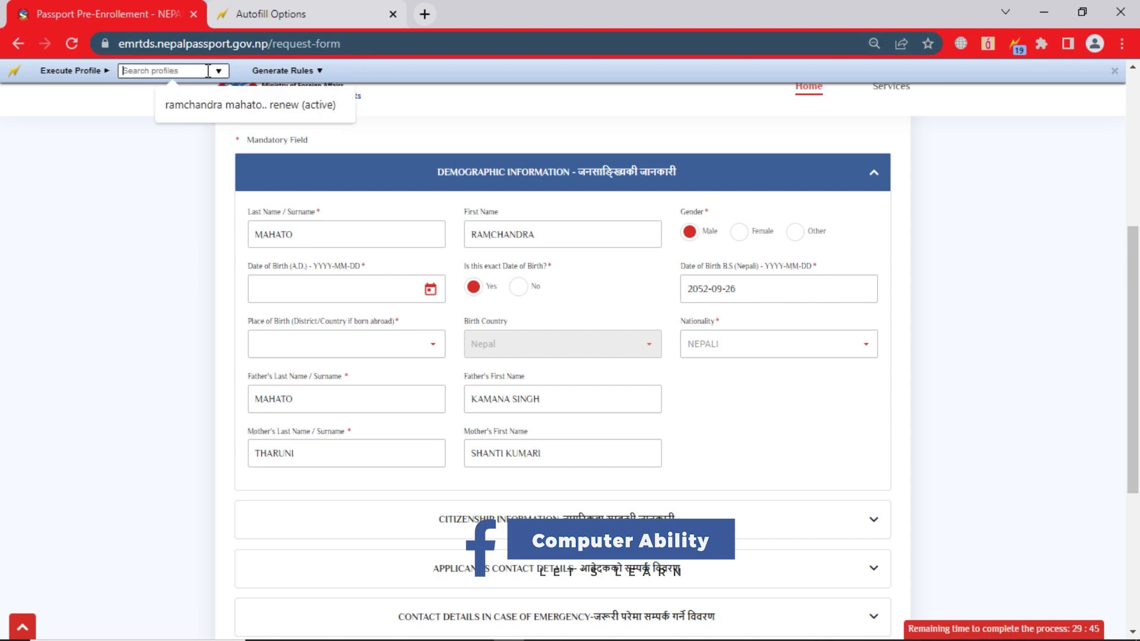
- Switch to the Unfiled profile group and fill the form from the second renewal profile
click(203, 72)
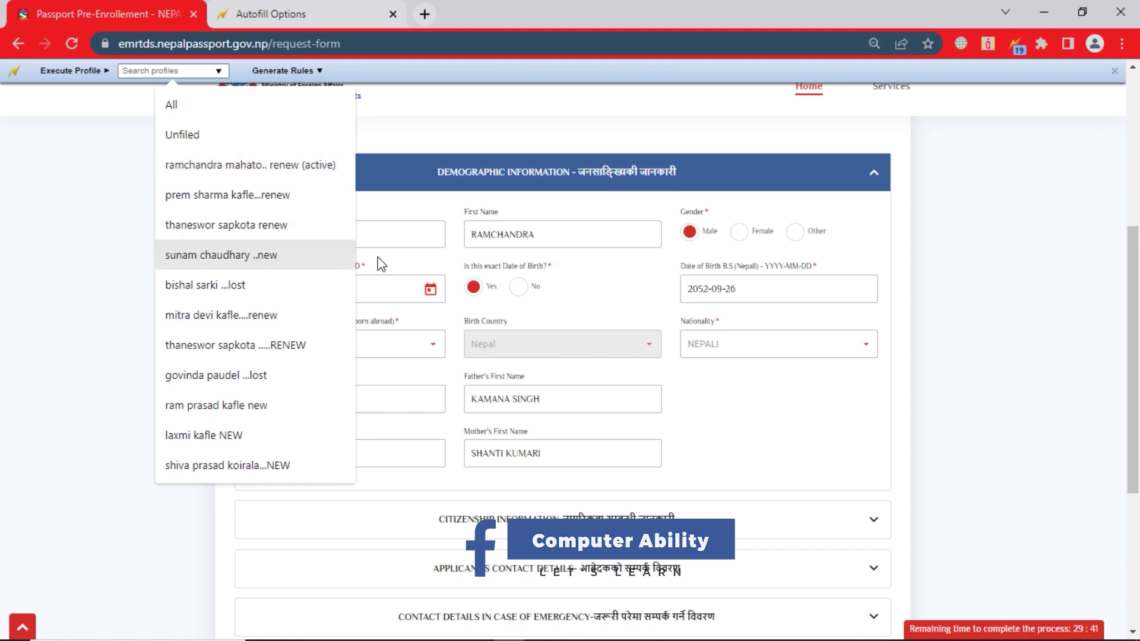
click(248, 142)
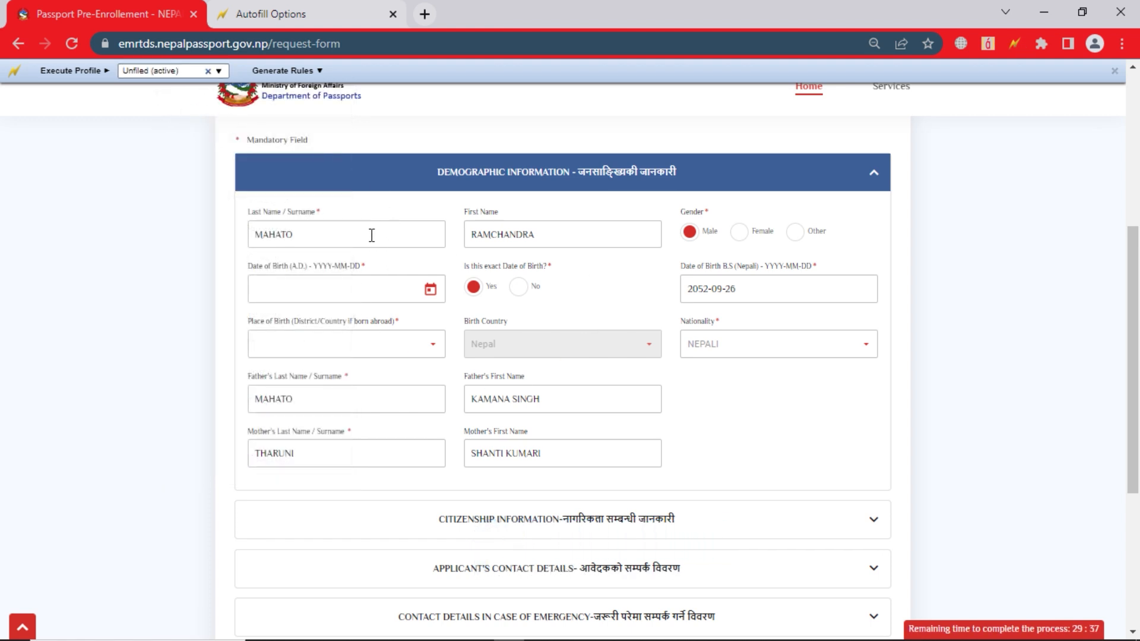
click(208, 71)
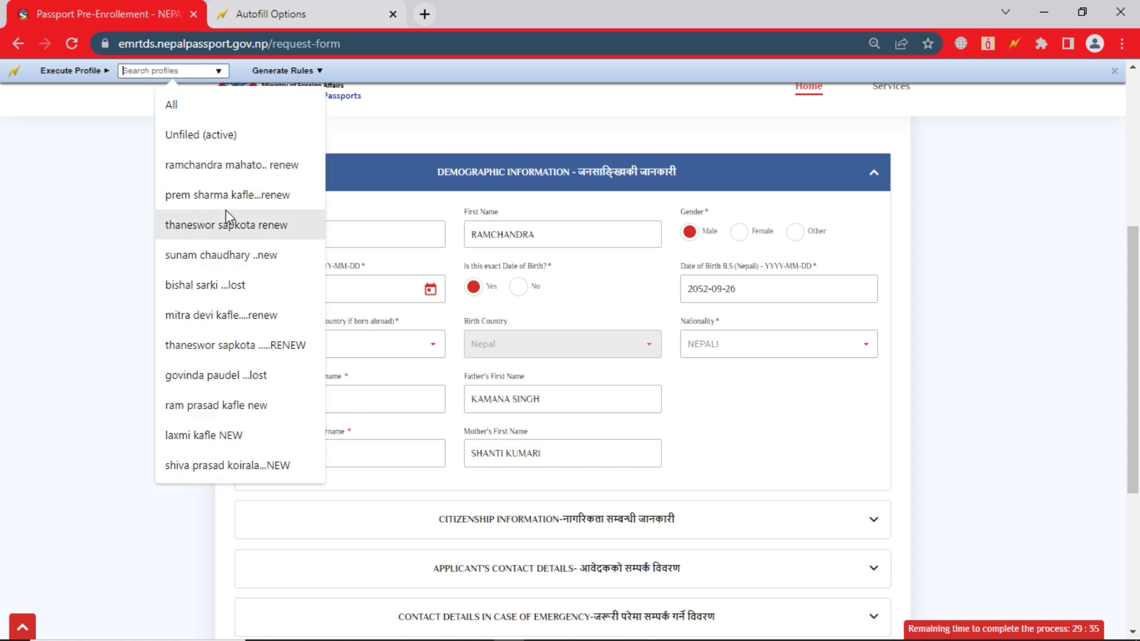
click(236, 182)
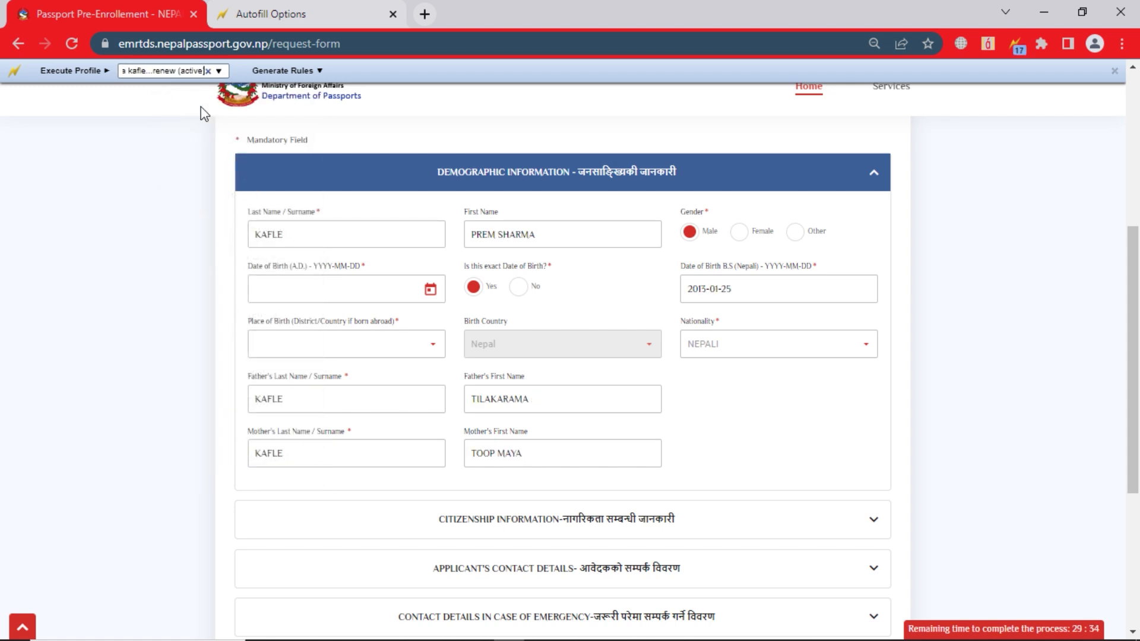
- Refill from the first renewal profile, then make Unfiled the active profile
click(209, 71)
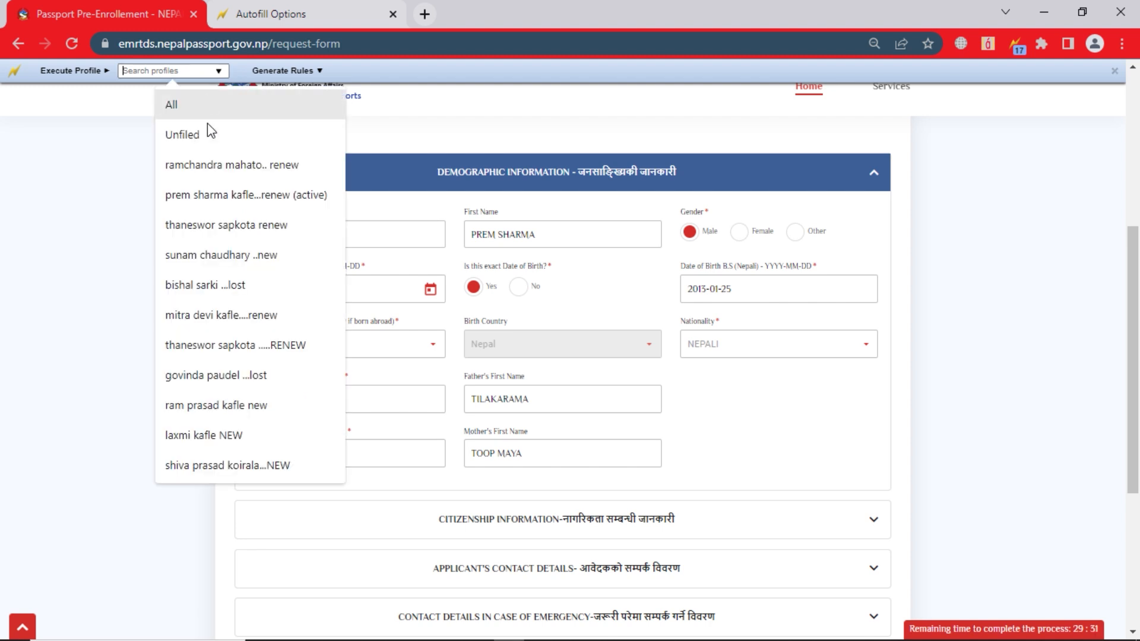
click(215, 165)
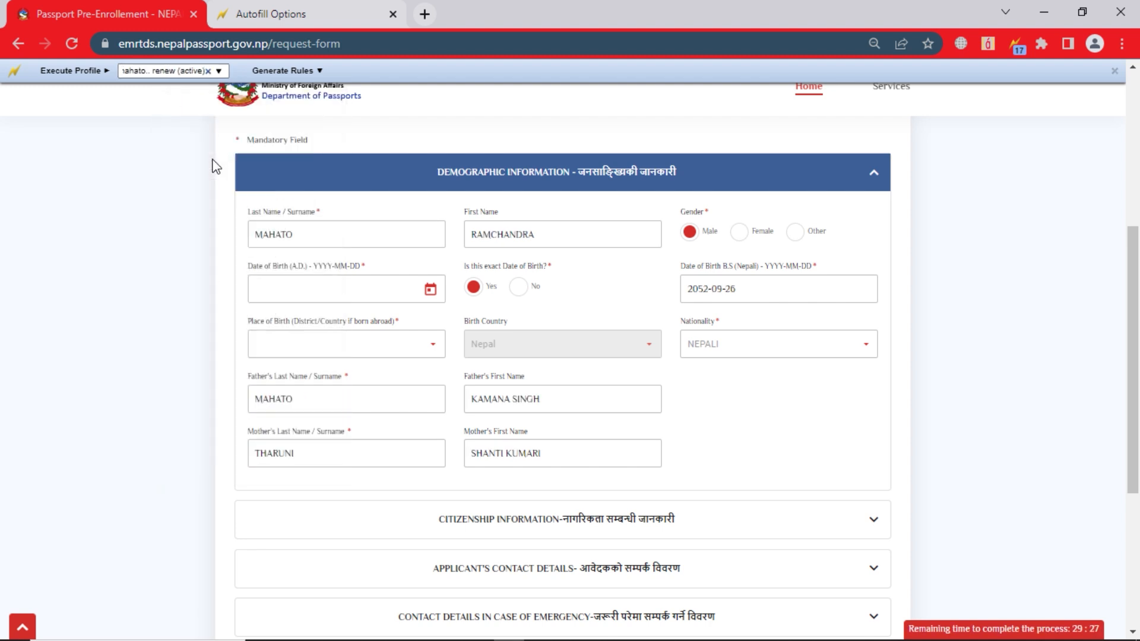
click(209, 70)
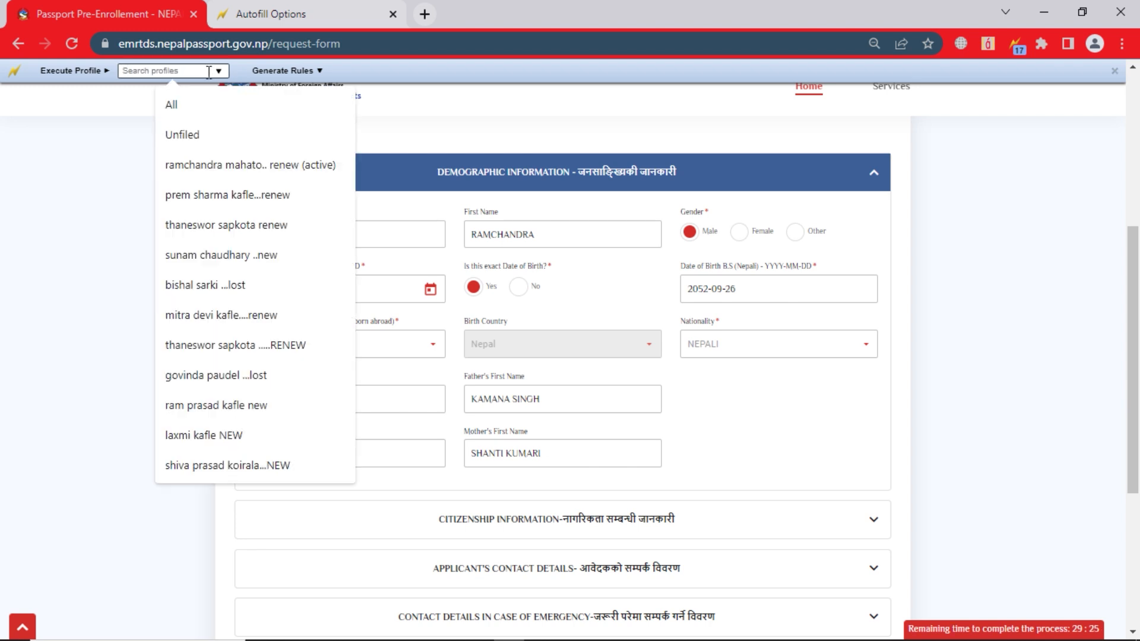
click(207, 143)
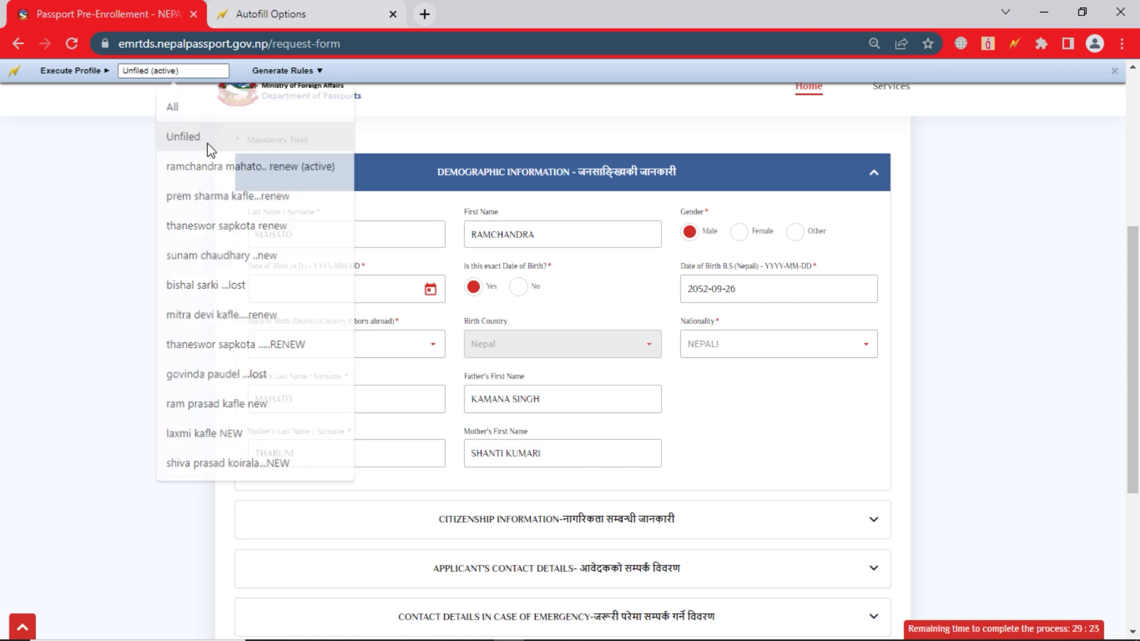
- Clear Last Name and First Name, then refill the form from the first applicant profile
drag(353, 239, 266, 241)
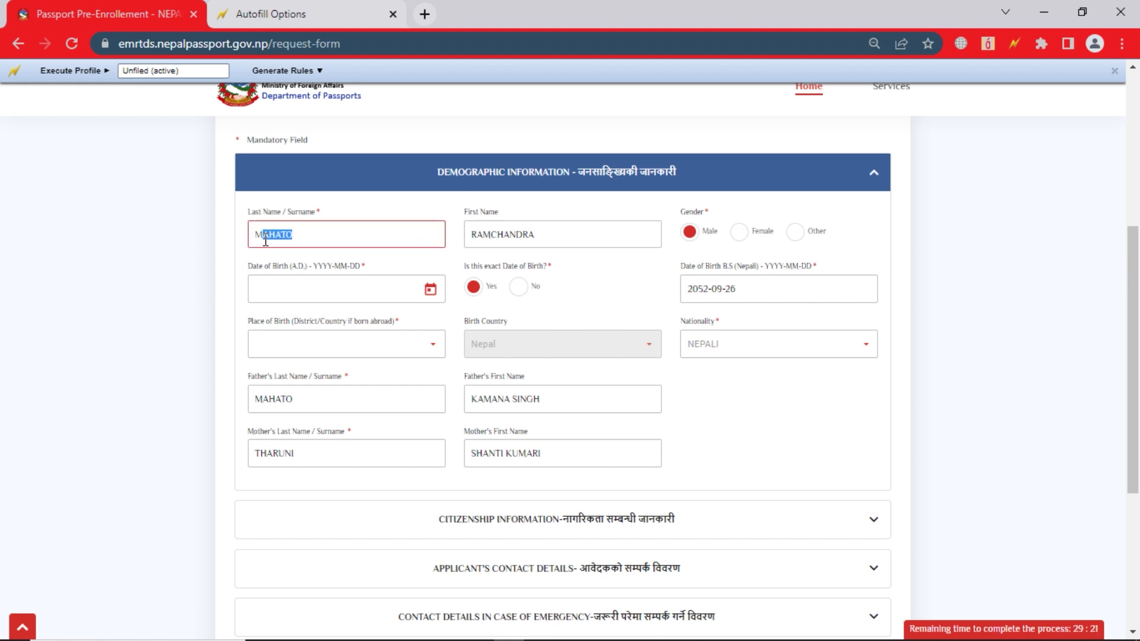
click(364, 237)
drag(364, 236, 221, 245)
key(BackSpace)
drag(567, 237, 438, 236)
key(BackSpace)
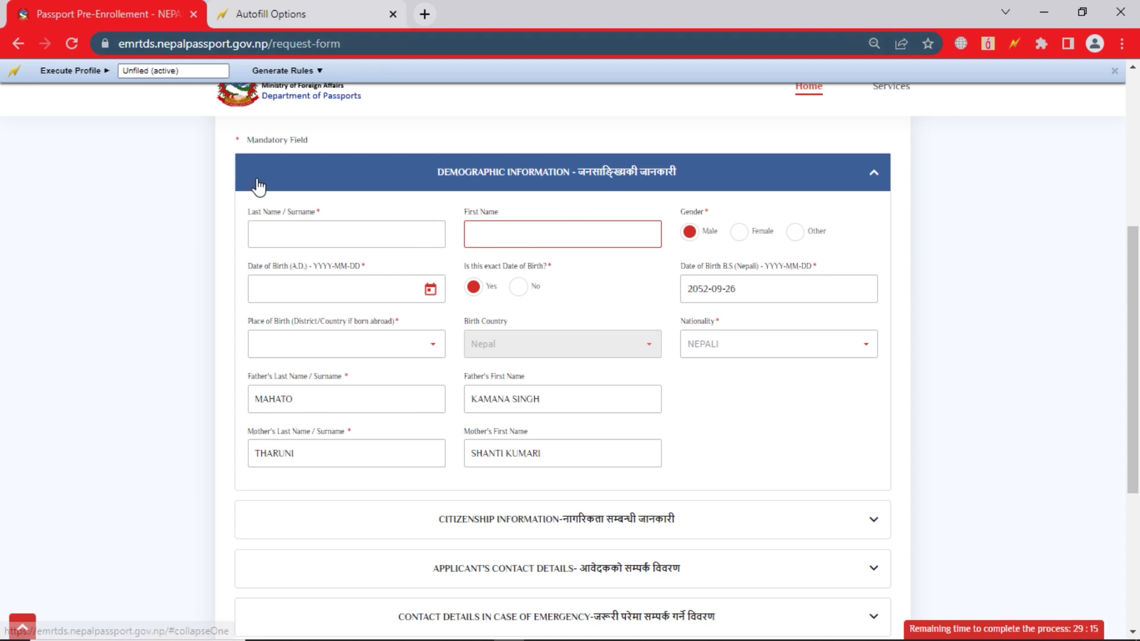
click(191, 73)
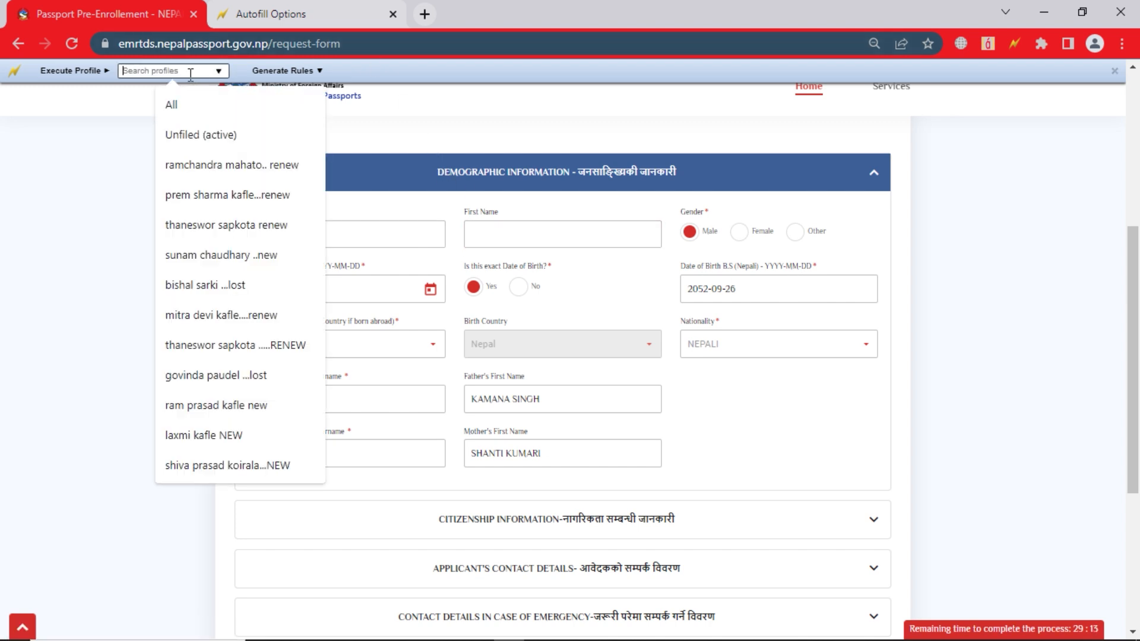
click(210, 165)
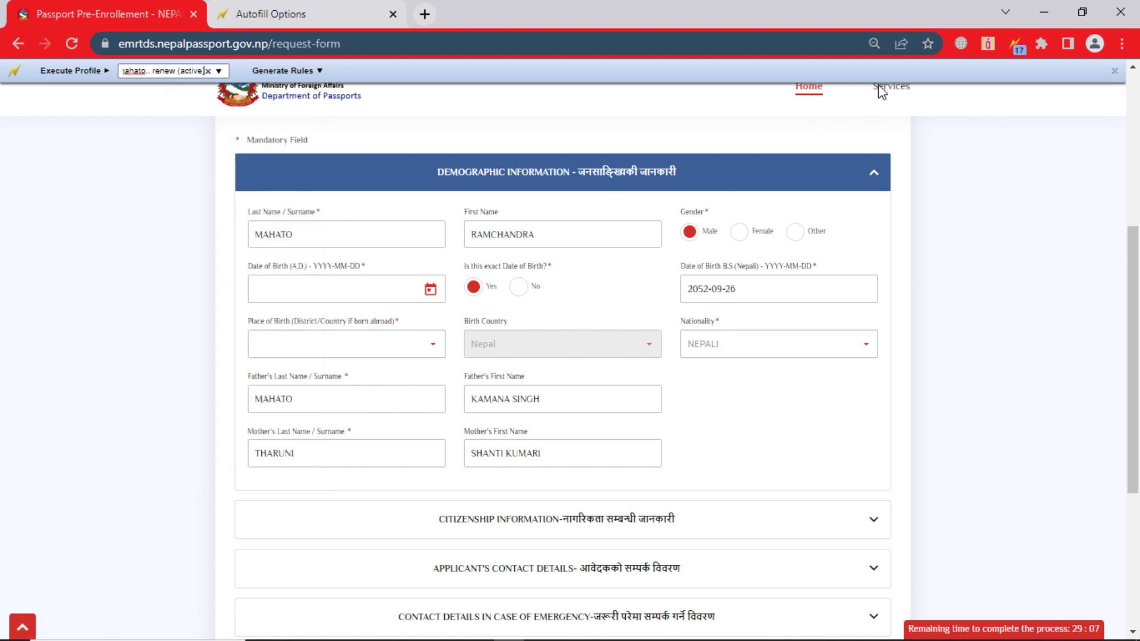
- Generate rules from the filled form into a new profile named adf and view them in Autofill Options
click(319, 71)
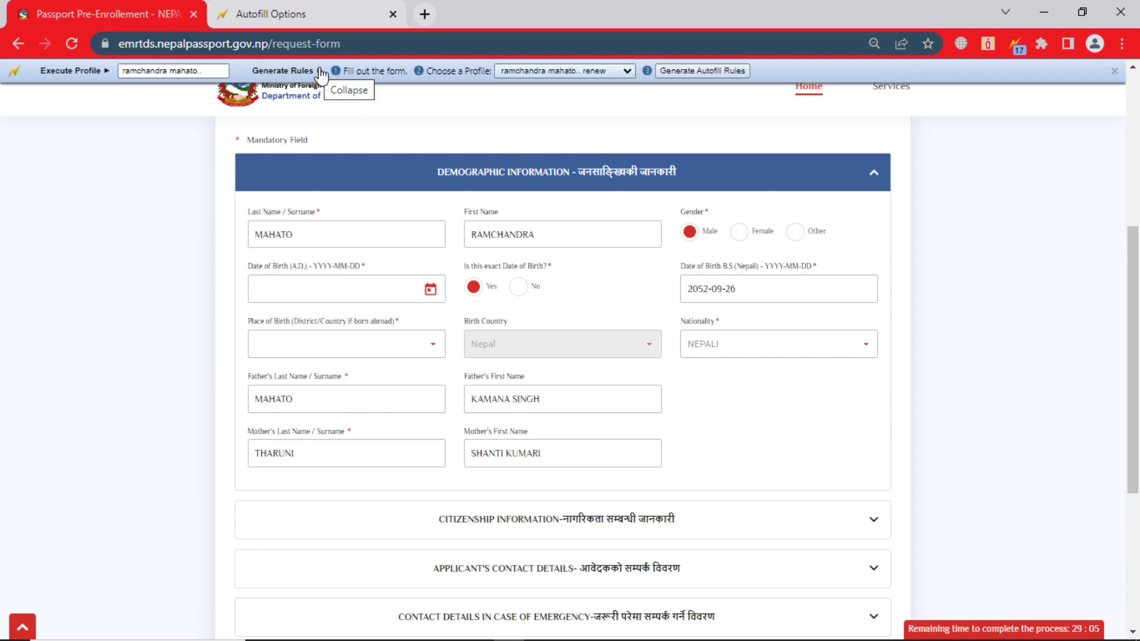
click(549, 73)
click(567, 246)
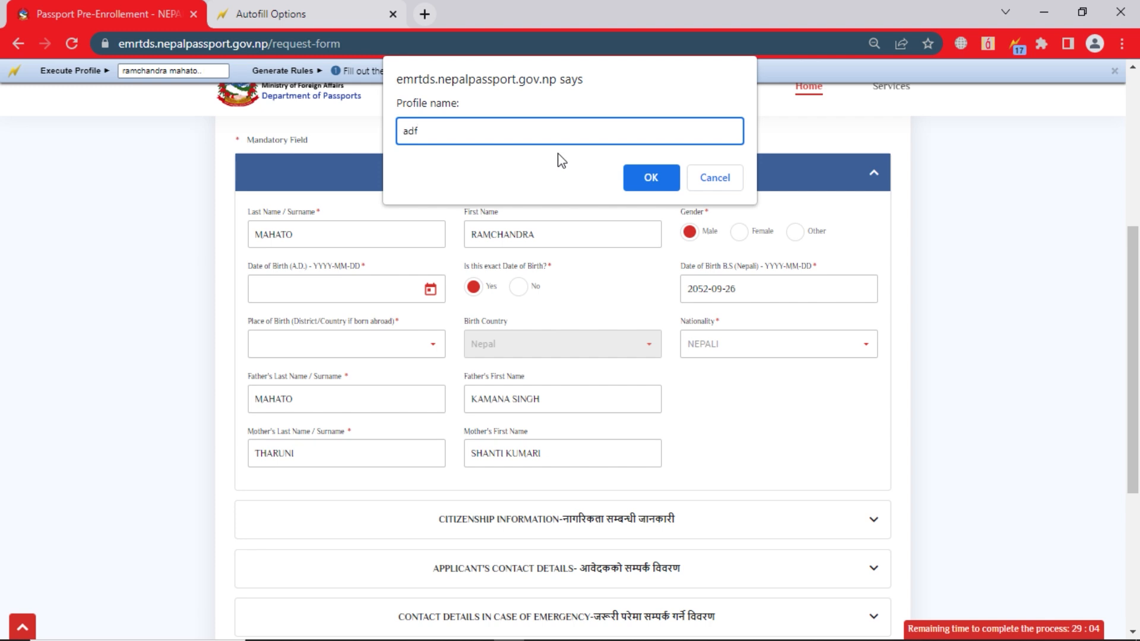
click(633, 181)
click(721, 71)
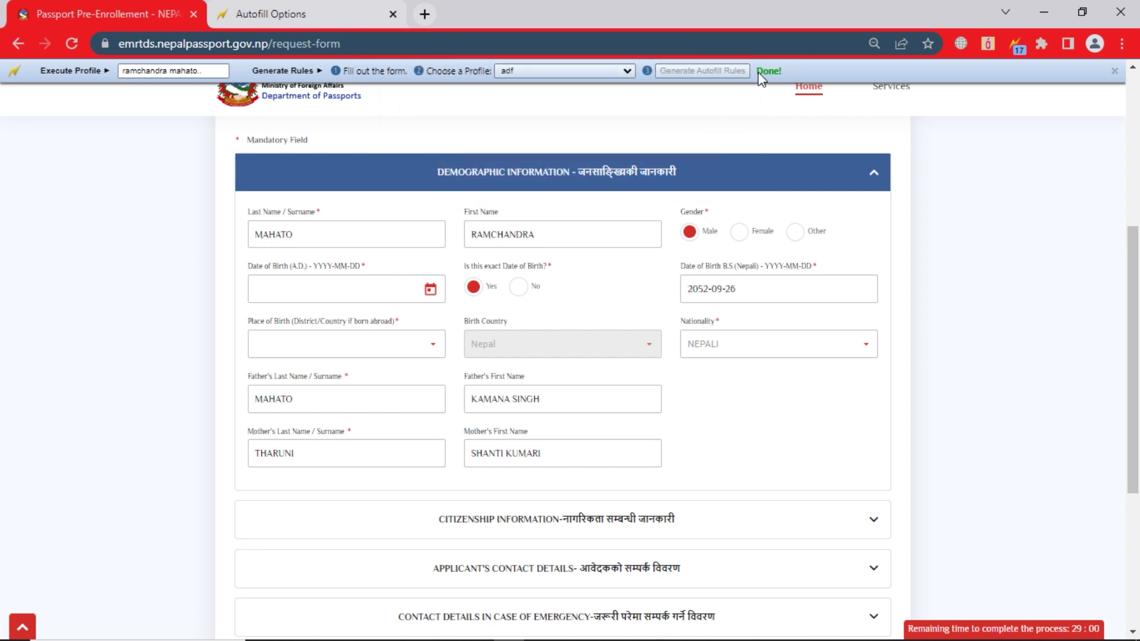
click(267, 24)
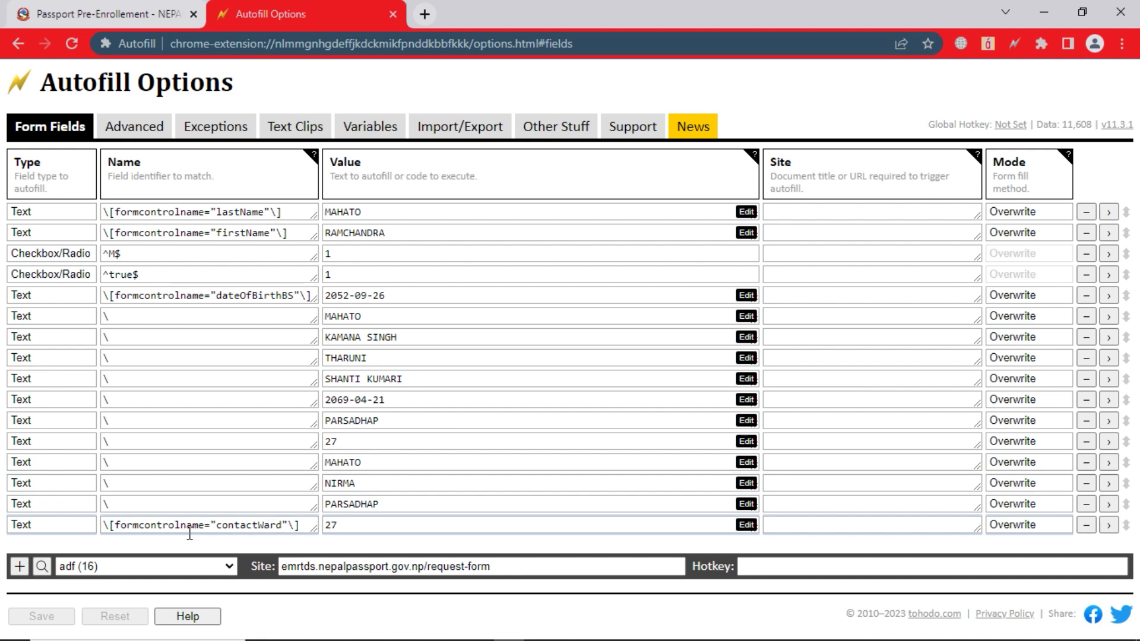
- Confirm adf holds 16 rules by switching to another profile and back, then open Manage Profiles
click(193, 572)
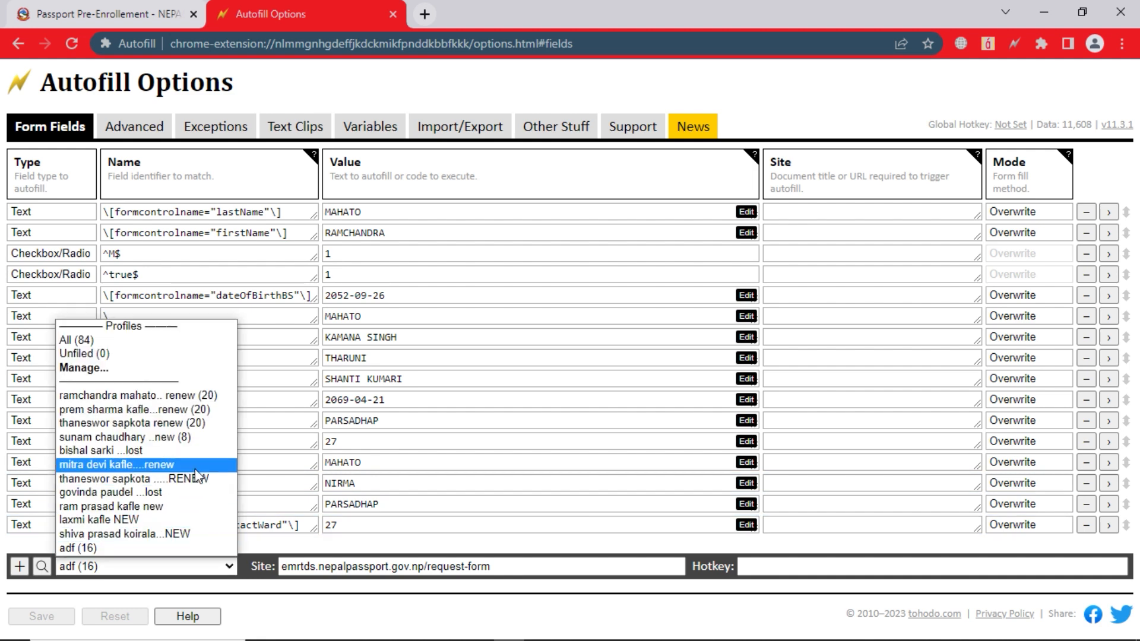
click(171, 548)
click(179, 570)
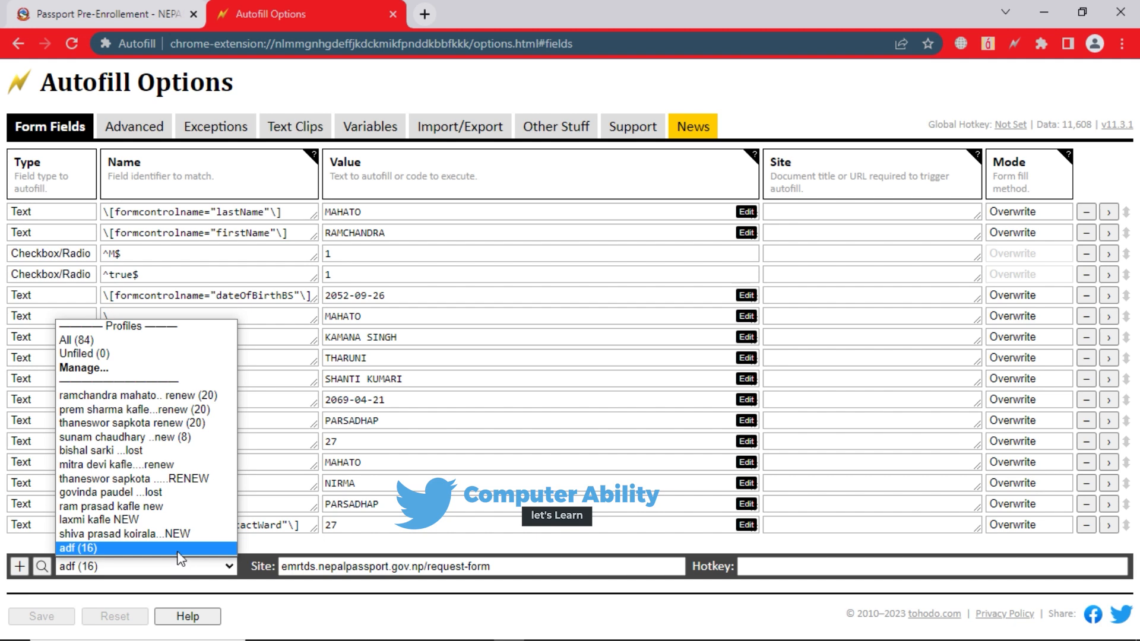
click(166, 493)
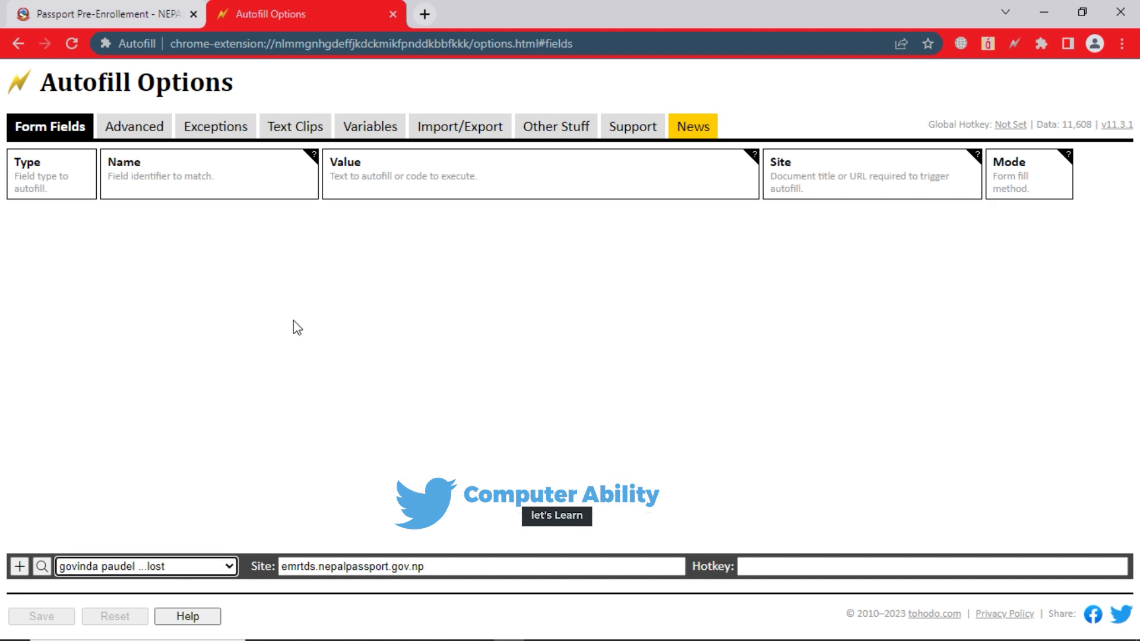
click(190, 564)
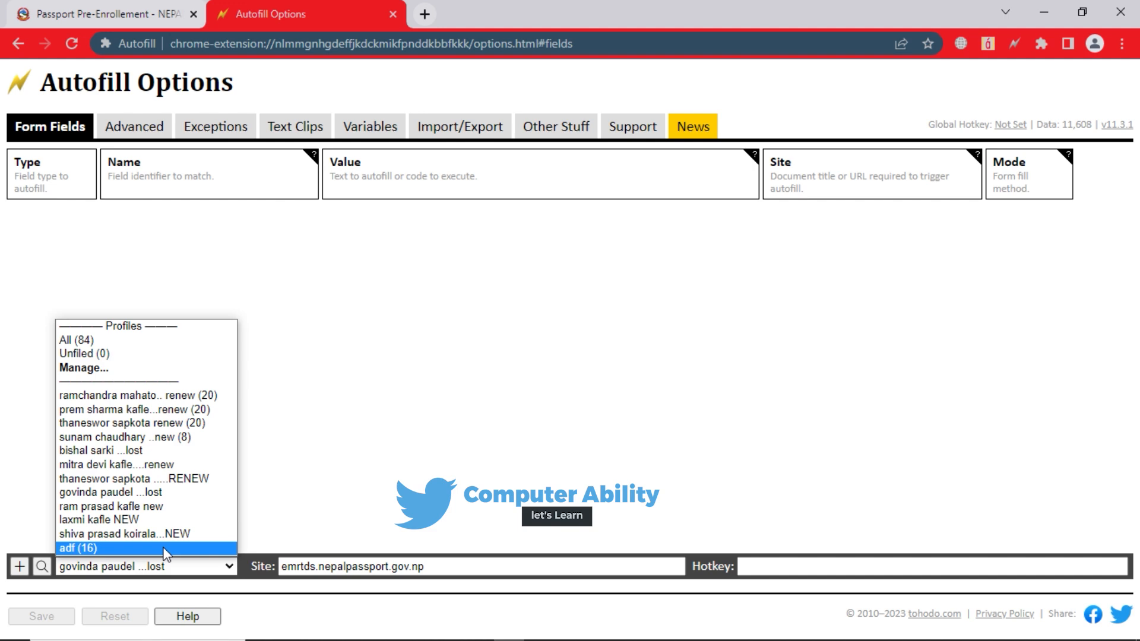
click(172, 547)
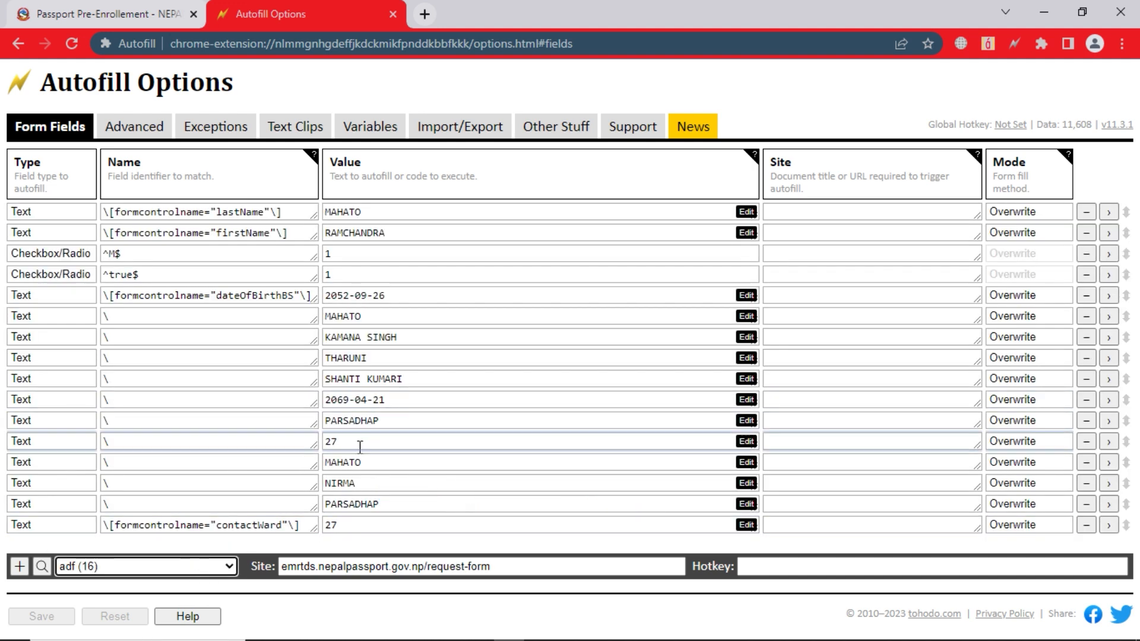
click(190, 566)
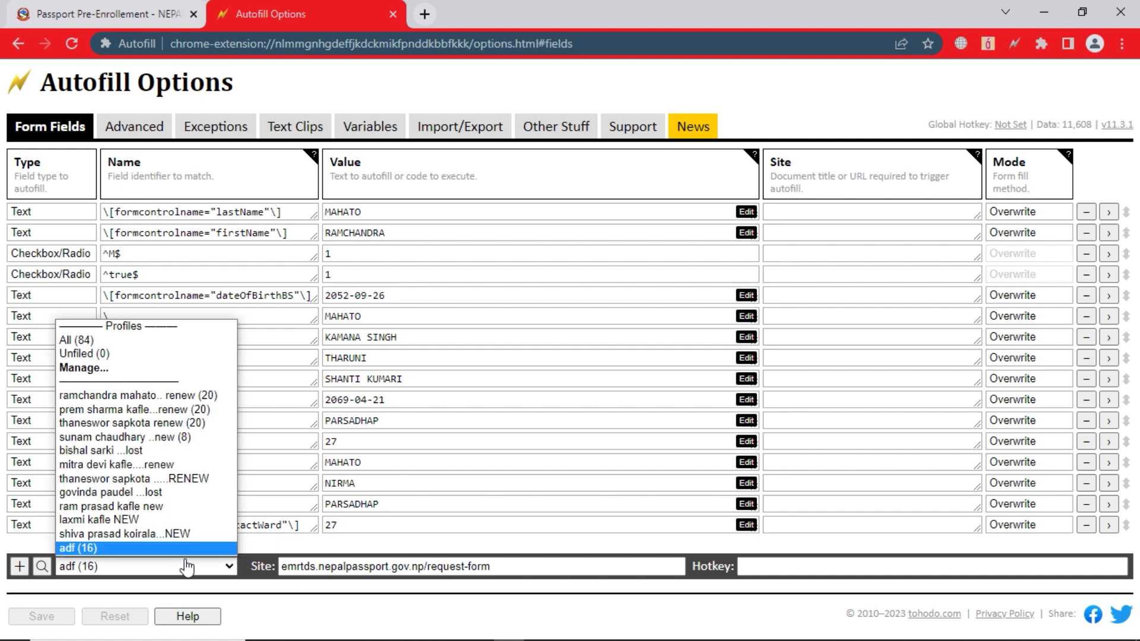
click(87, 368)
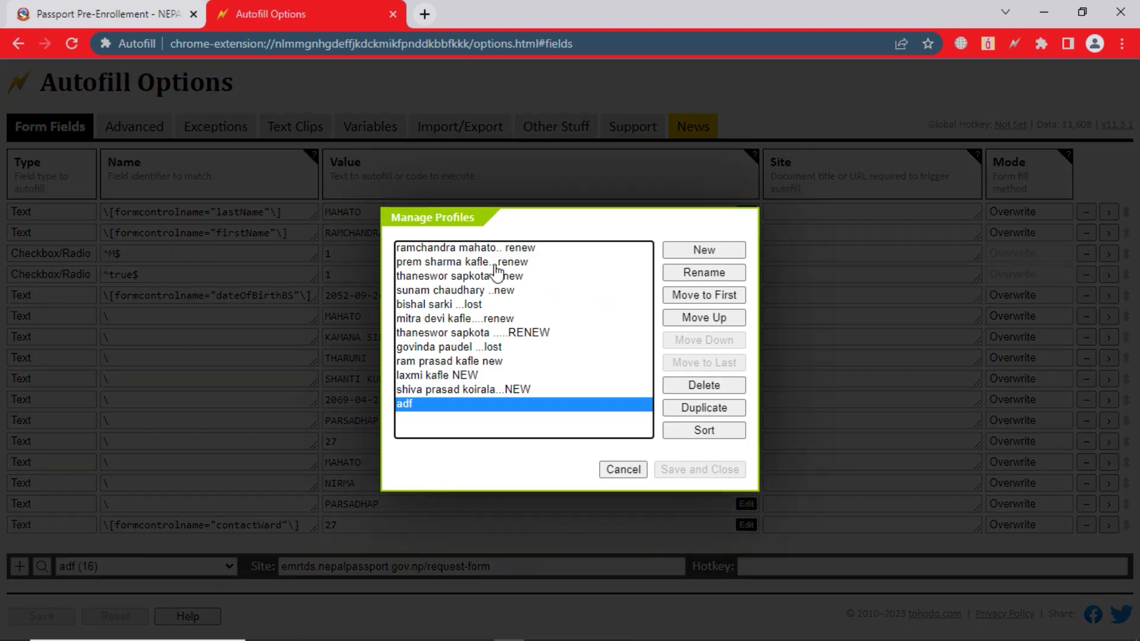
- Duplicate the second profile, rename the copy 'new', move it to first place, and save
click(496, 248)
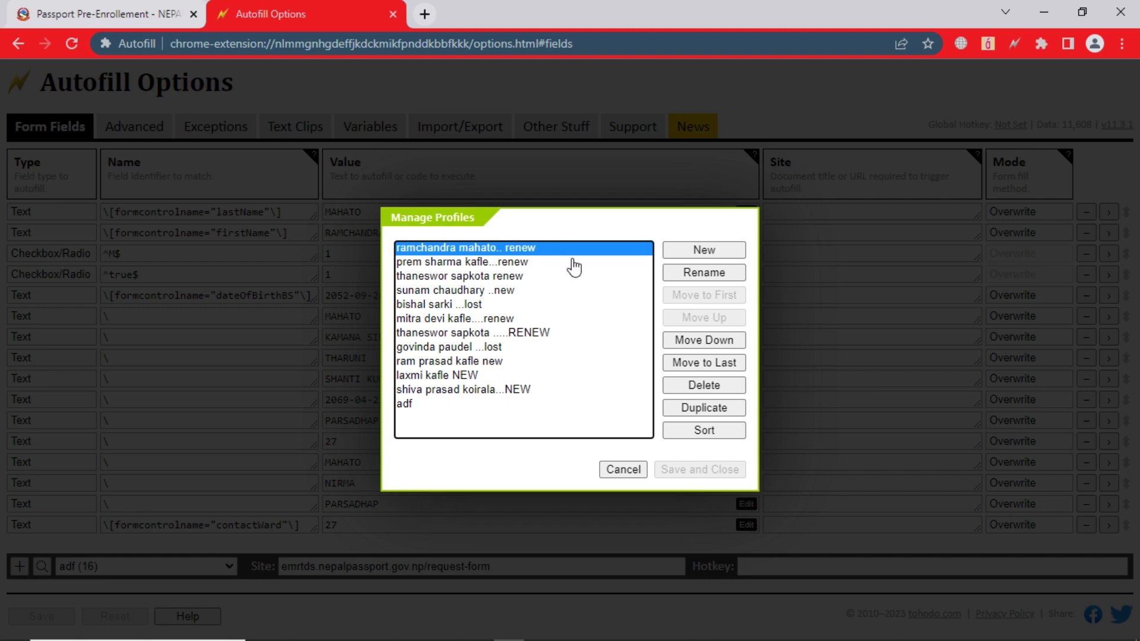
click(559, 264)
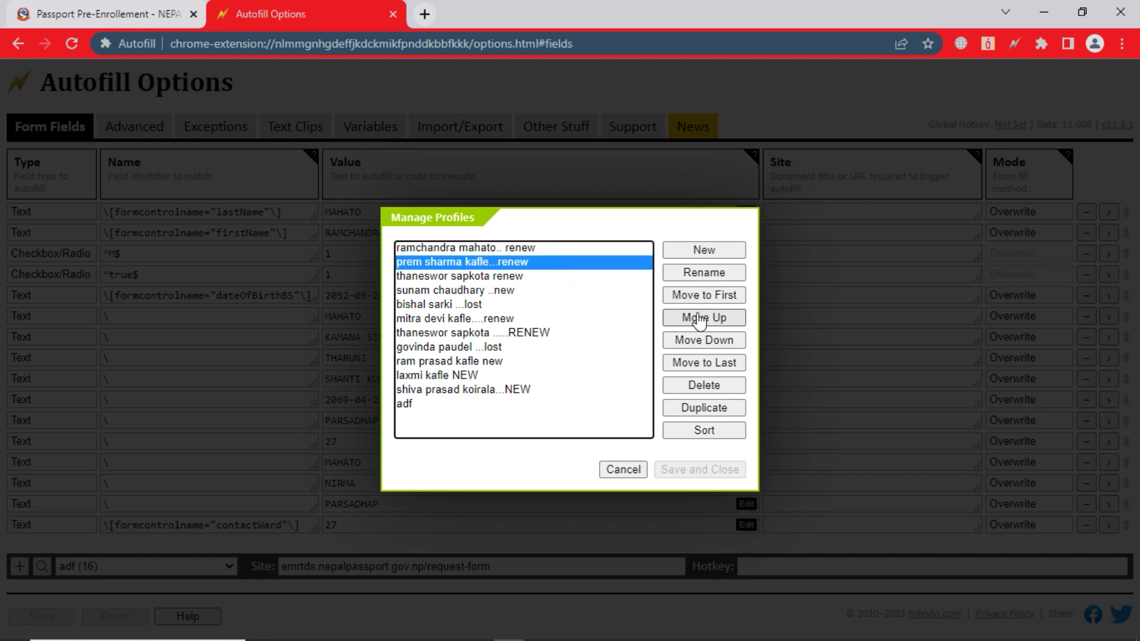
click(719, 408)
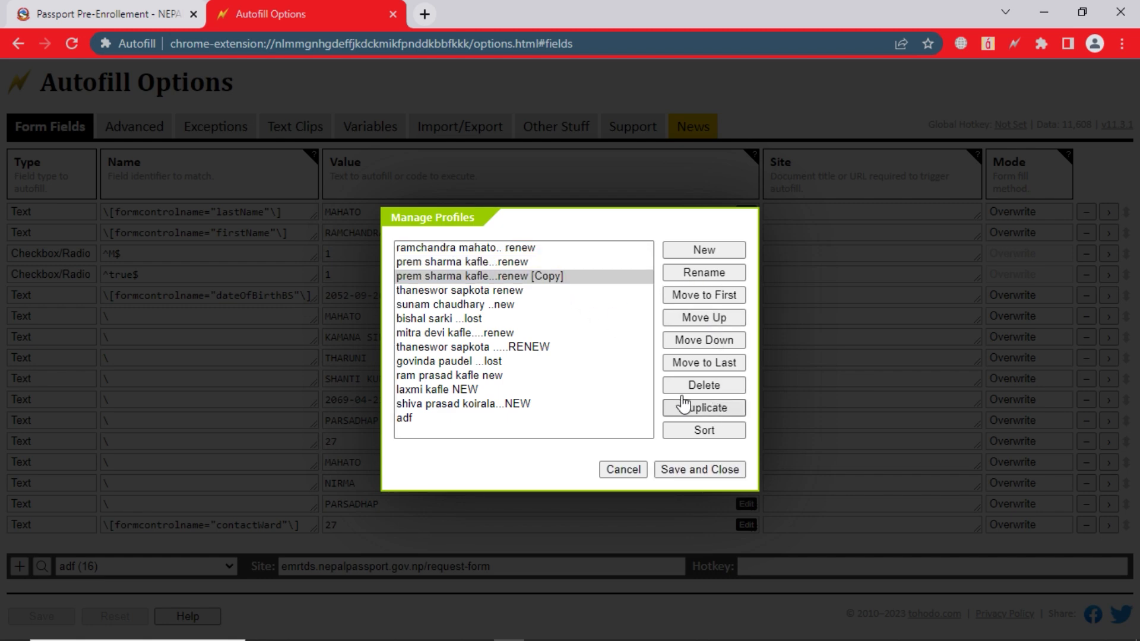
click(693, 274)
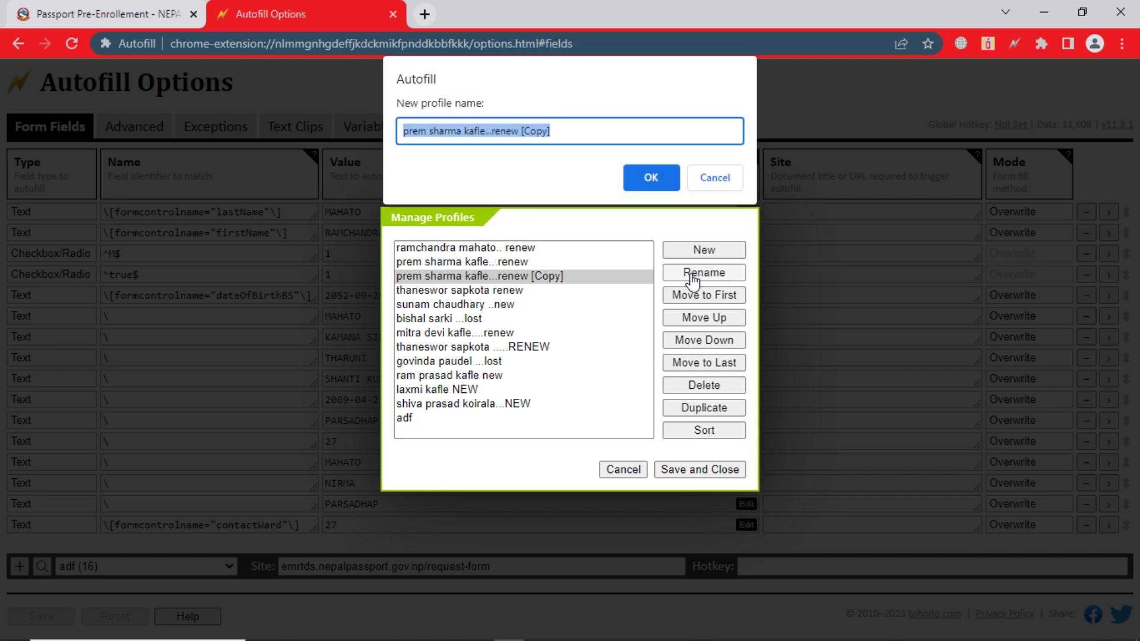
text(new)
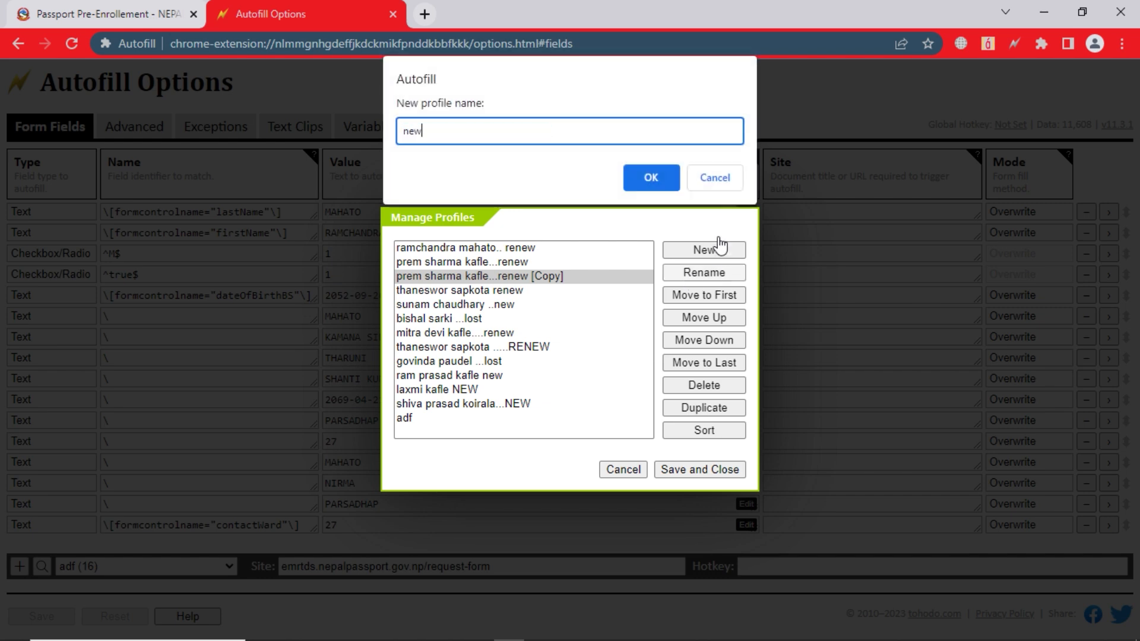
click(651, 179)
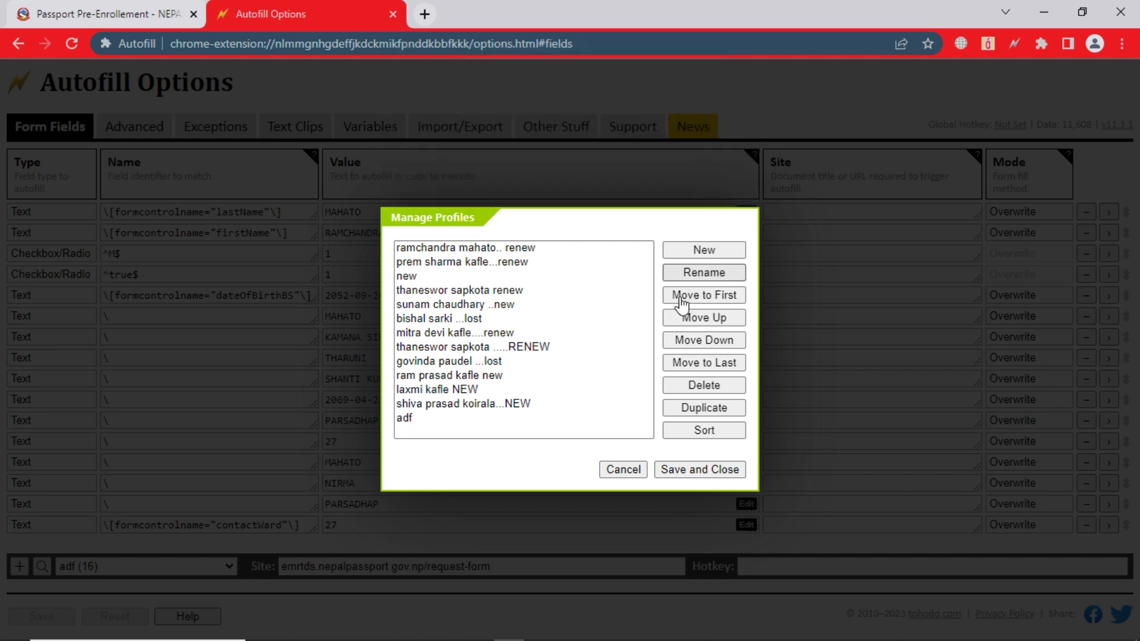
click(466, 277)
click(731, 294)
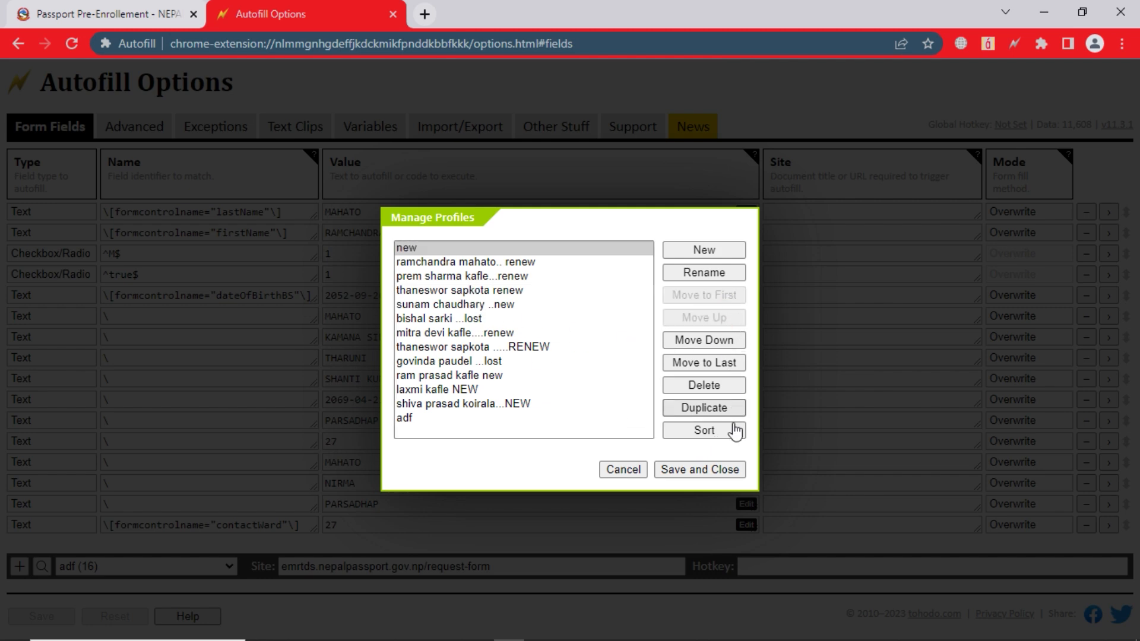
click(731, 469)
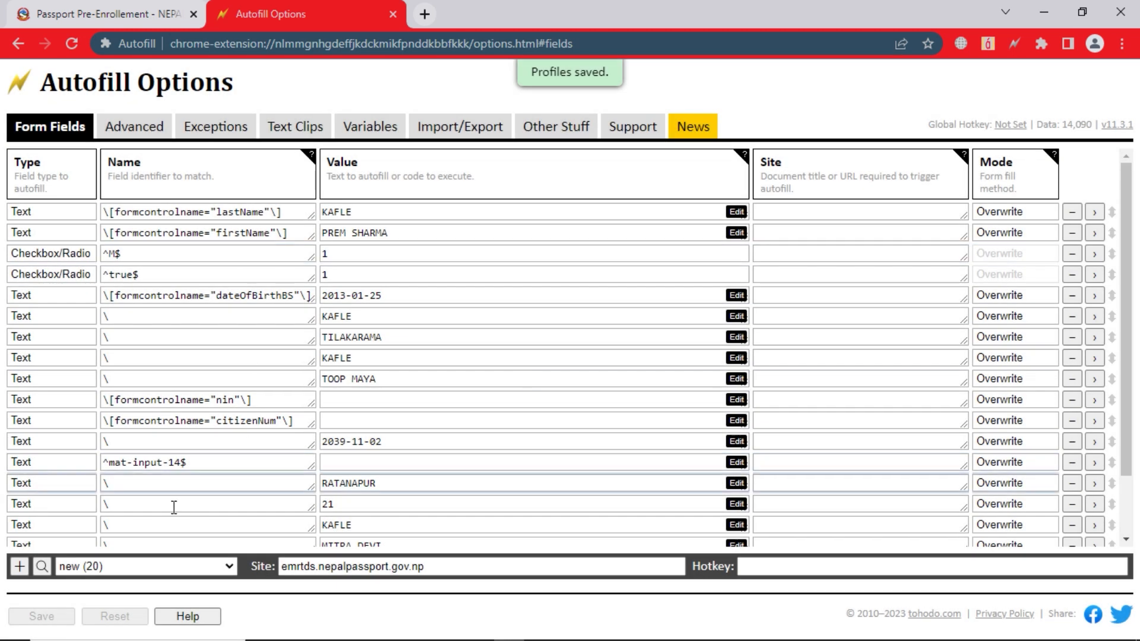
- Clear the lastName, firstName, dateOfBirthBS and next two rule values in the new profile
click(165, 566)
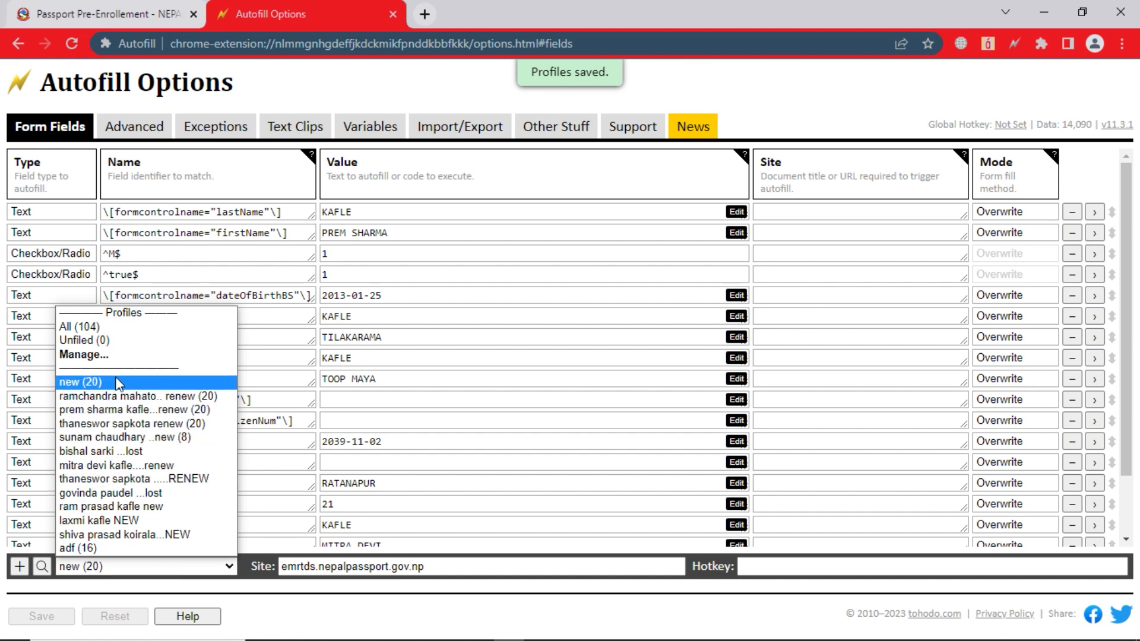
click(425, 248)
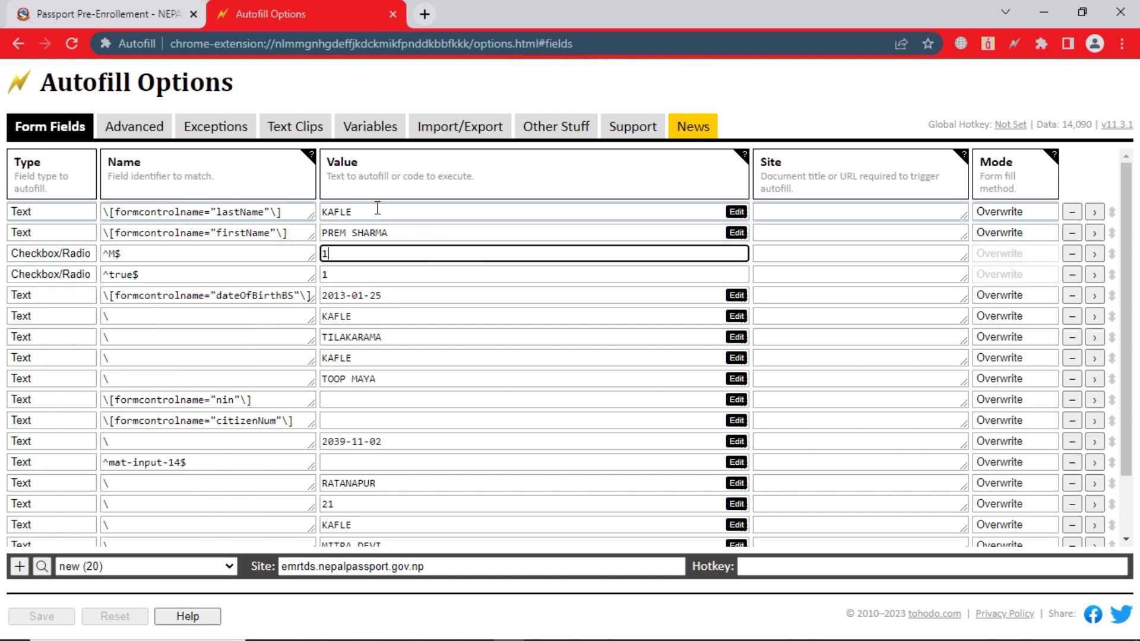
double_click(344, 212)
key(BackSpace)
drag(427, 232, 266, 230)
key(BackSpace)
drag(392, 295, 295, 323)
key(BackSpace)
key(BackSpace)
drag(389, 337, 254, 340)
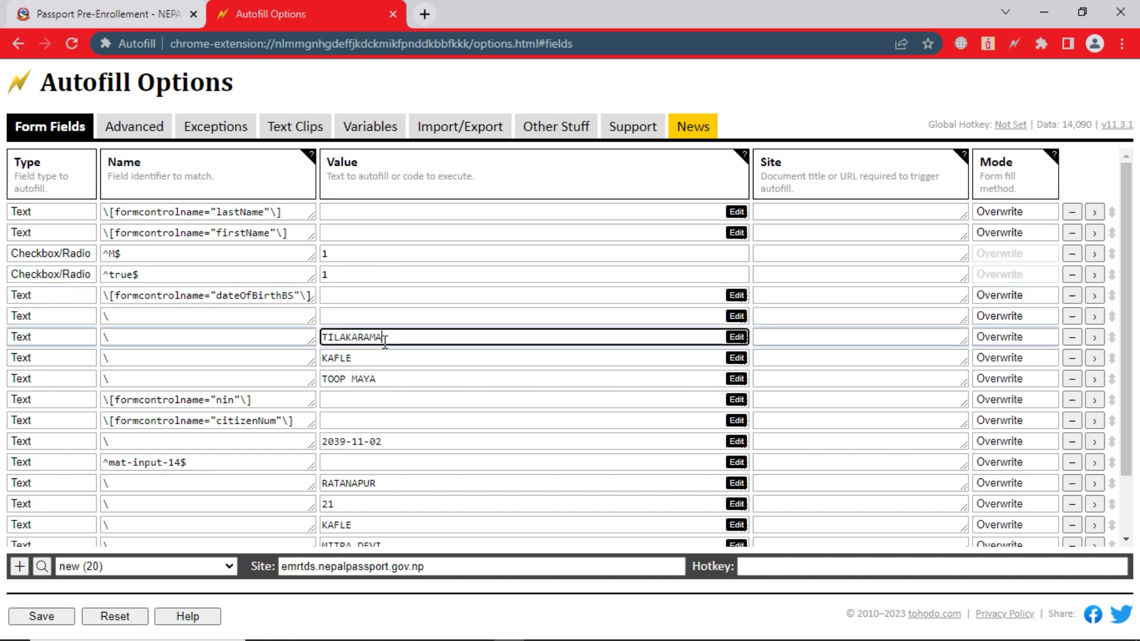
key(BackSpace)
drag(386, 358, 272, 359)
- Clear the remaining rule values, including the 2039-11-02 date, place names and 21
key(BackSpace)
drag(388, 381, 261, 383)
key(BackSpace)
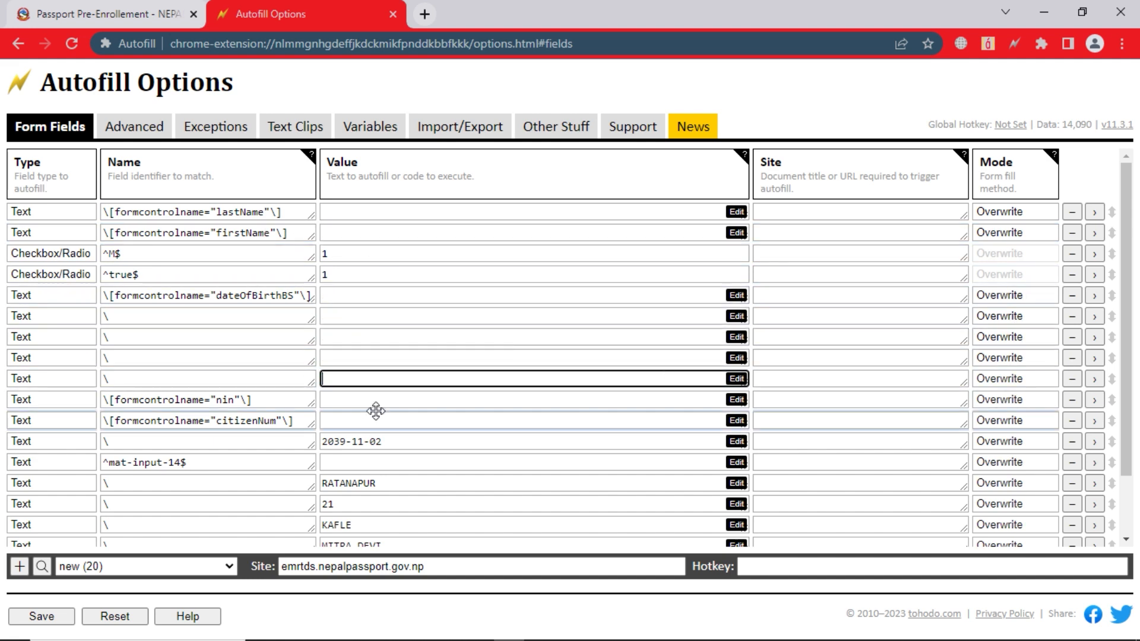
drag(402, 446, 254, 447)
key(BackSpace)
scroll(352, 473, down, 1)
drag(386, 412, 296, 433)
key(BackSpace)
key(BackSpace)
drag(362, 453, 295, 451)
key(BackSpace)
drag(392, 473, 286, 472)
key(BackSpace)
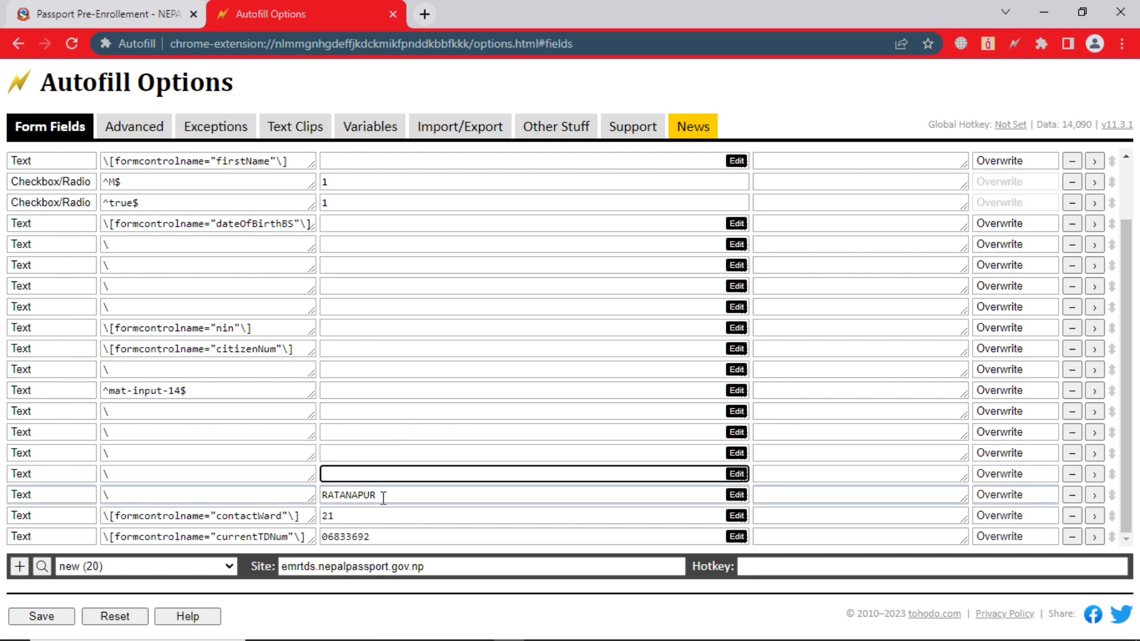
drag(381, 494, 309, 494)
key(BackSpace)
drag(380, 537, 321, 515)
key(BackSpace)
key(BackSpace)
- Save the new profile with its emptied rule values
scroll(387, 397, up, 2)
scroll(388, 397, down, 2)
scroll(389, 397, up, 2)
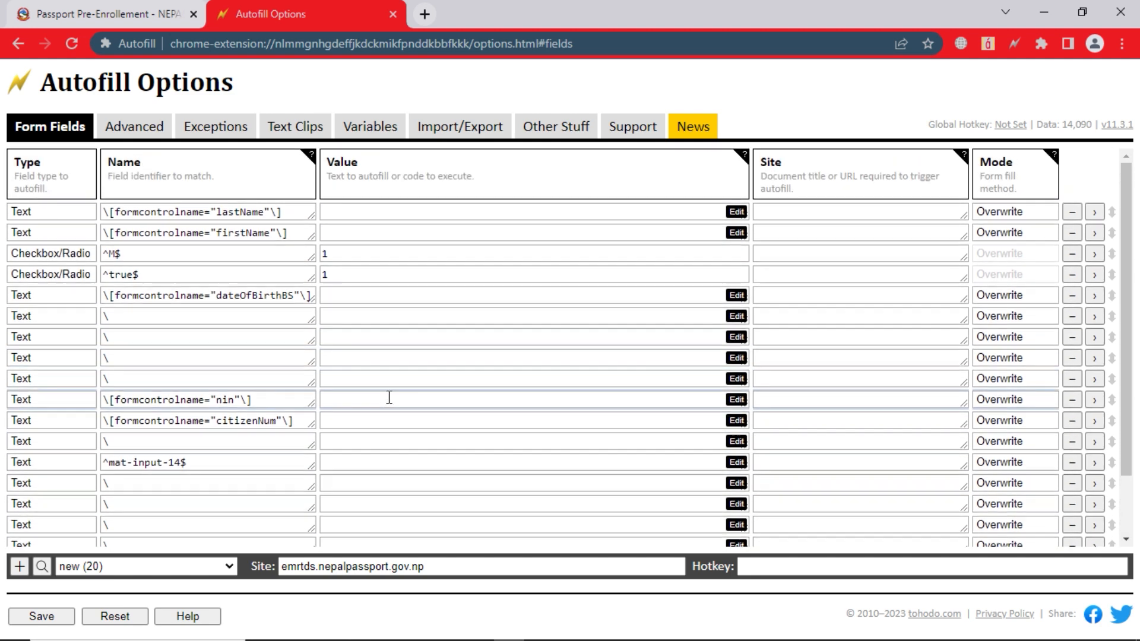
click(69, 619)
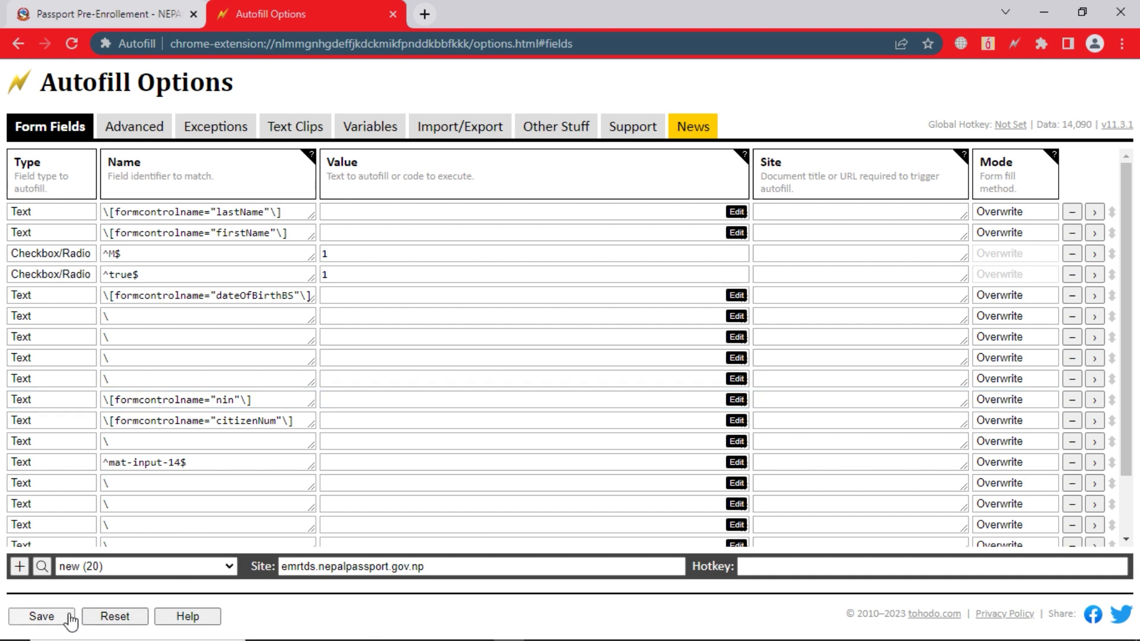
click(164, 566)
- Duplicate the new profile, rename the copy to an applicant's name plus '--new--dharan', and save
click(83, 355)
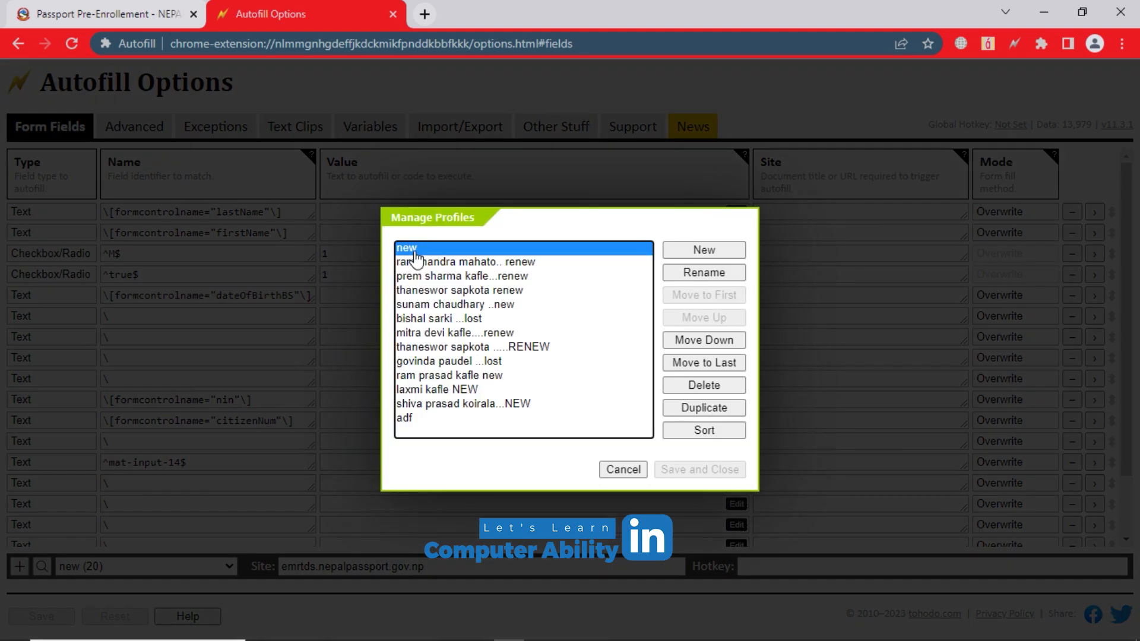
click(723, 410)
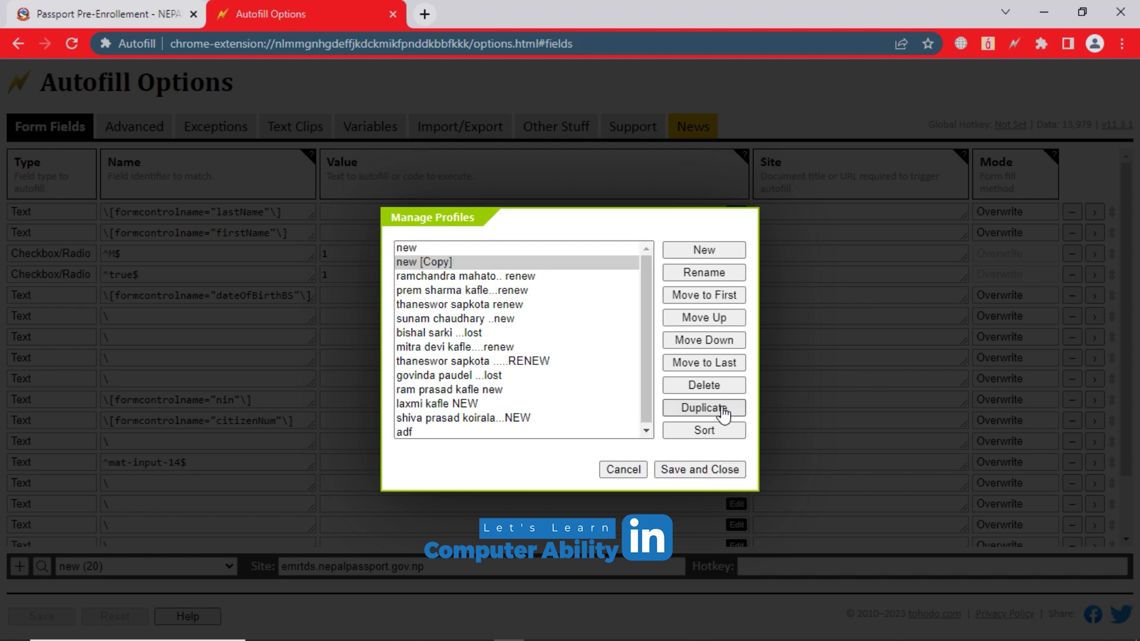
click(697, 276)
drag(515, 135, 378, 120)
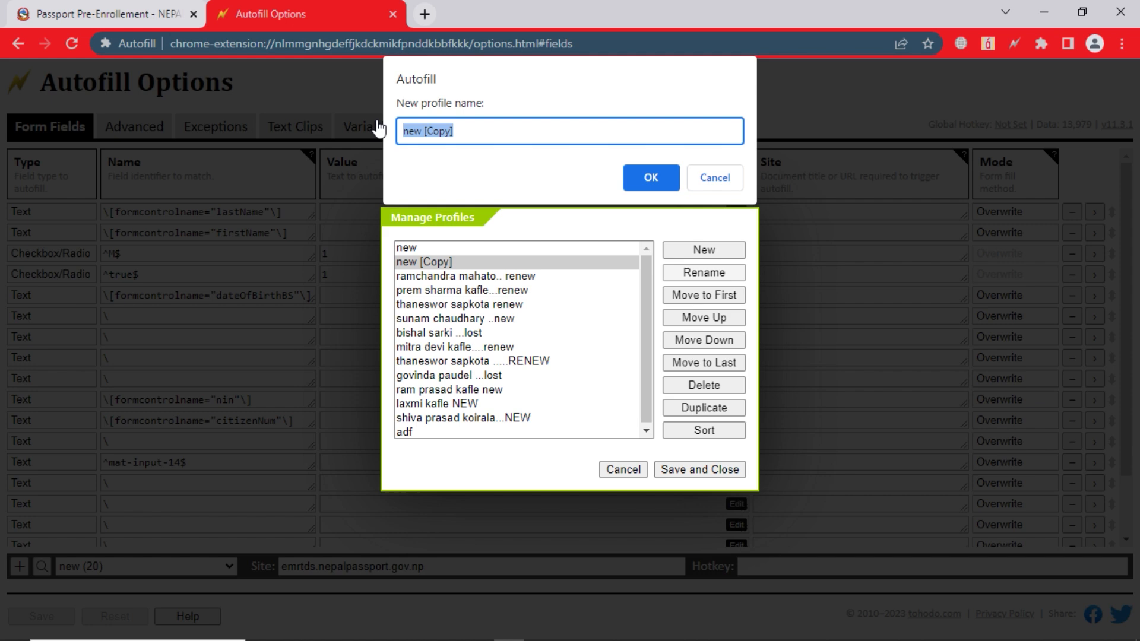
text(premkumari--new--dharan)
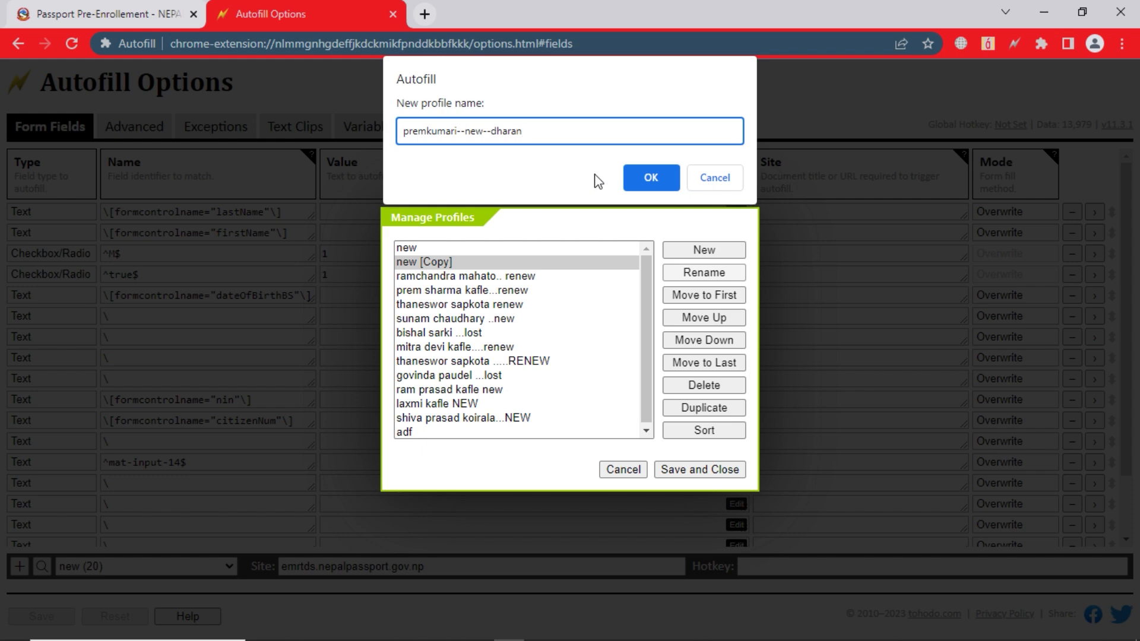
click(640, 172)
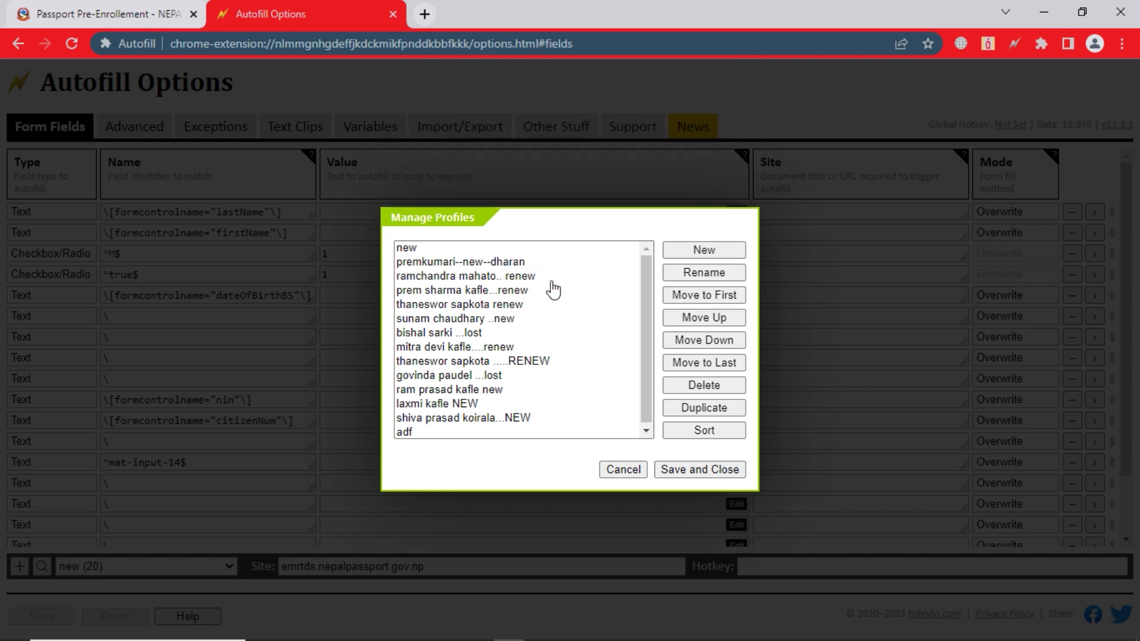
click(677, 469)
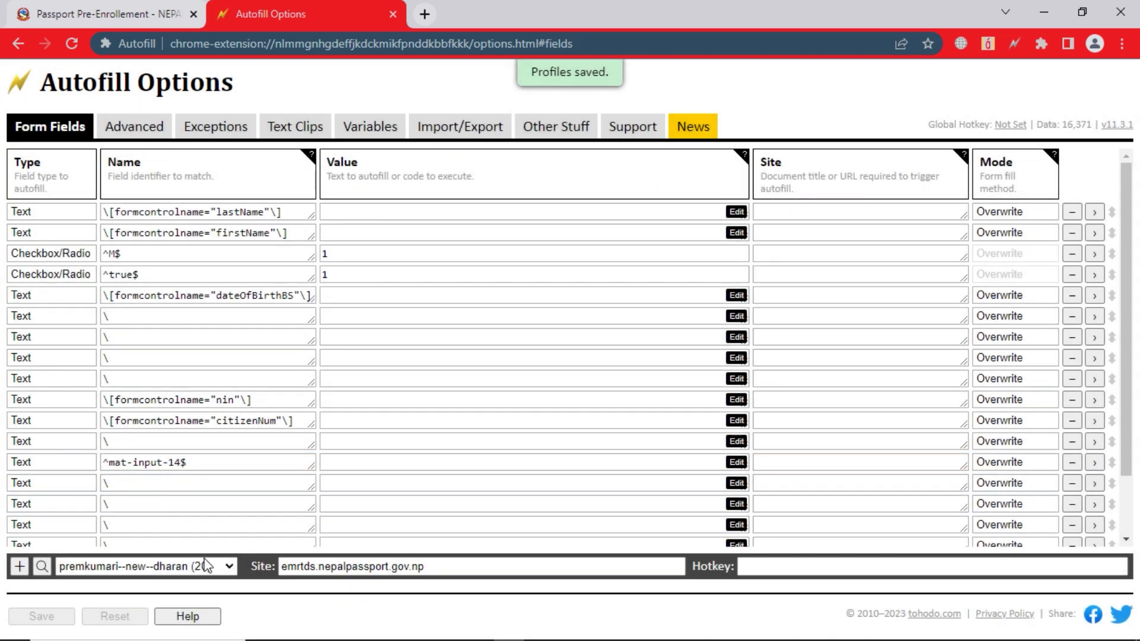
- Keep the dharan profile selected and change the gender match rule from ^M$ to F
click(194, 574)
click(194, 574)
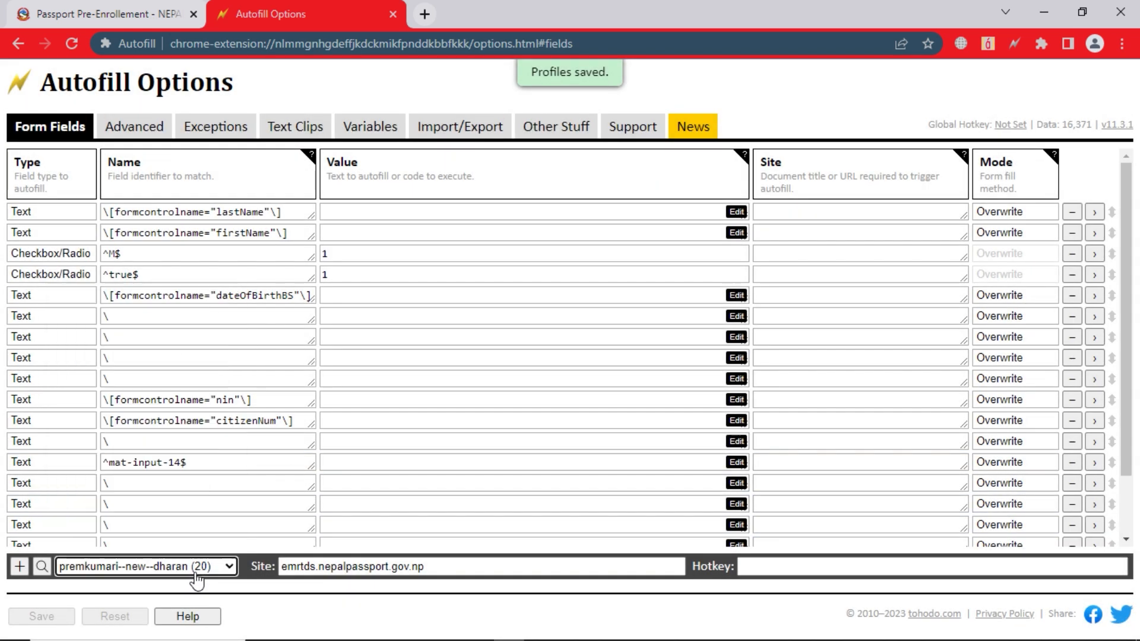
scroll(392, 447, down, 3)
scroll(392, 447, up, 3)
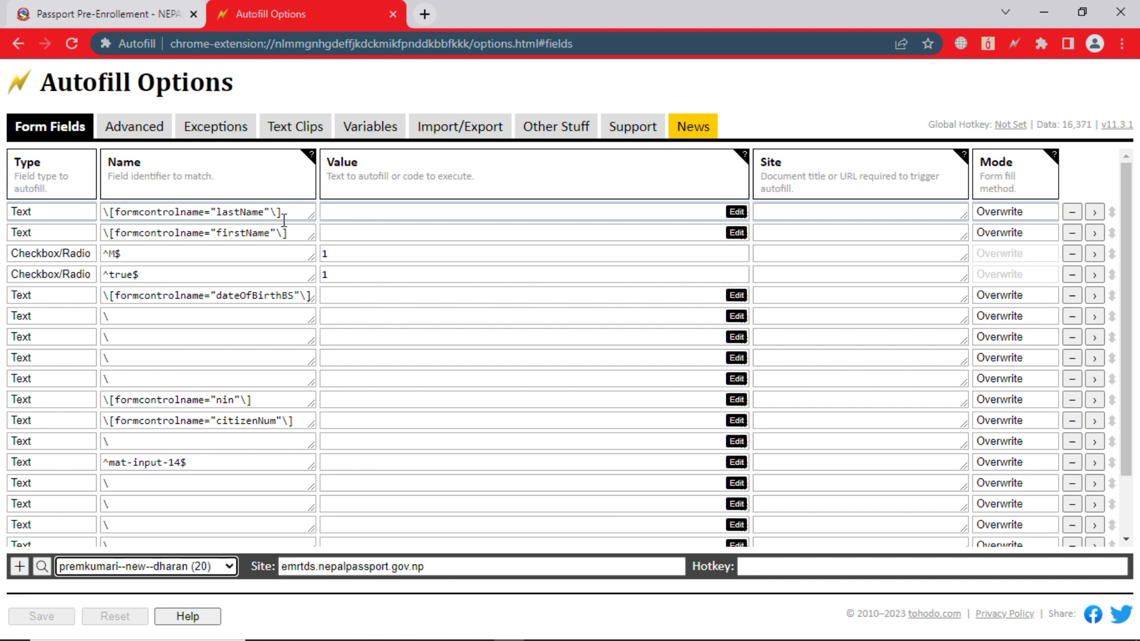
scroll(261, 276, down, 1)
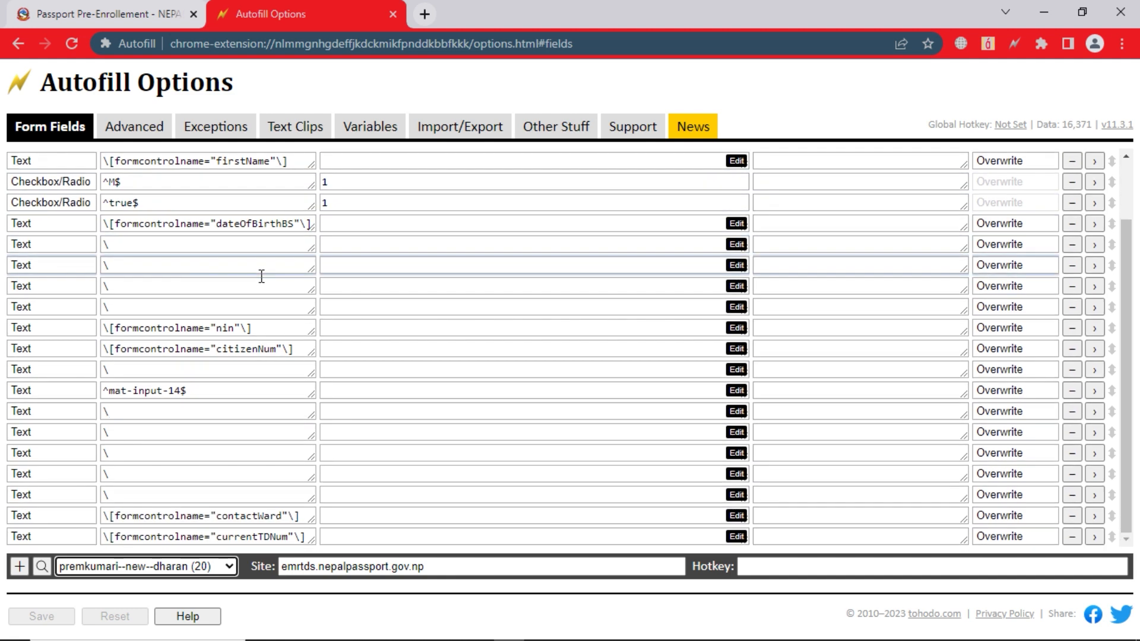
scroll(263, 259, up, 1)
click(331, 210)
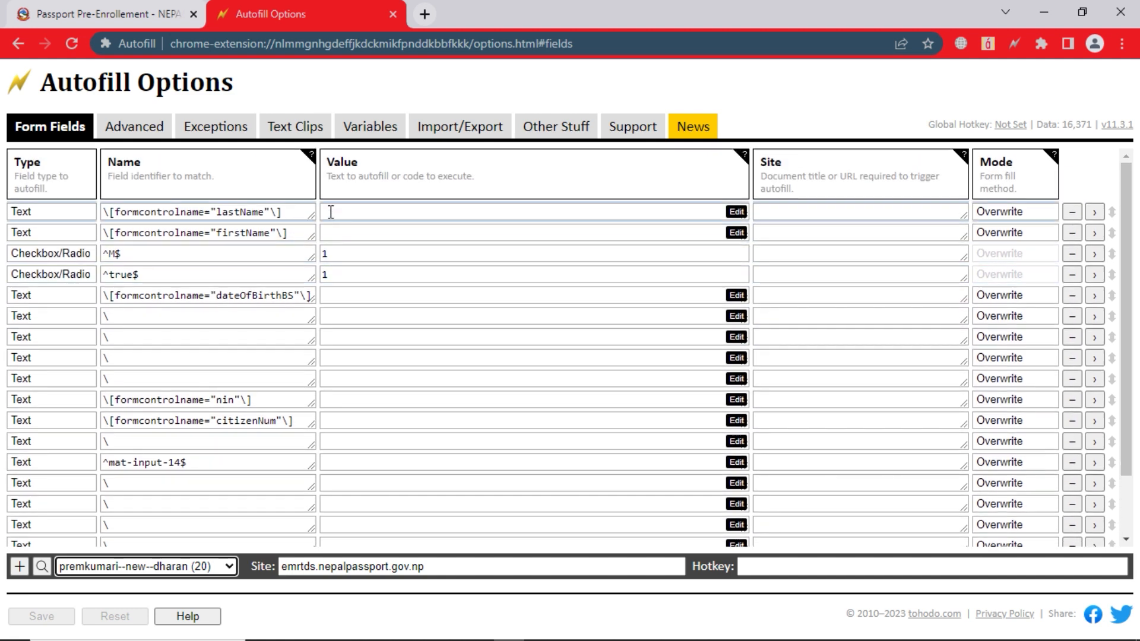
click(268, 213)
click(299, 232)
click(232, 256)
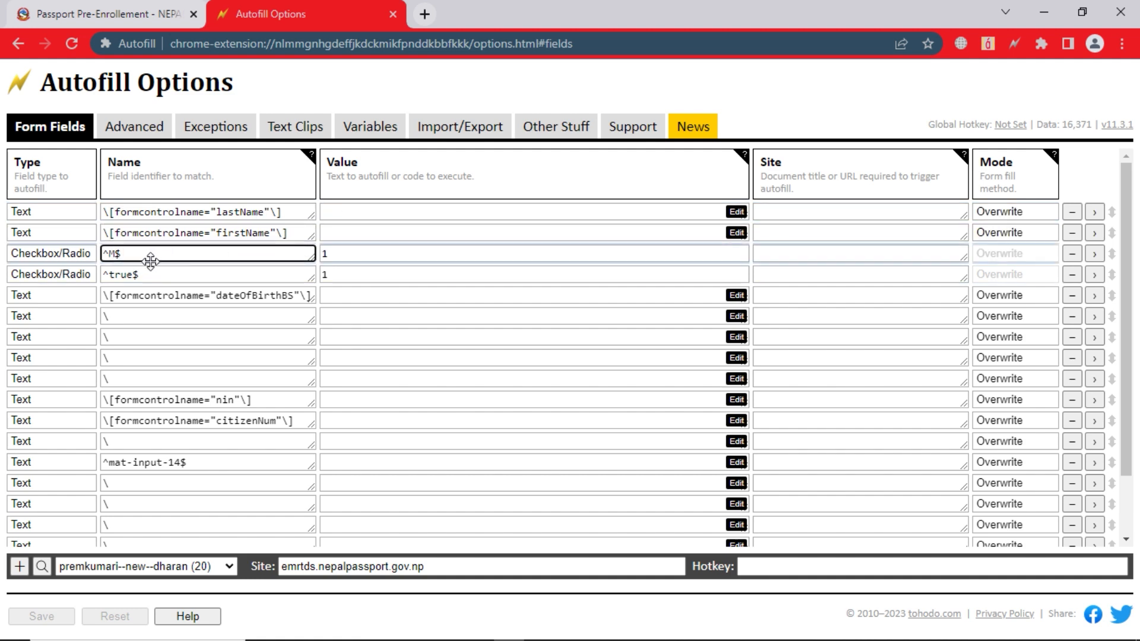
text(F)
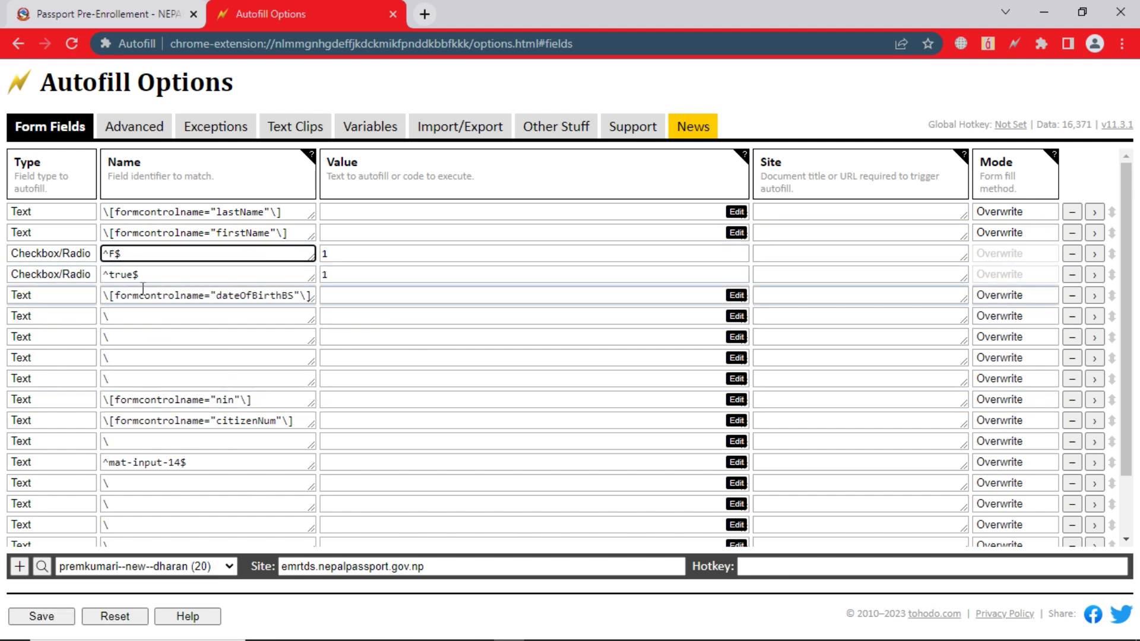
- Enter the applicant's date of birth, last name and first name values
click(338, 294)
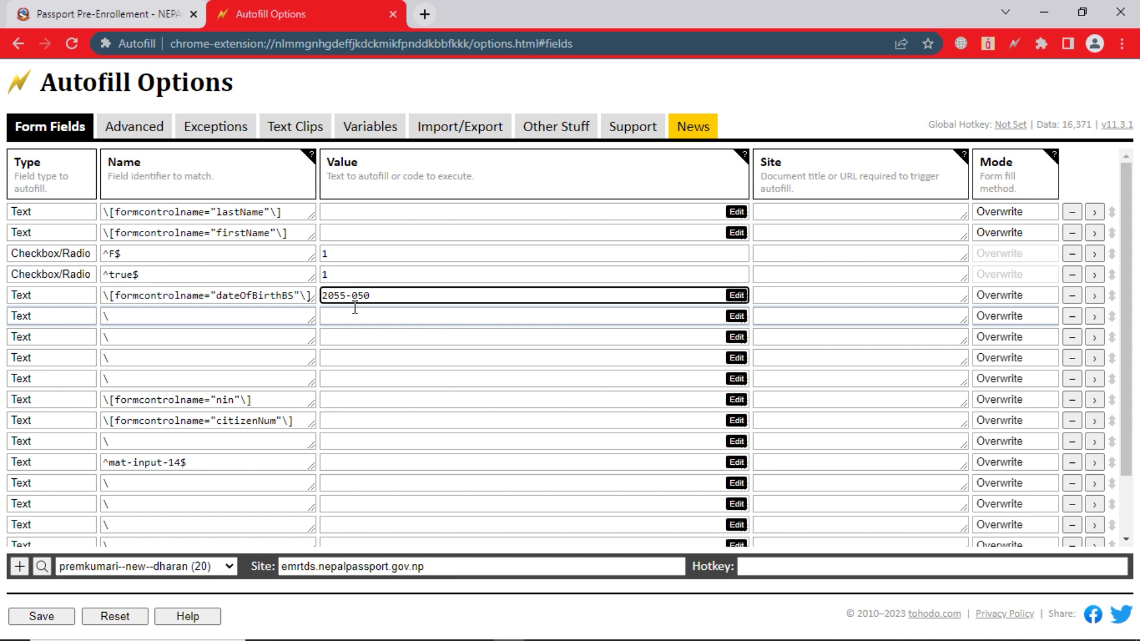
click(336, 210)
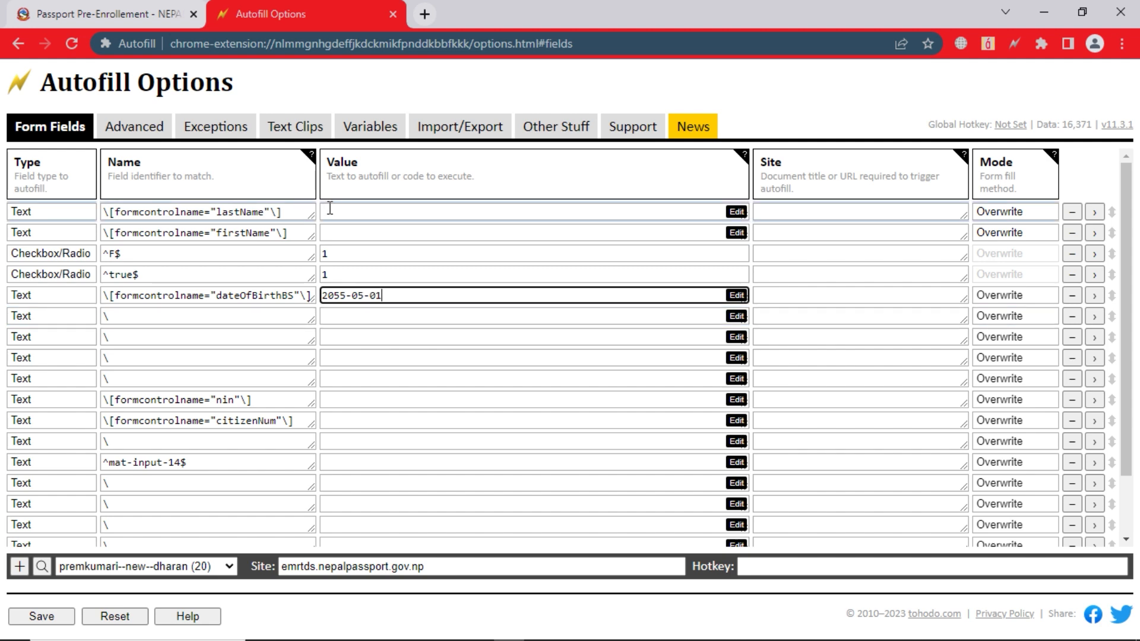
key(Tab)
click(370, 231)
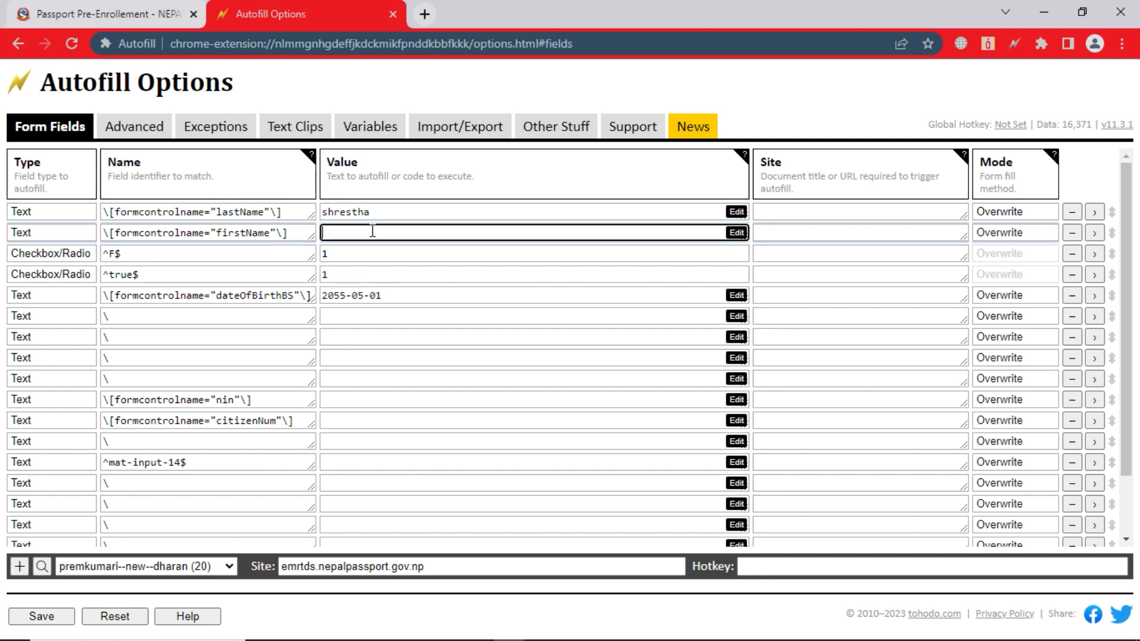
key(Down)
key(Down)
key(Down)
key(Down)
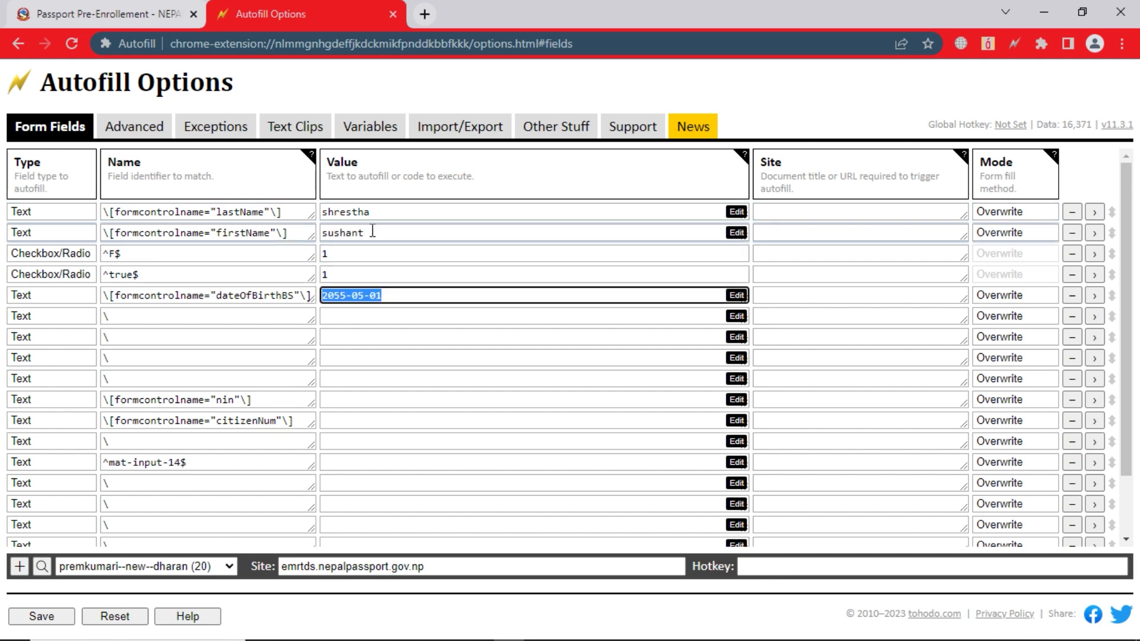
- Fill in the father's last name and first name values for their rules
click(234, 317)
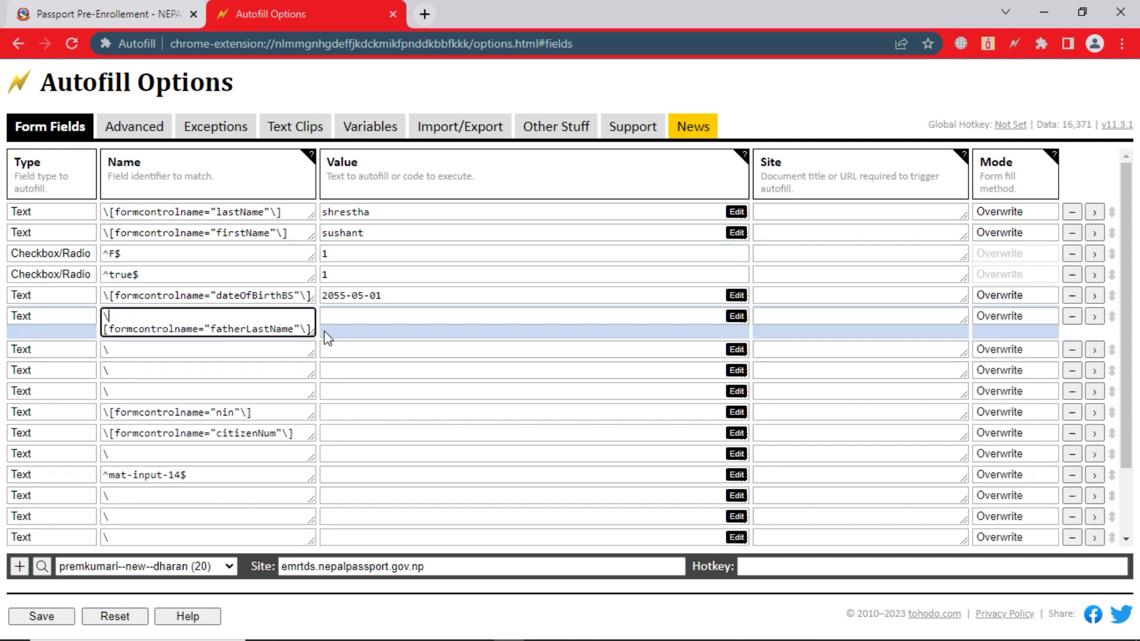
click(347, 320)
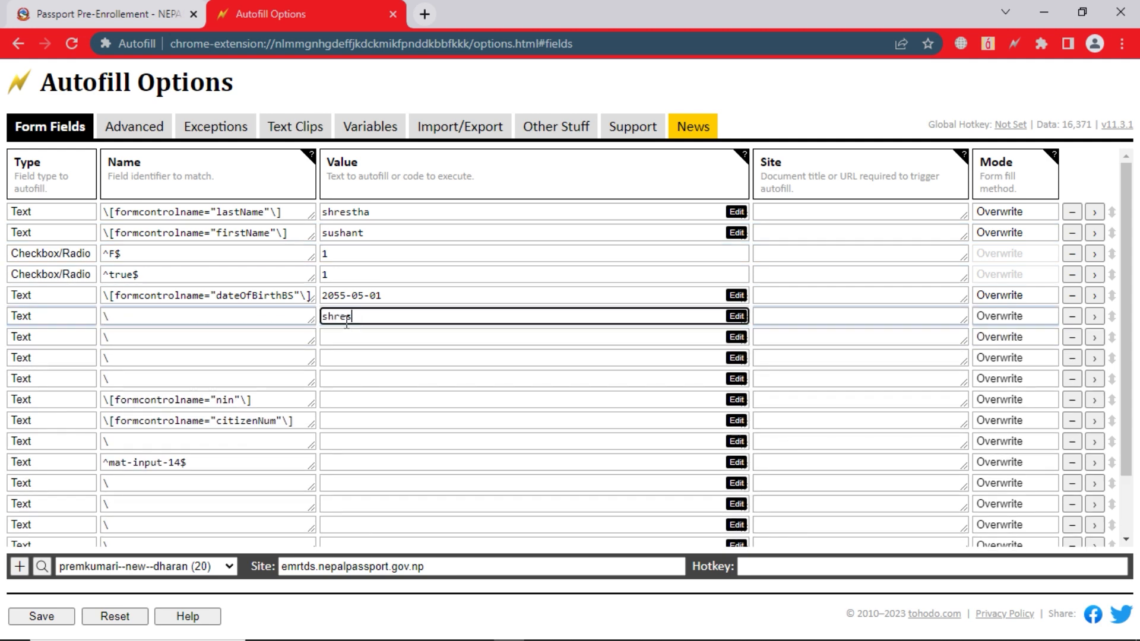
click(294, 336)
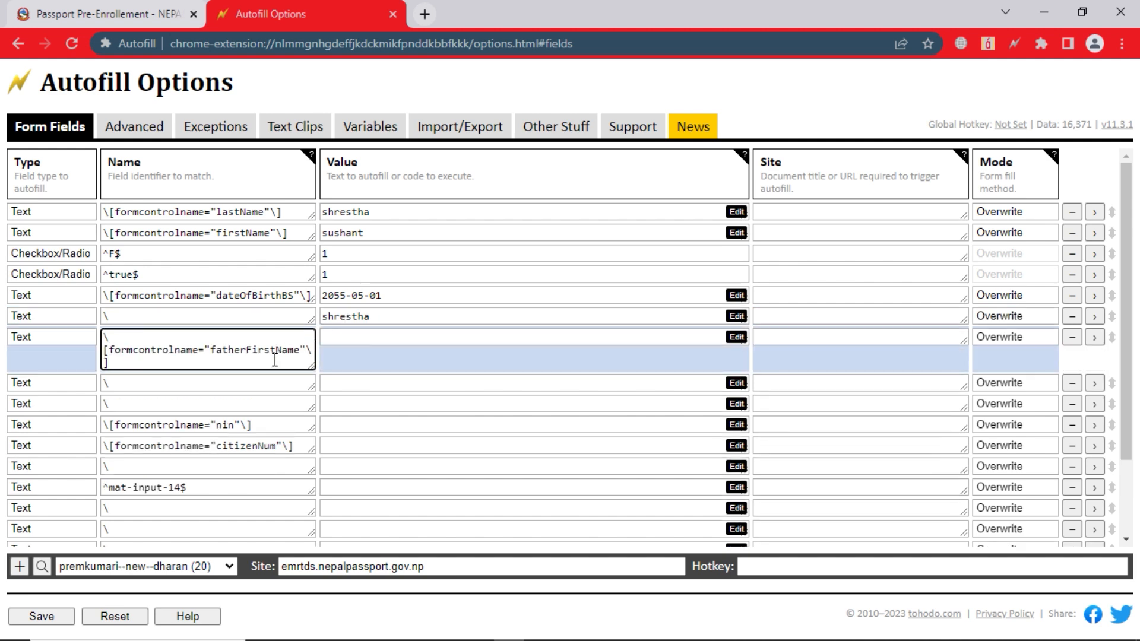
click(362, 337)
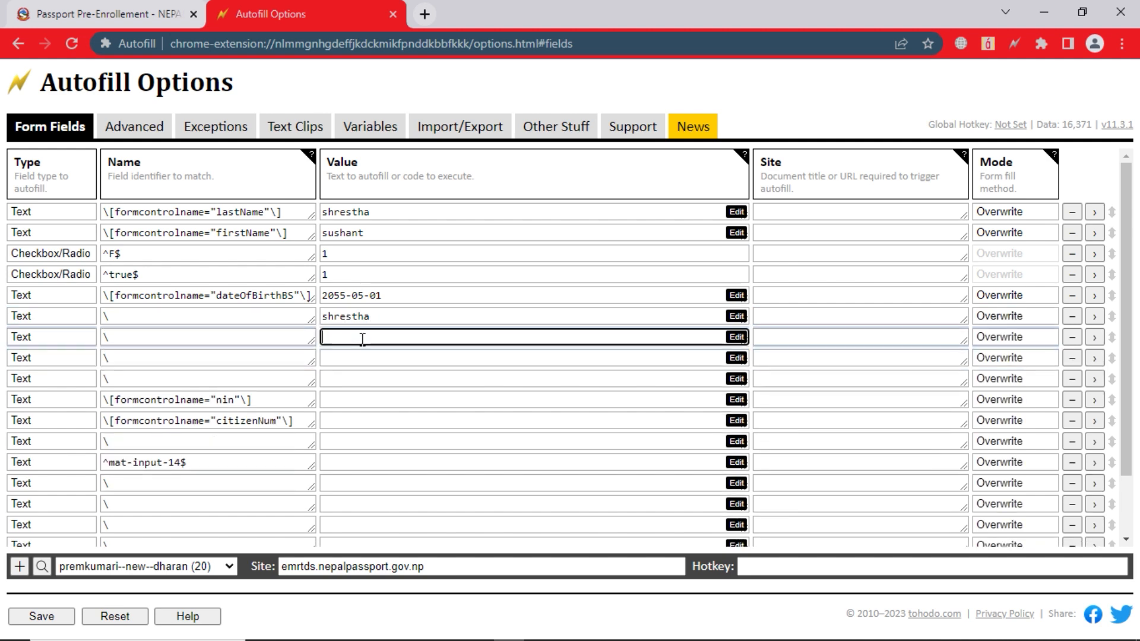
text(susahn)
key(BackSpace)
key(BackSpace)
text(hajdsfbv)
click(286, 359)
text([formcontrolname="motherLastName"\])
- Review the remaining rules down to currentTDNum and enter 5 as its value
click(286, 389)
click(285, 400)
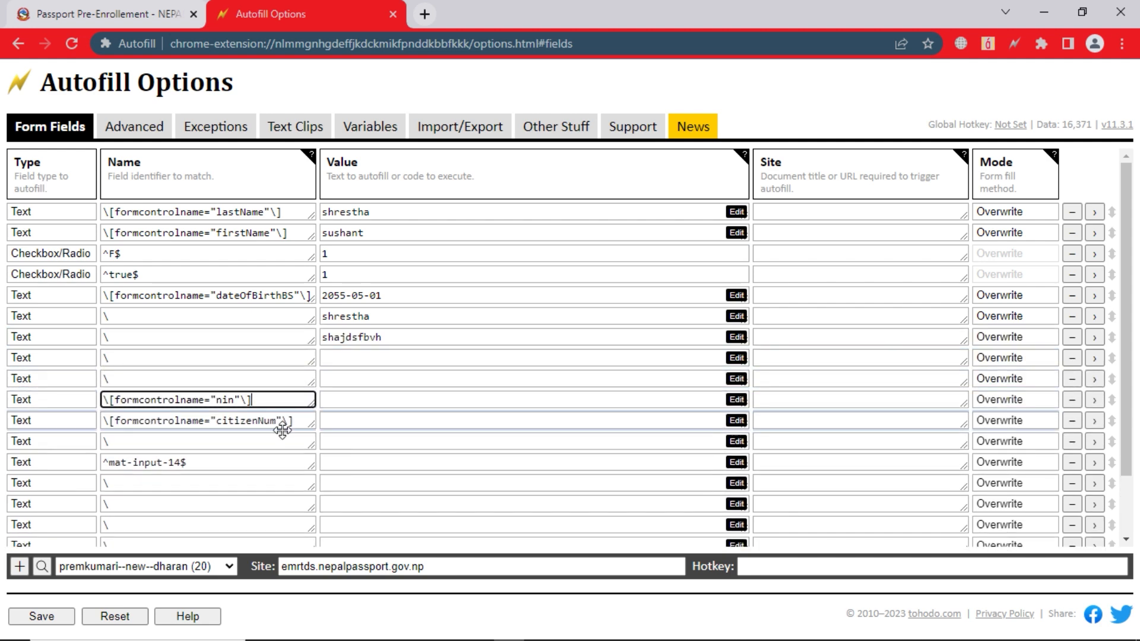
click(283, 421)
click(278, 444)
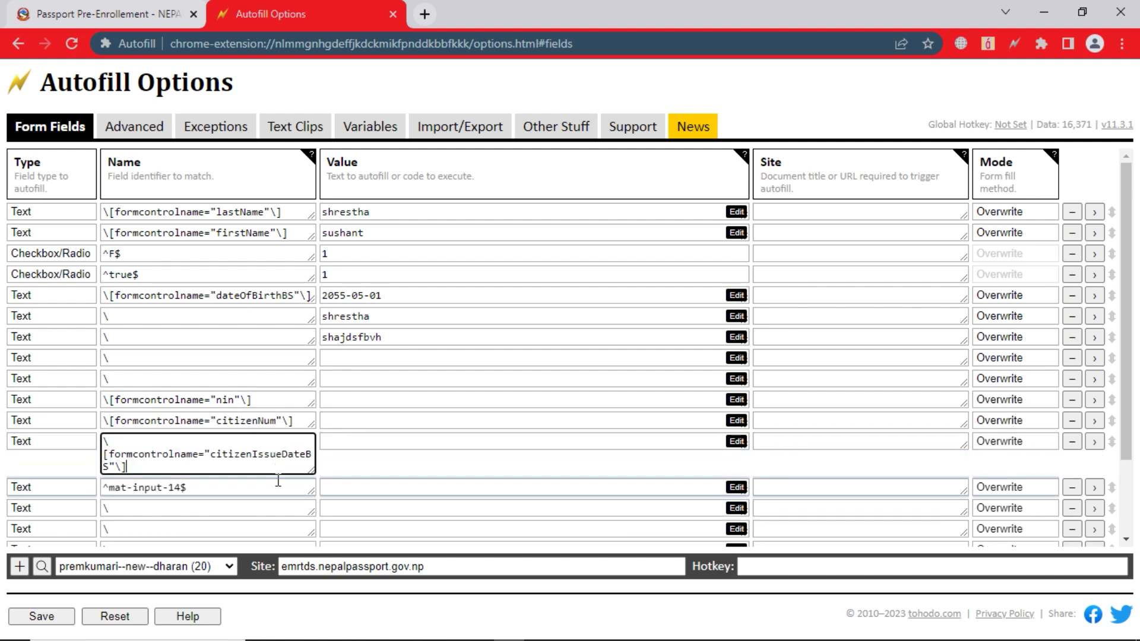
click(274, 492)
scroll(274, 491, down, 1)
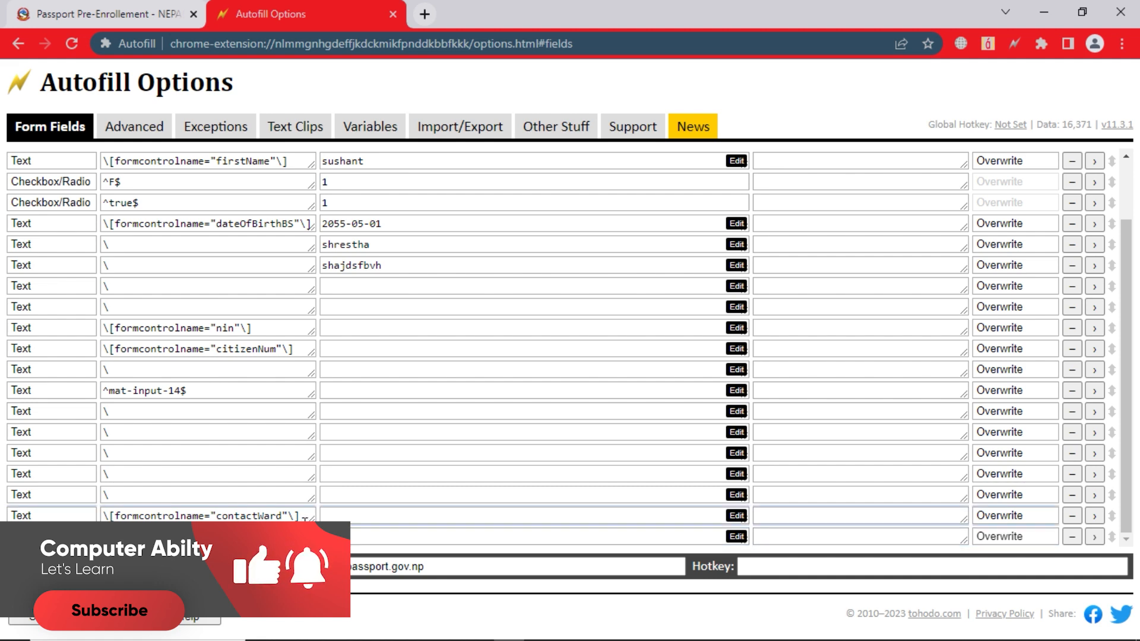
click(331, 536)
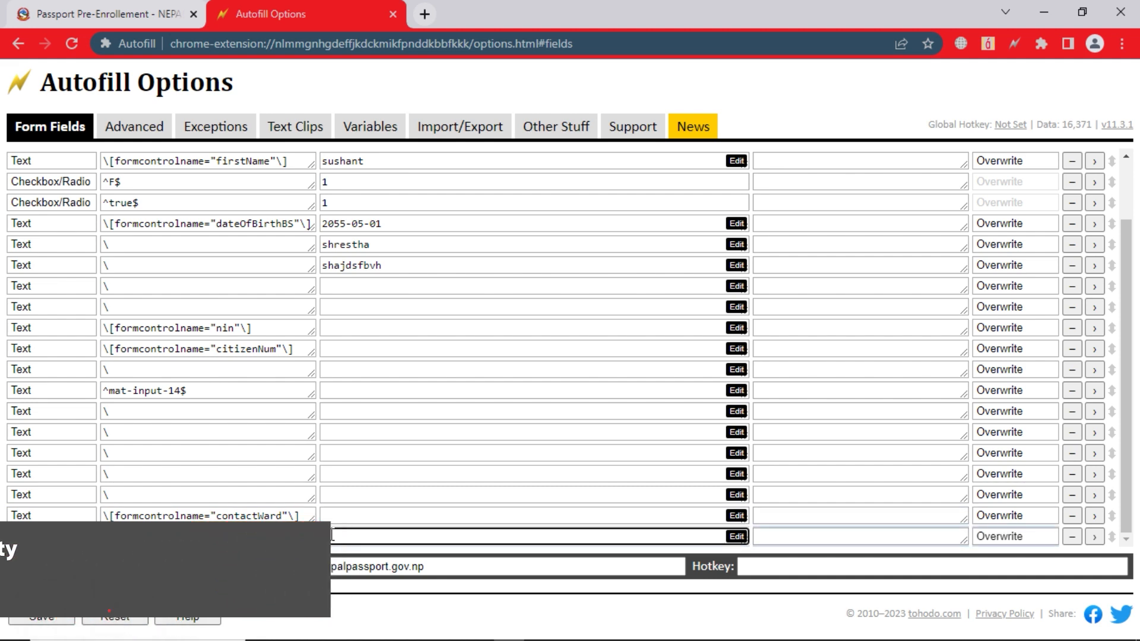
text(5)
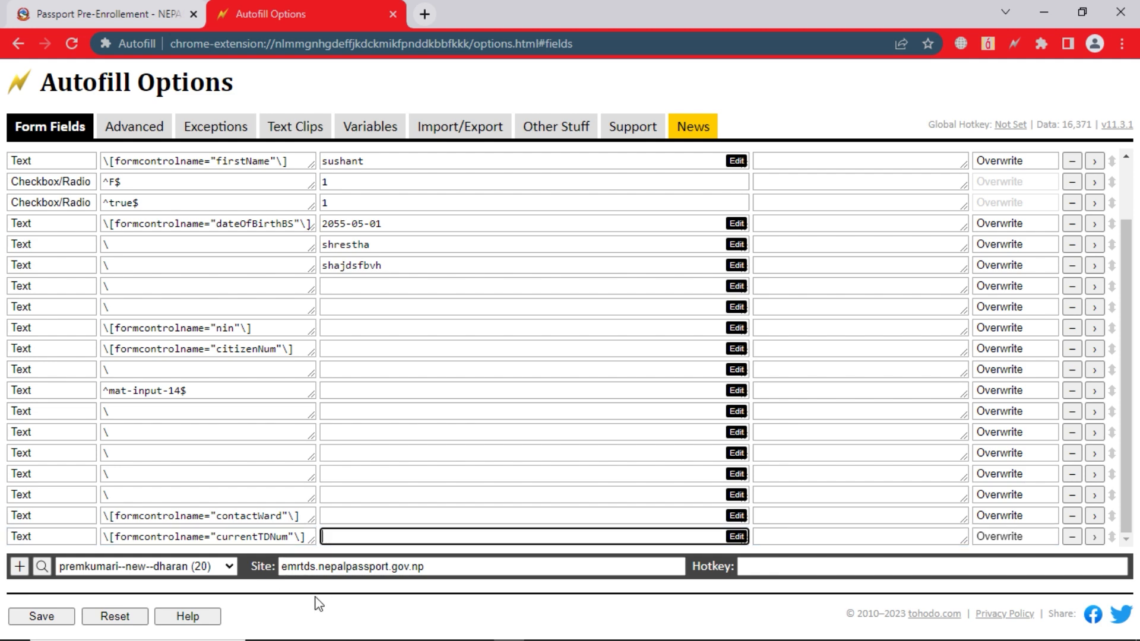
- Remove the currentTDNum rule and save the profile, leaving 19 rules
click(1073, 540)
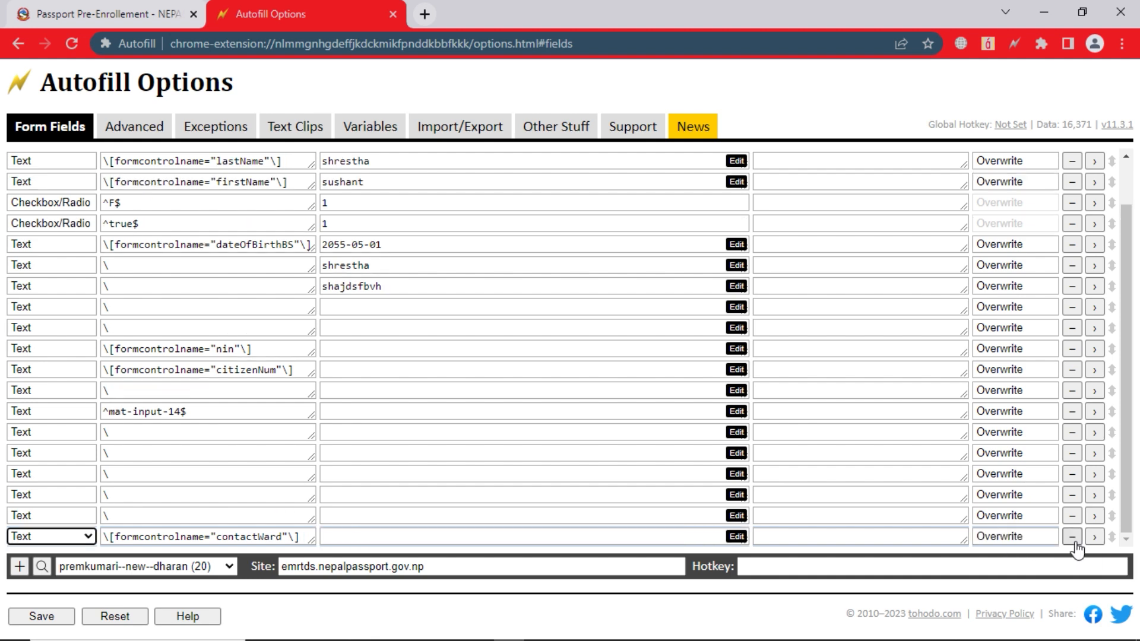
click(70, 621)
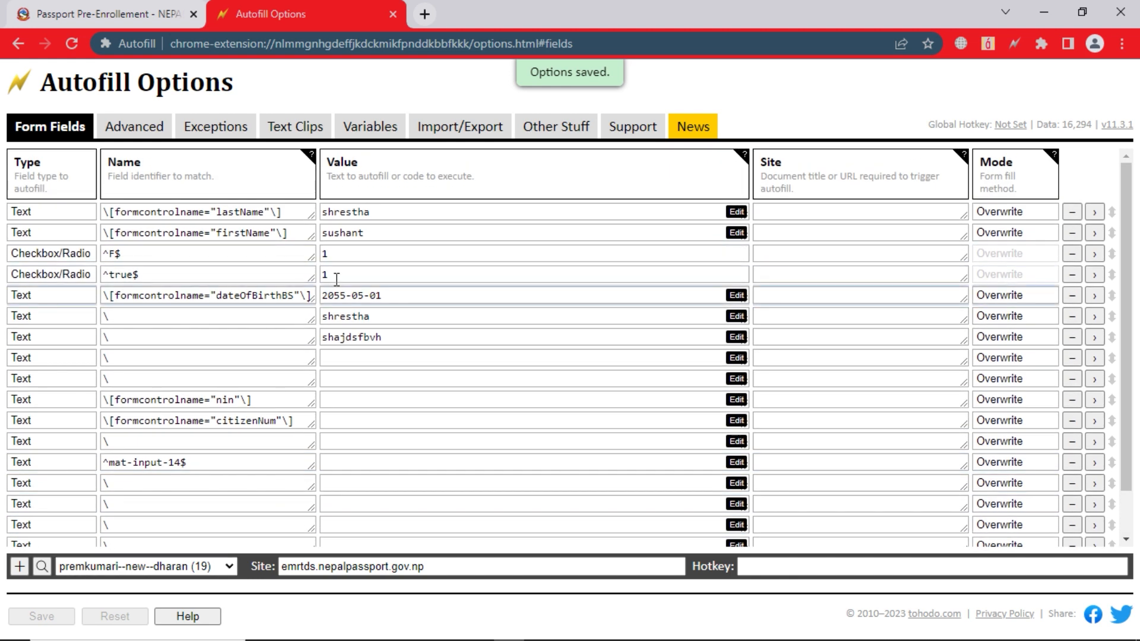
click(134, 8)
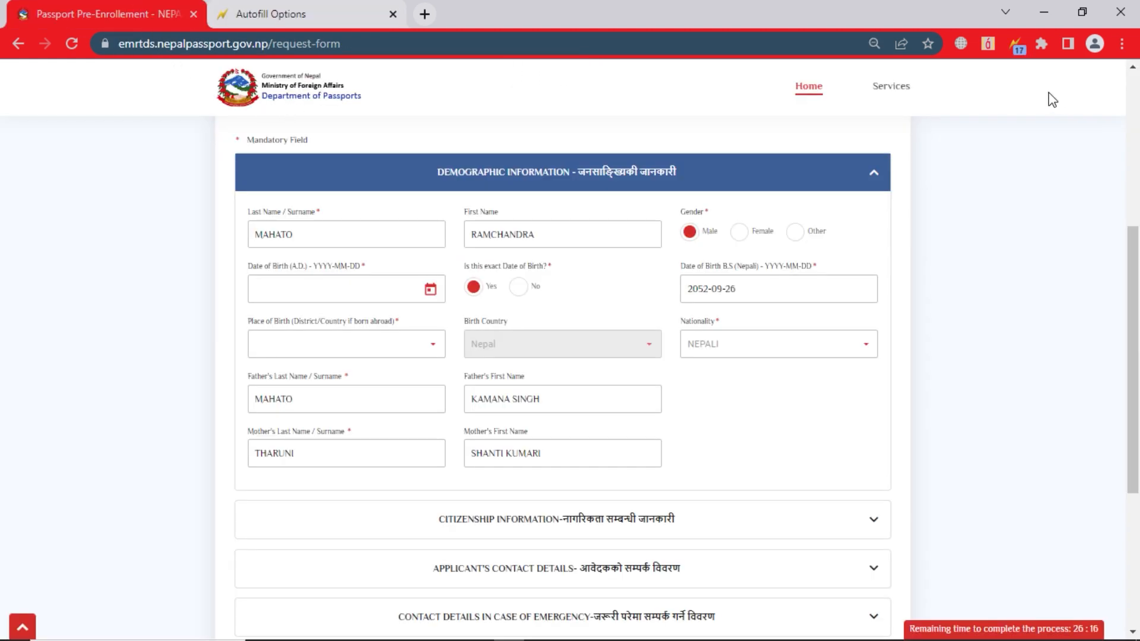
- Fill the passport form from the dharan profile using the Autofill bar
click(1012, 45)
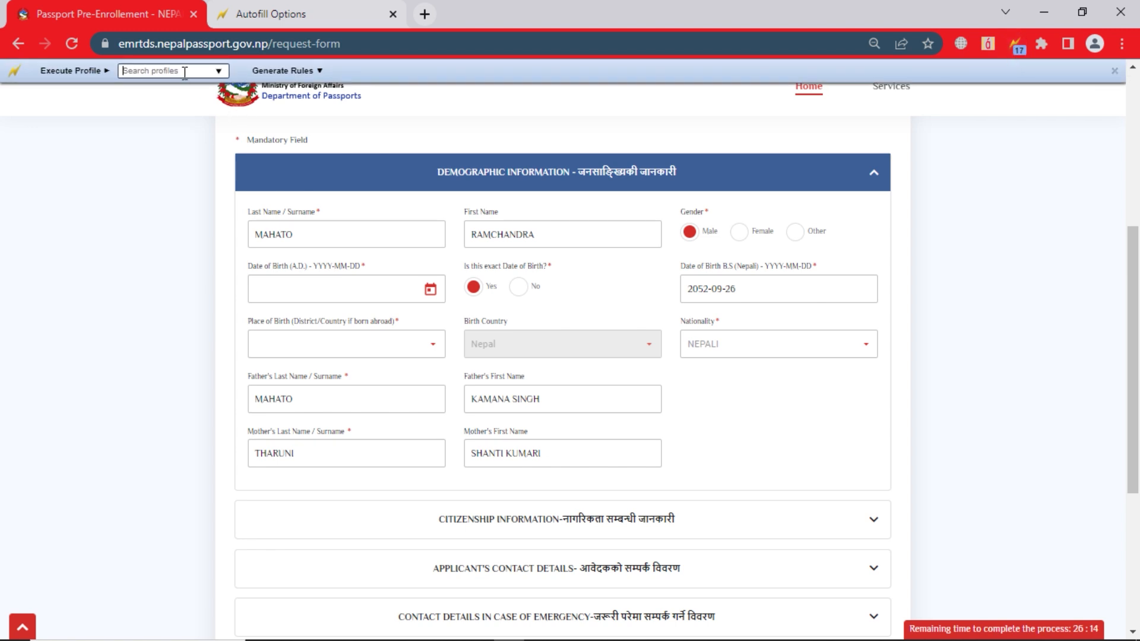
click(178, 70)
click(211, 192)
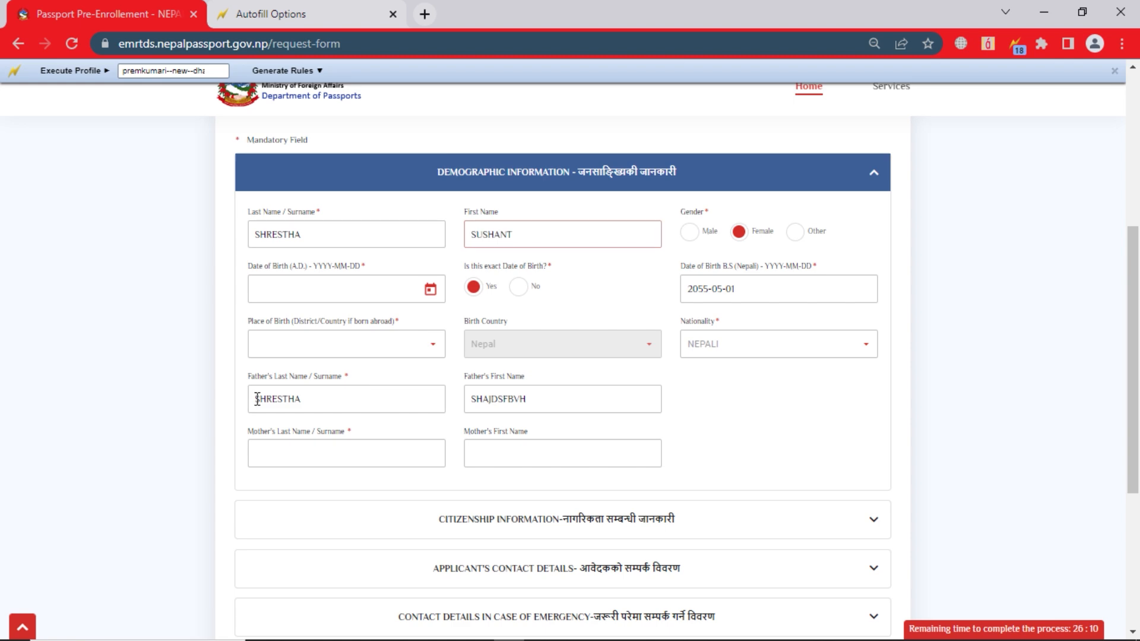
click(256, 10)
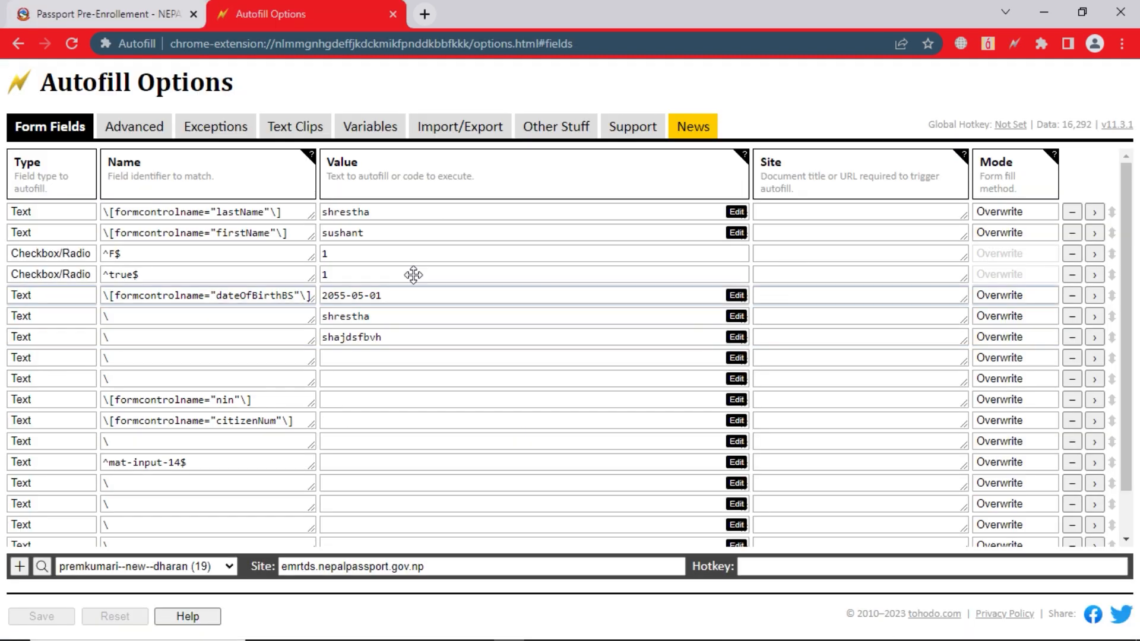
click(135, 9)
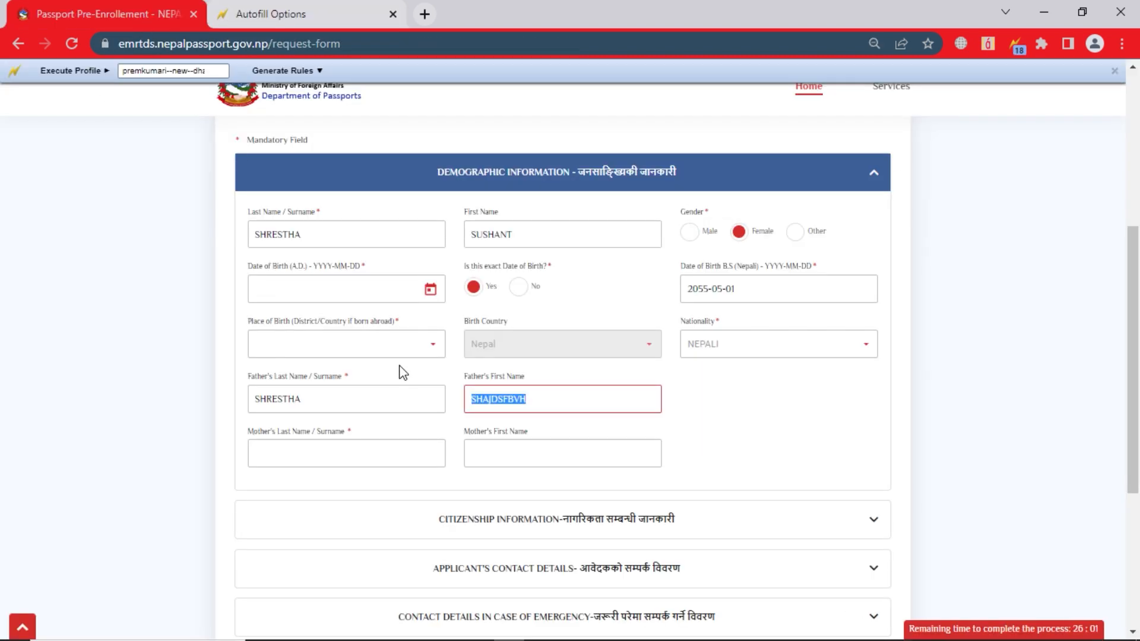
- Try filling the form from the first and then the second renewal profile
click(172, 71)
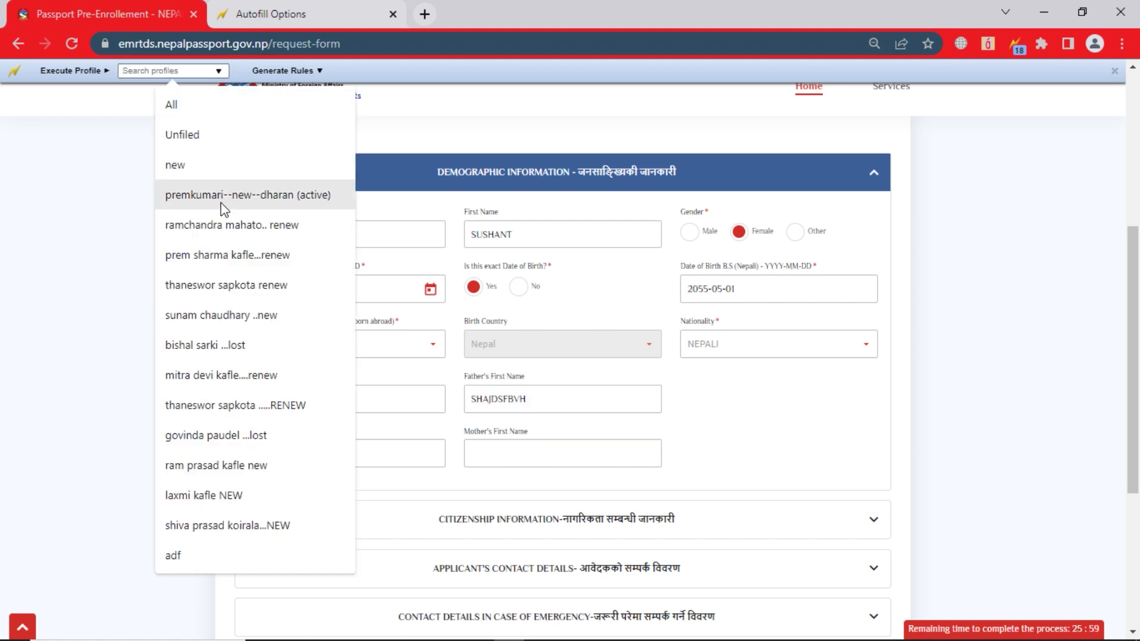
click(226, 225)
click(202, 71)
click(202, 71)
click(199, 71)
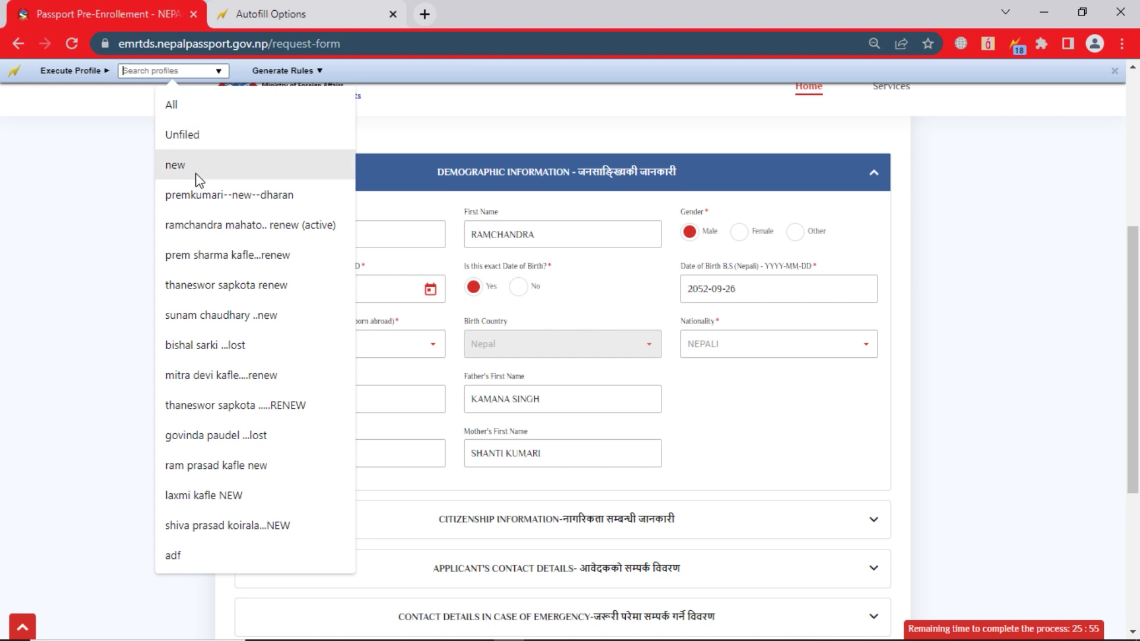
click(230, 261)
- Refill the form from the dharan profile, then go back to Autofill options
click(206, 71)
click(206, 71)
click(205, 71)
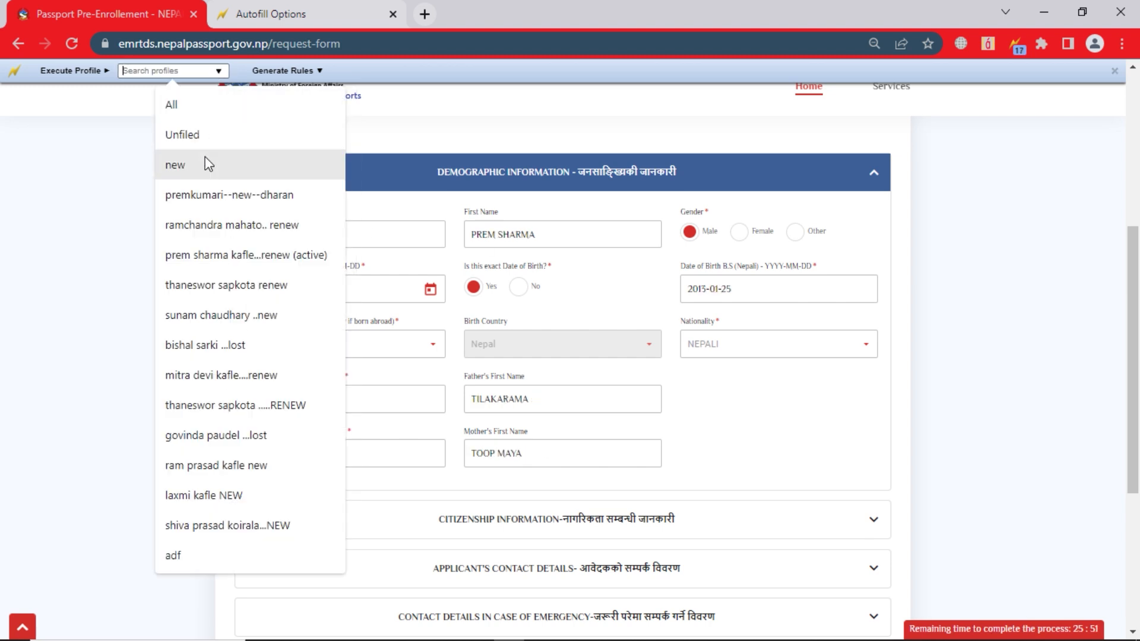
click(211, 189)
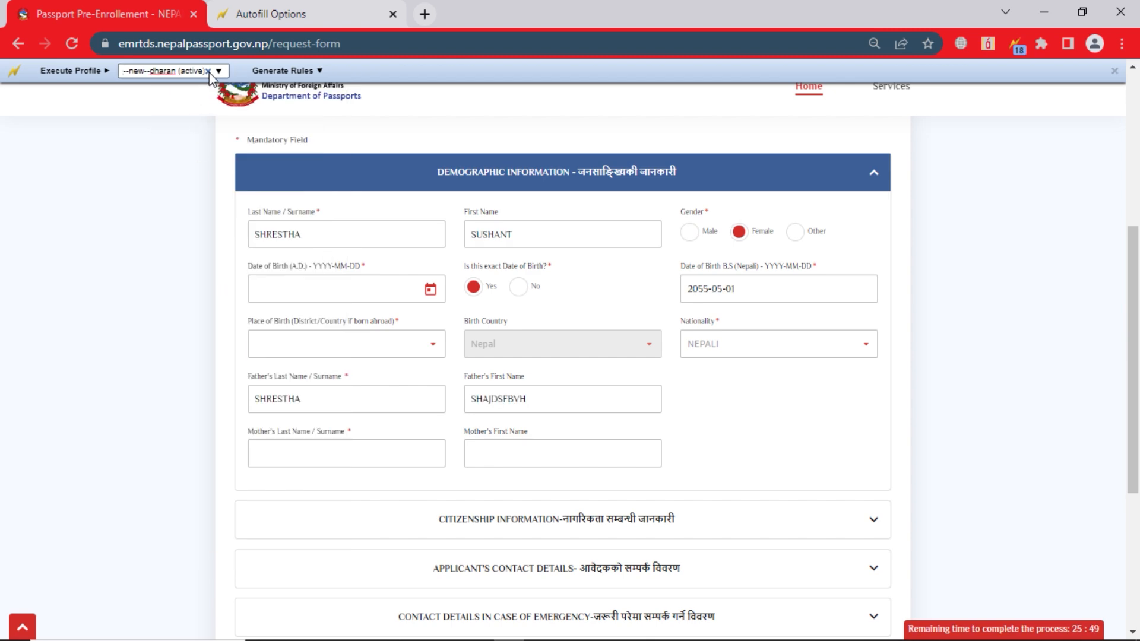
click(270, 17)
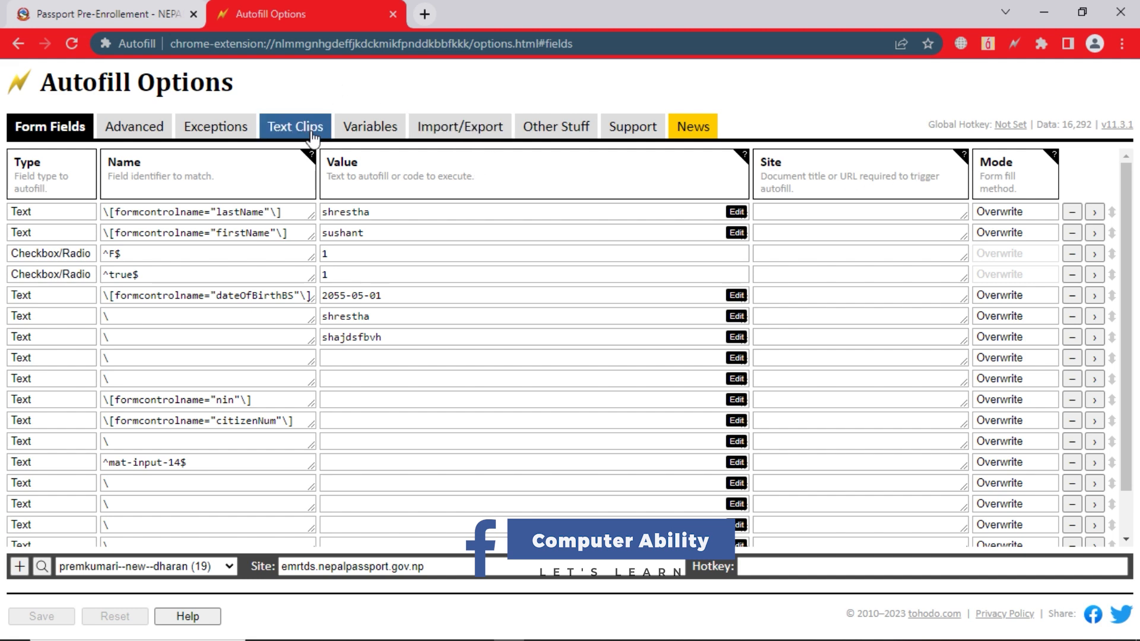
- Delete the first renewal profile and its rules in Manage profiles, then save, leaving 103 rules
click(197, 566)
click(134, 343)
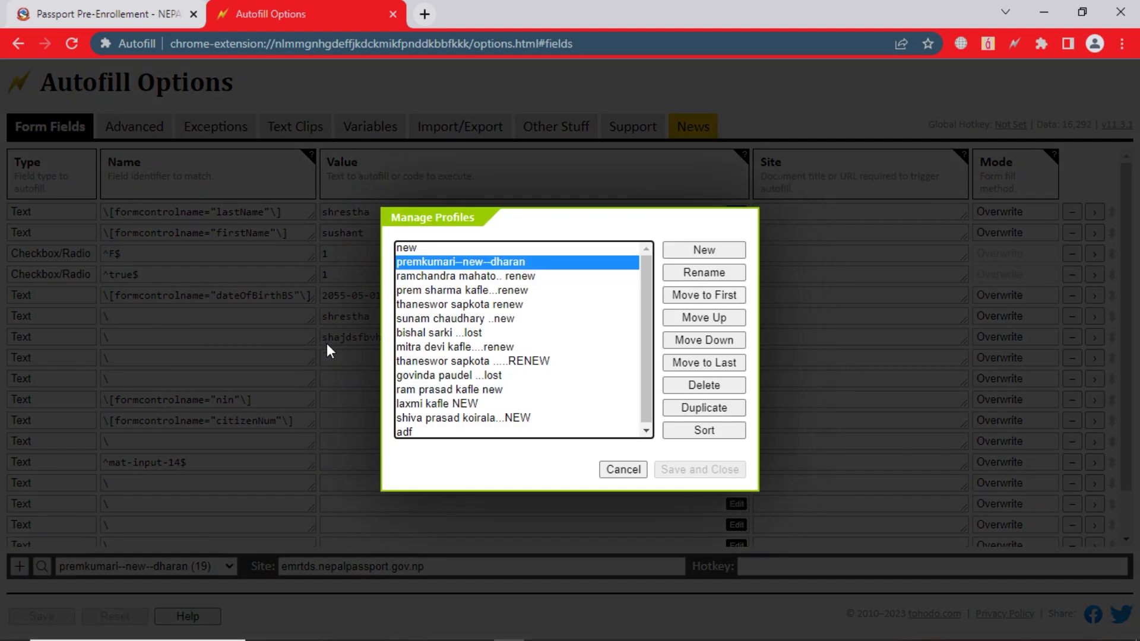
click(432, 248)
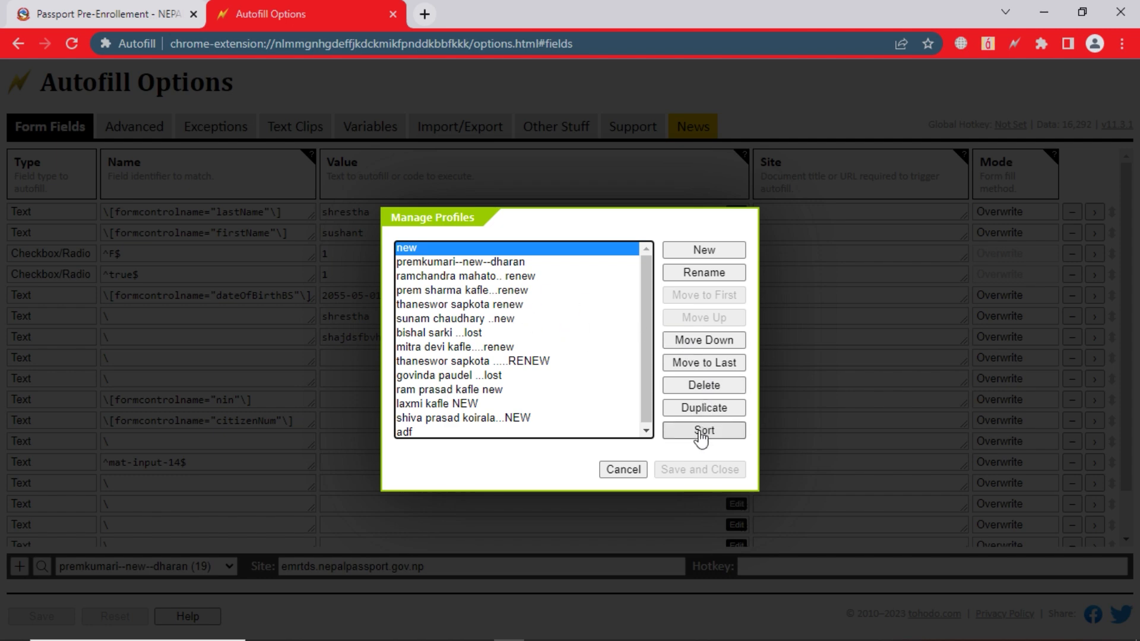
click(521, 276)
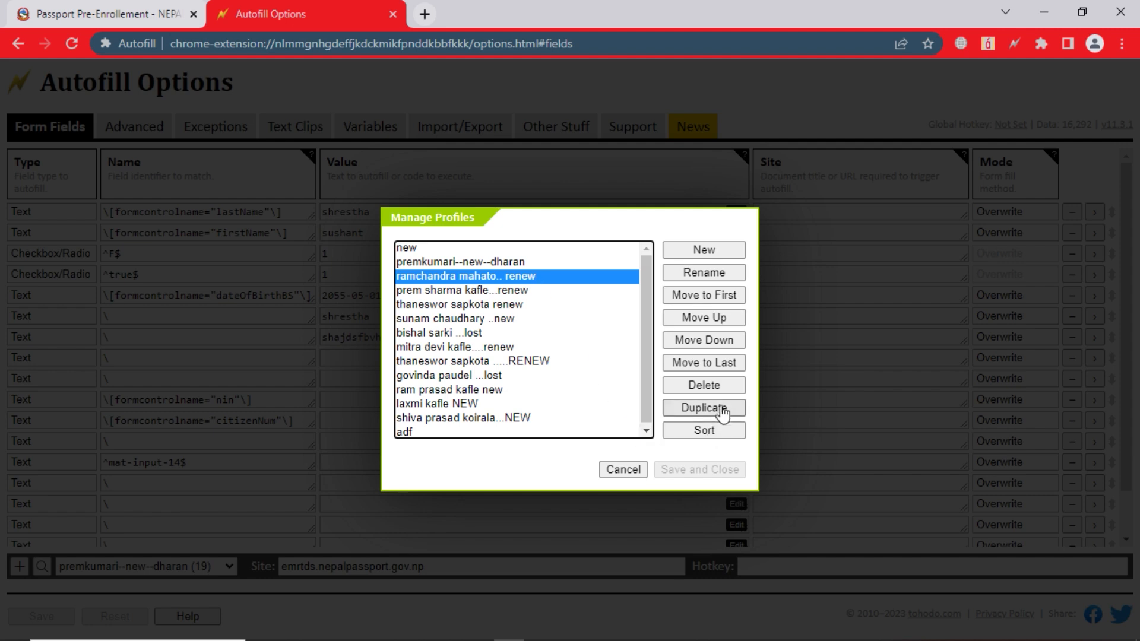
click(718, 386)
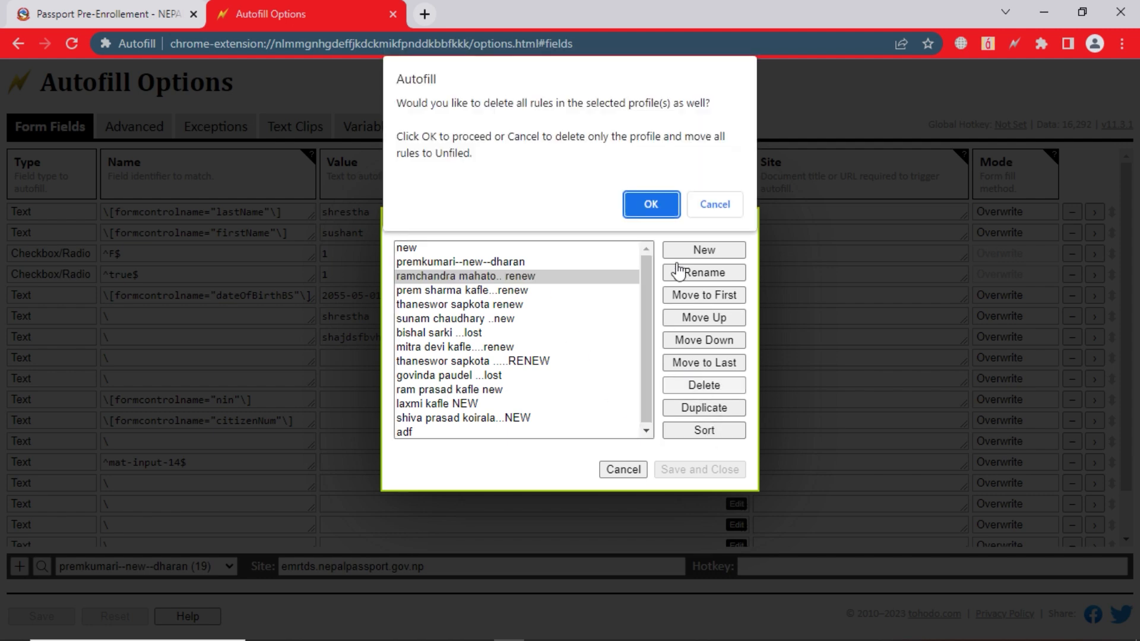
click(659, 208)
click(682, 474)
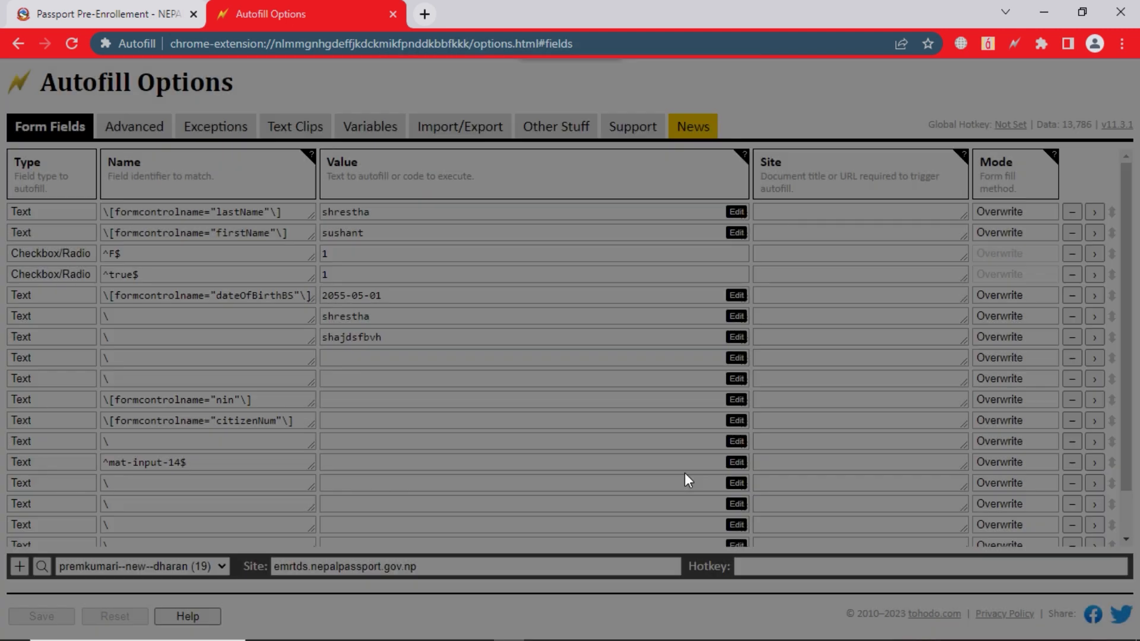
click(139, 566)
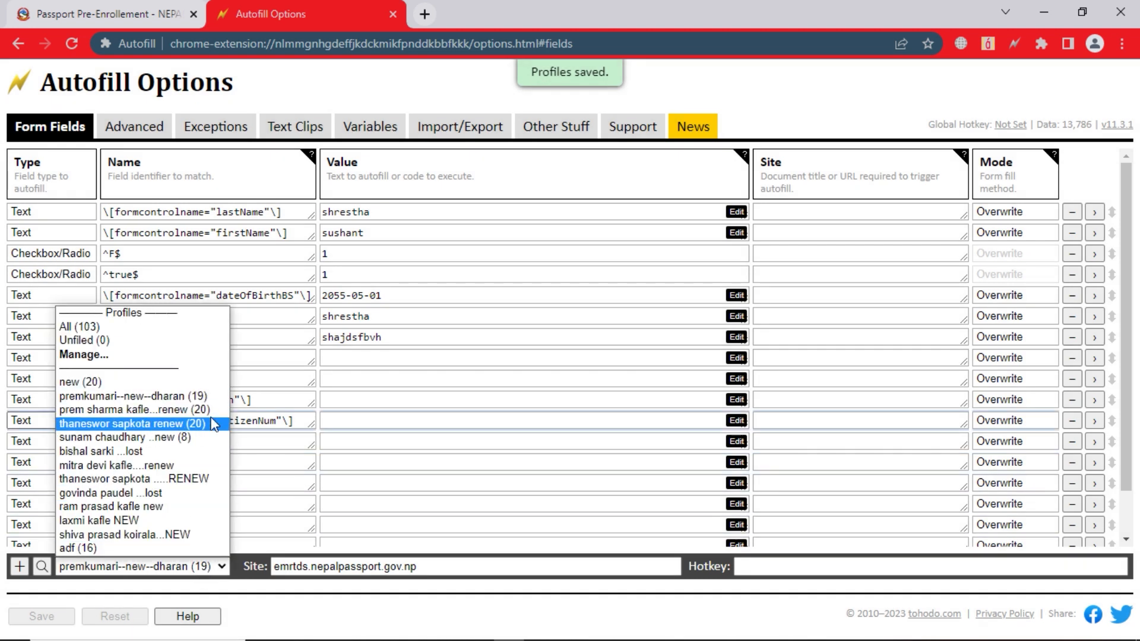
- Go to the Import/Export page and empty its CSV settings box
click(359, 423)
scroll(362, 427, down, 1)
scroll(359, 394, up, 1)
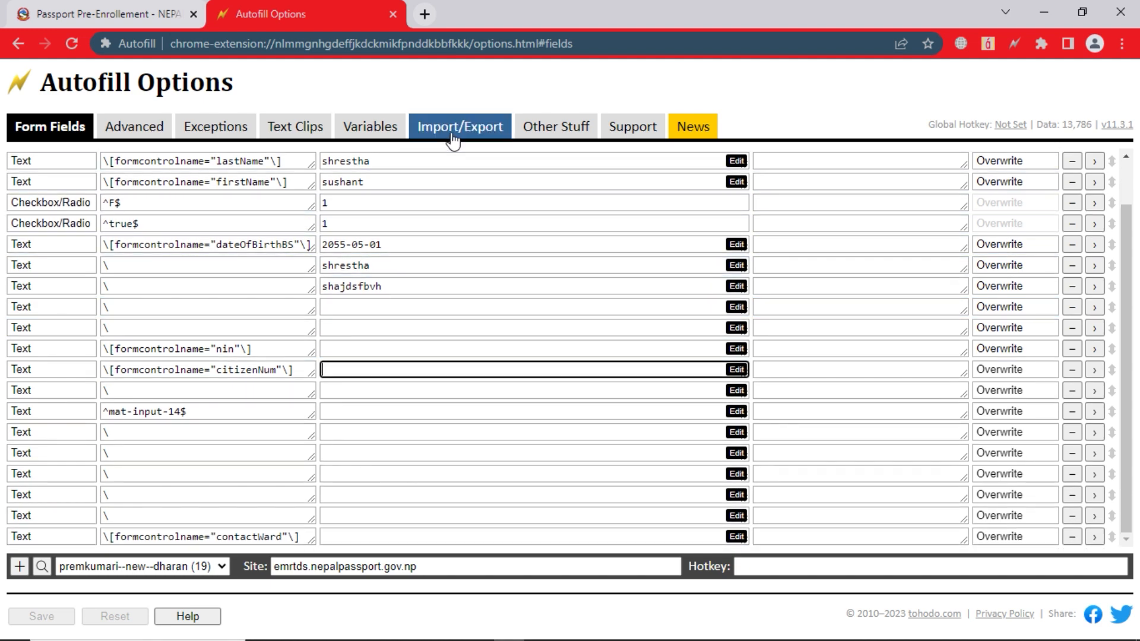
click(452, 135)
scroll(350, 303, up, 4)
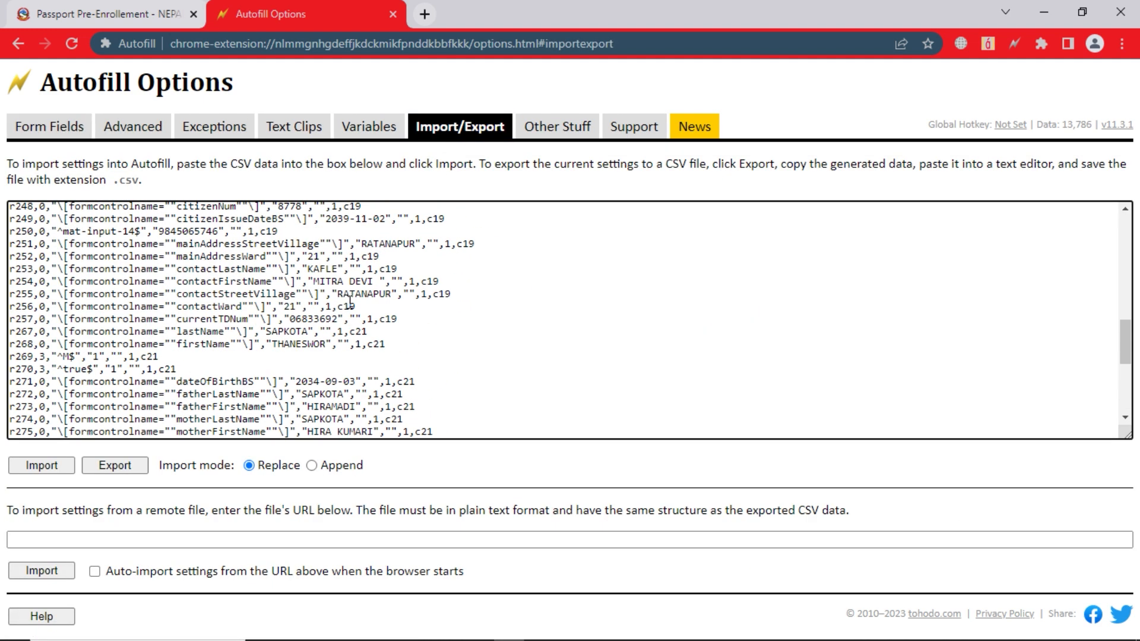
key(ctrl+a)
key(Delete)
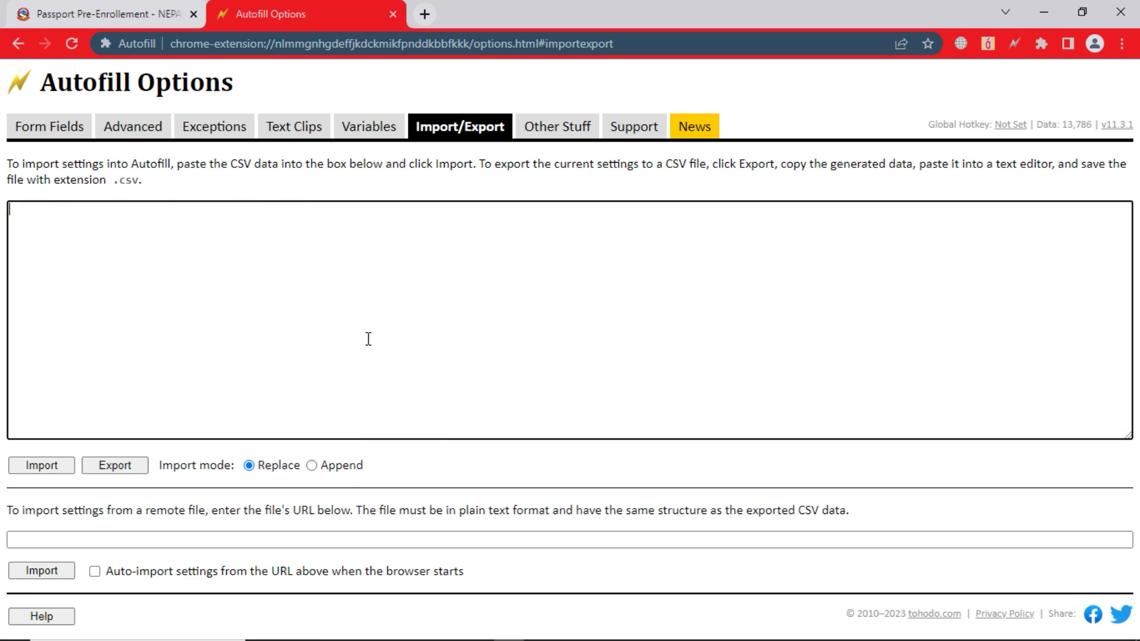
click(416, 634)
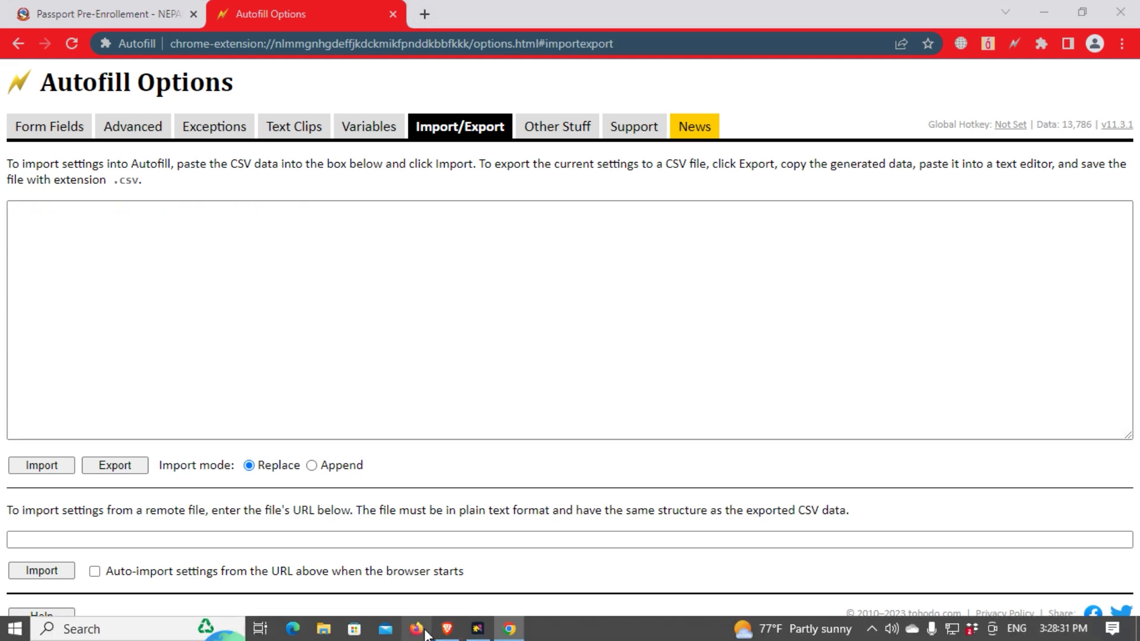
- Open the Firefox Autofill add-on's options through its add-on management page
right_click(494, 54)
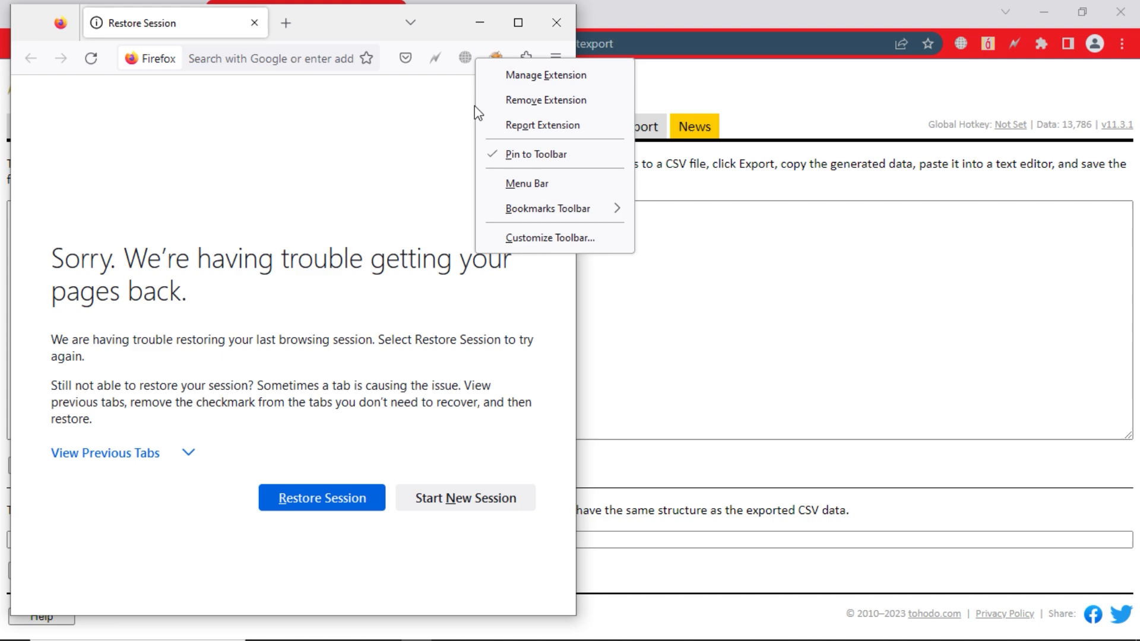
click(480, 22)
mouse_move(411, 634)
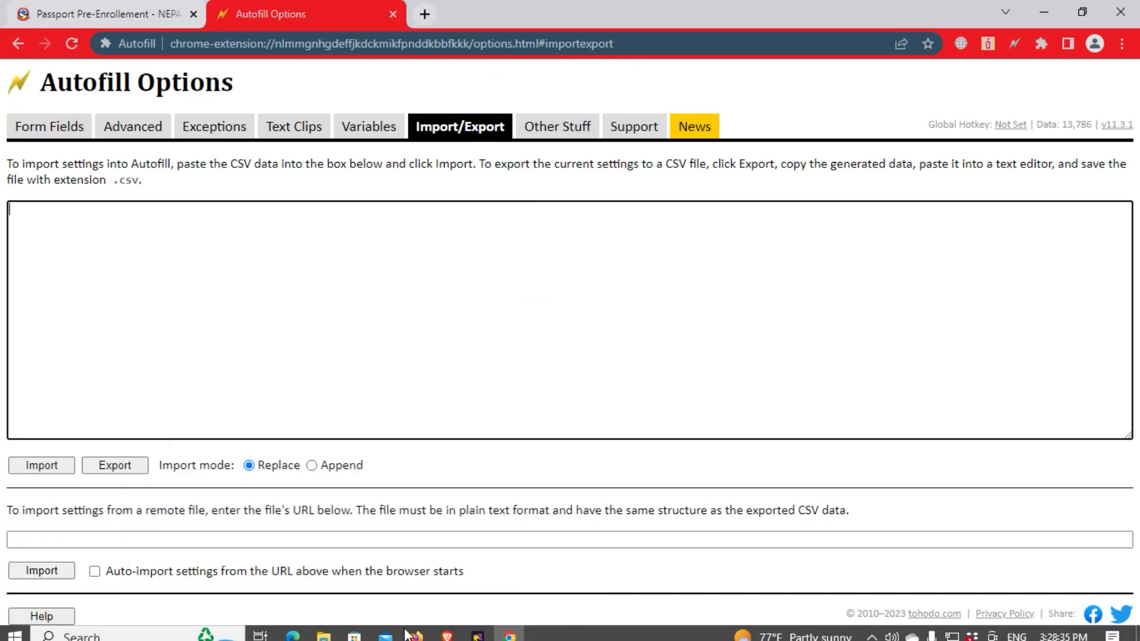
click(416, 629)
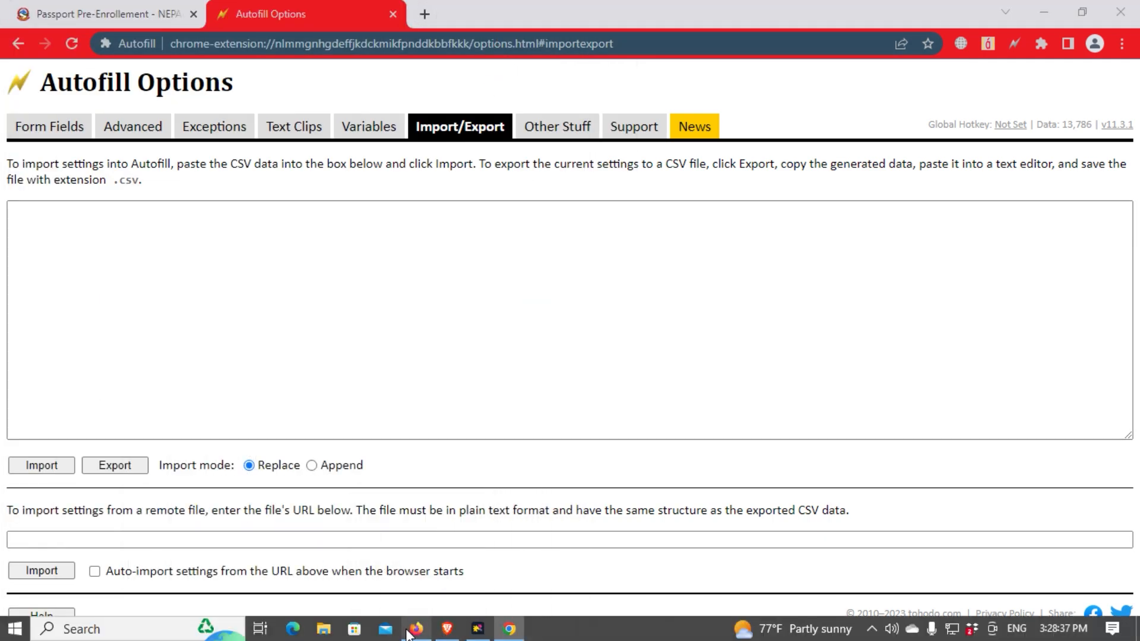
right_click(440, 62)
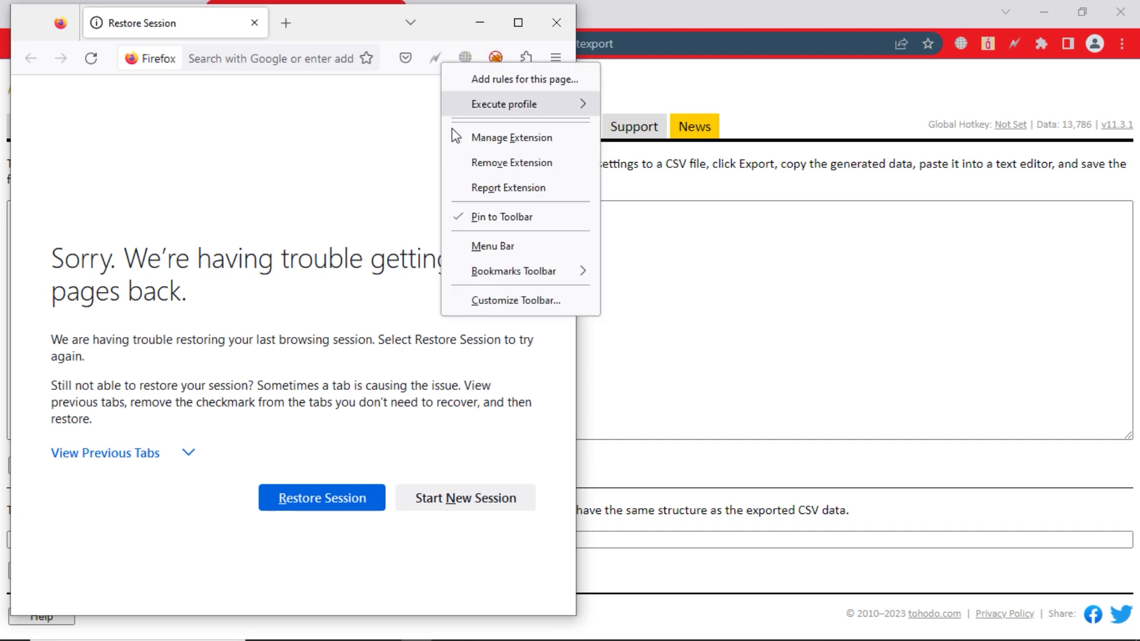
click(478, 141)
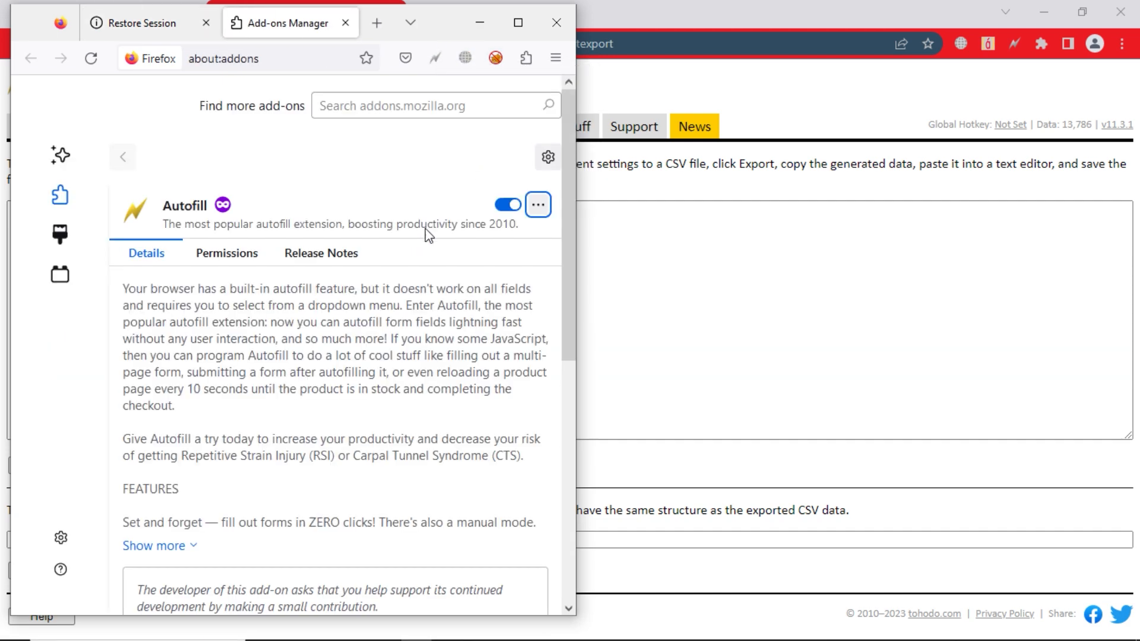
click(537, 204)
click(514, 250)
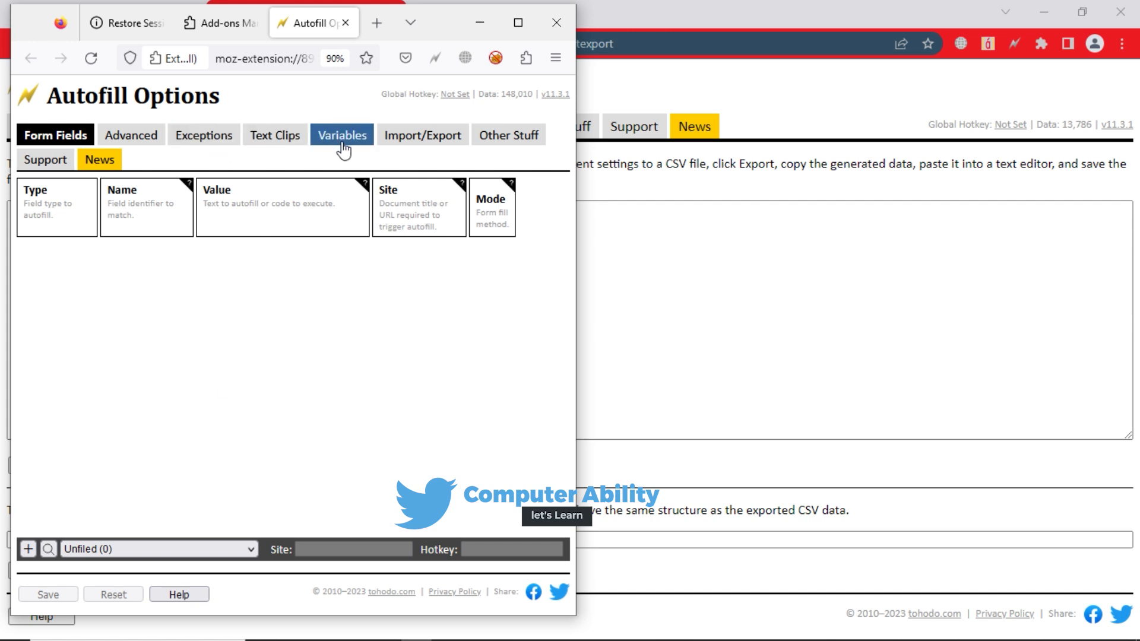
- Export all Firefox Autofill settings as CSV and paste them into Chrome's Import/Export box
click(402, 141)
click(112, 444)
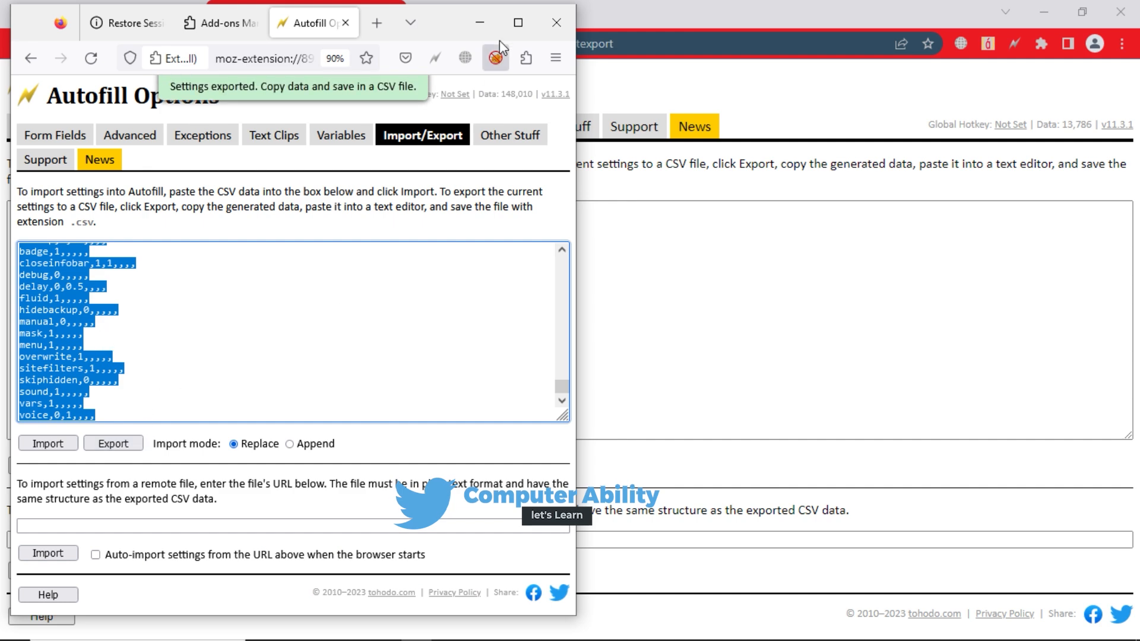
click(486, 22)
key(ctrl+v)
scroll(407, 238, up, 7)
scroll(408, 237, down, 3)
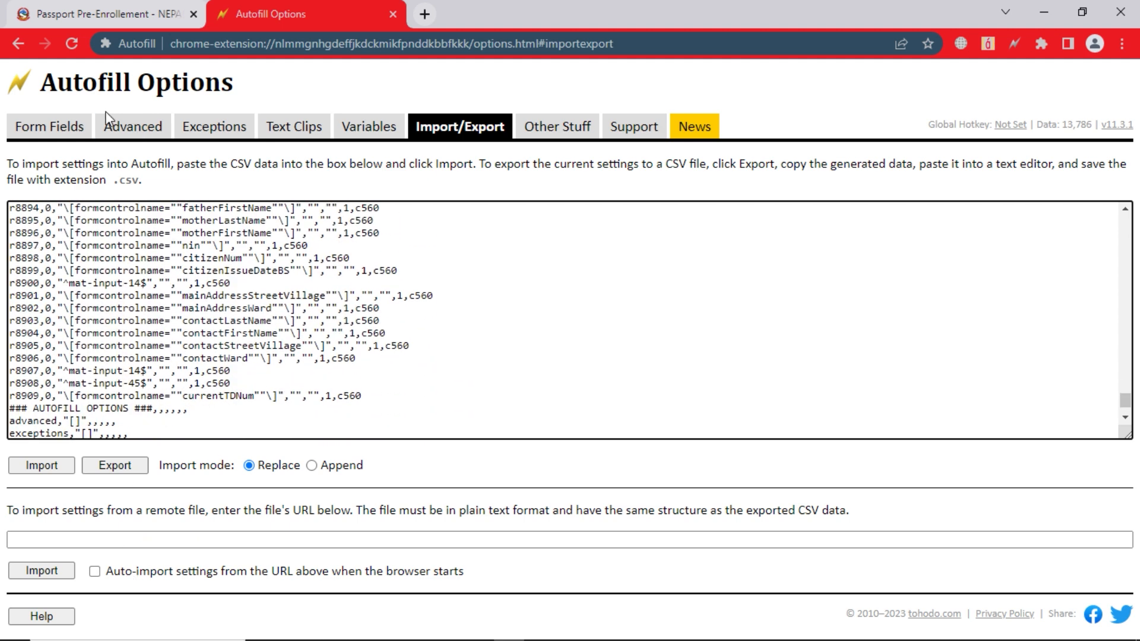
- Set the import mode to Append and import the pasted Firefox CSV settings
click(67, 129)
click(157, 567)
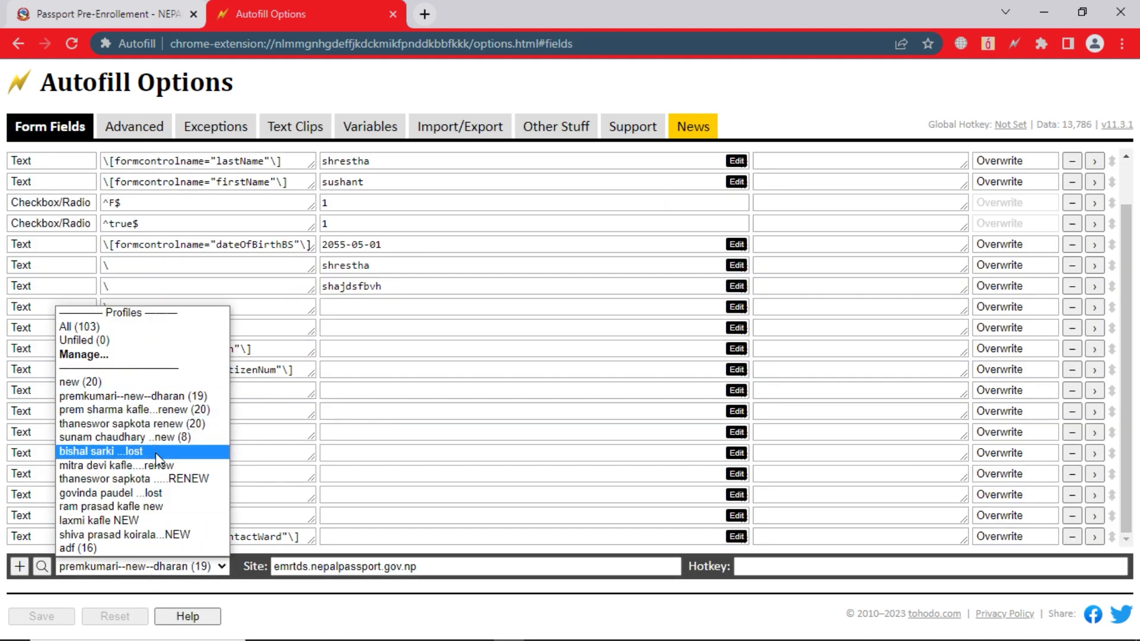
click(460, 126)
scroll(310, 276, down, 5)
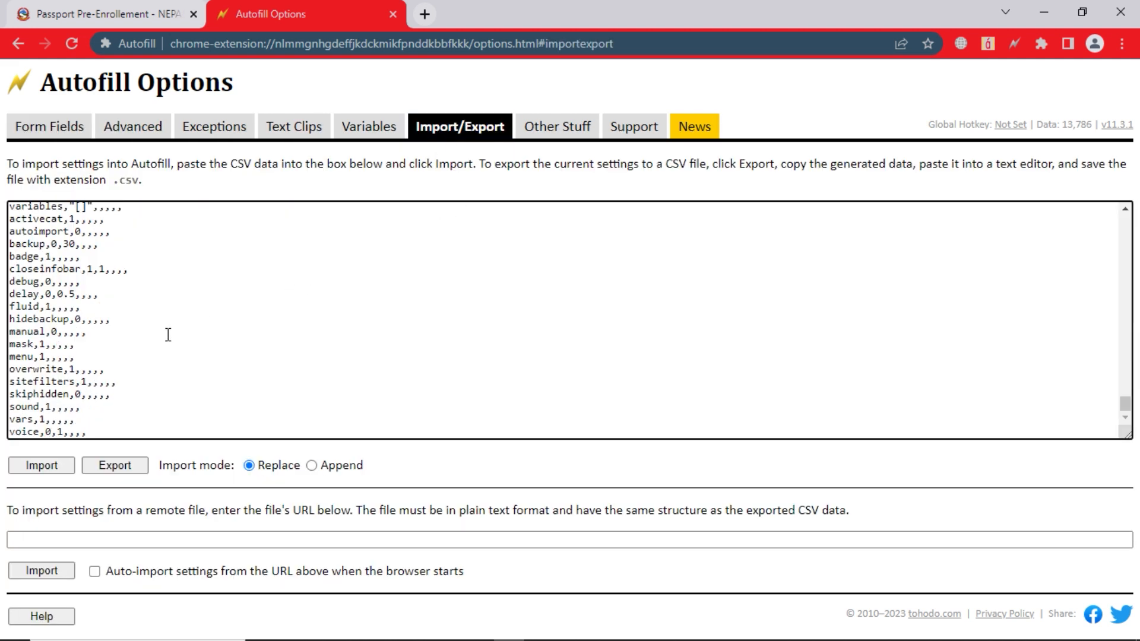
scroll(178, 324, up, 3)
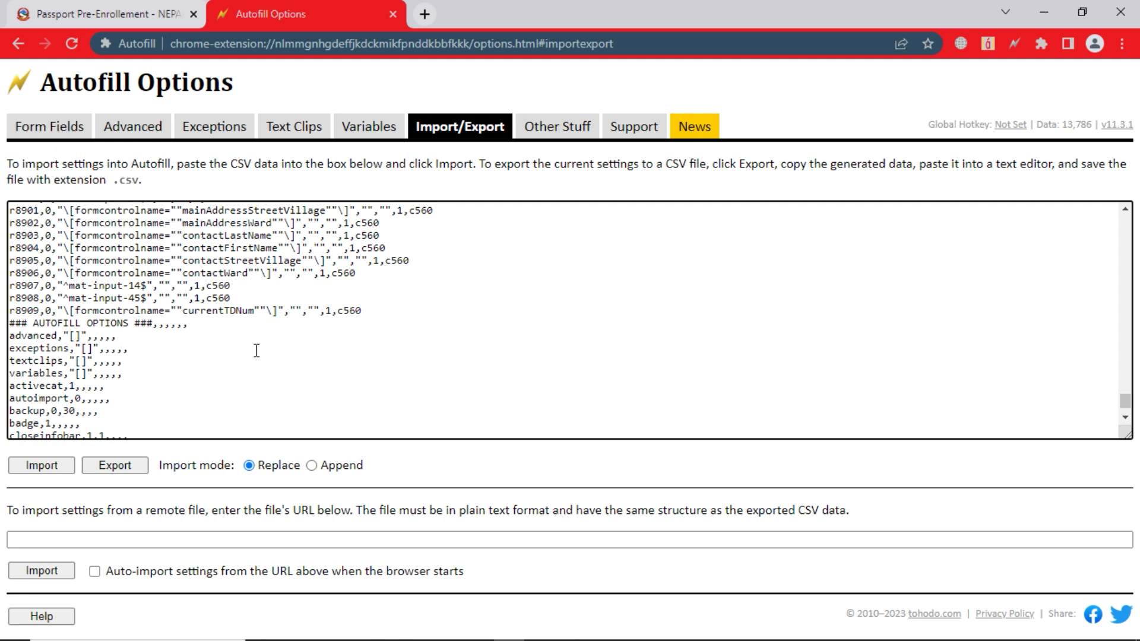
scroll(341, 377, down, 3)
click(355, 469)
click(184, 384)
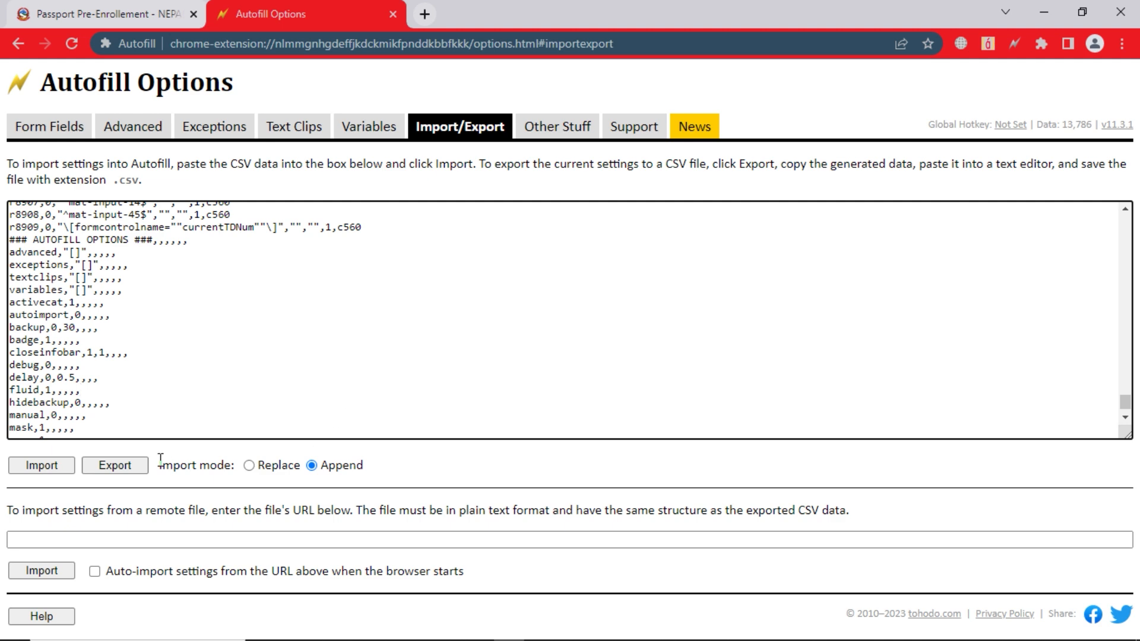
click(337, 471)
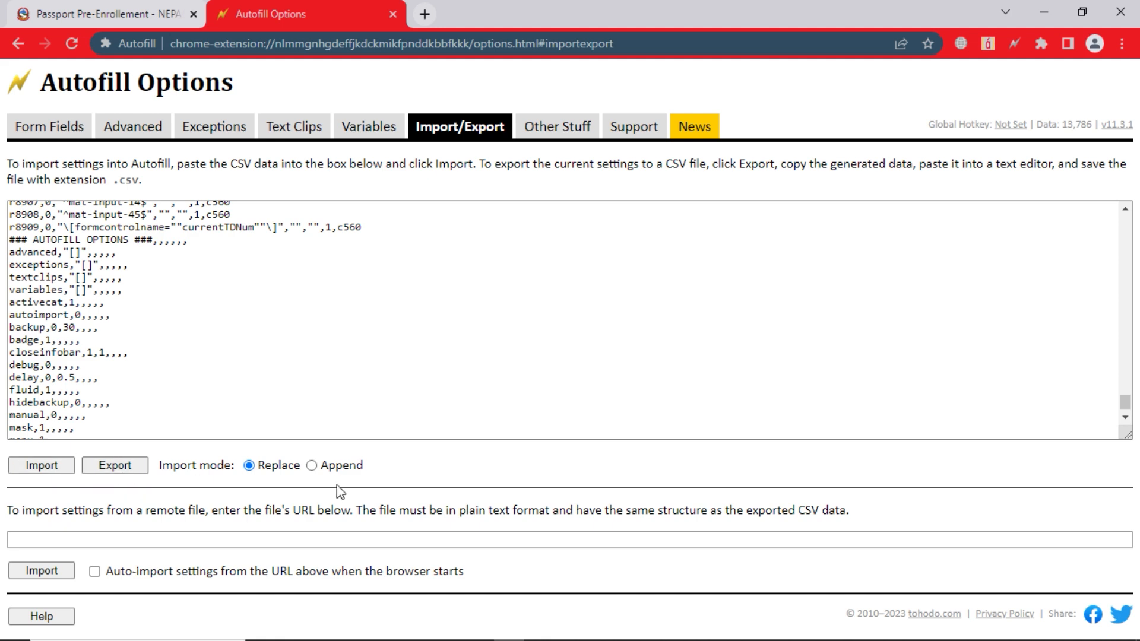
click(176, 397)
click(323, 458)
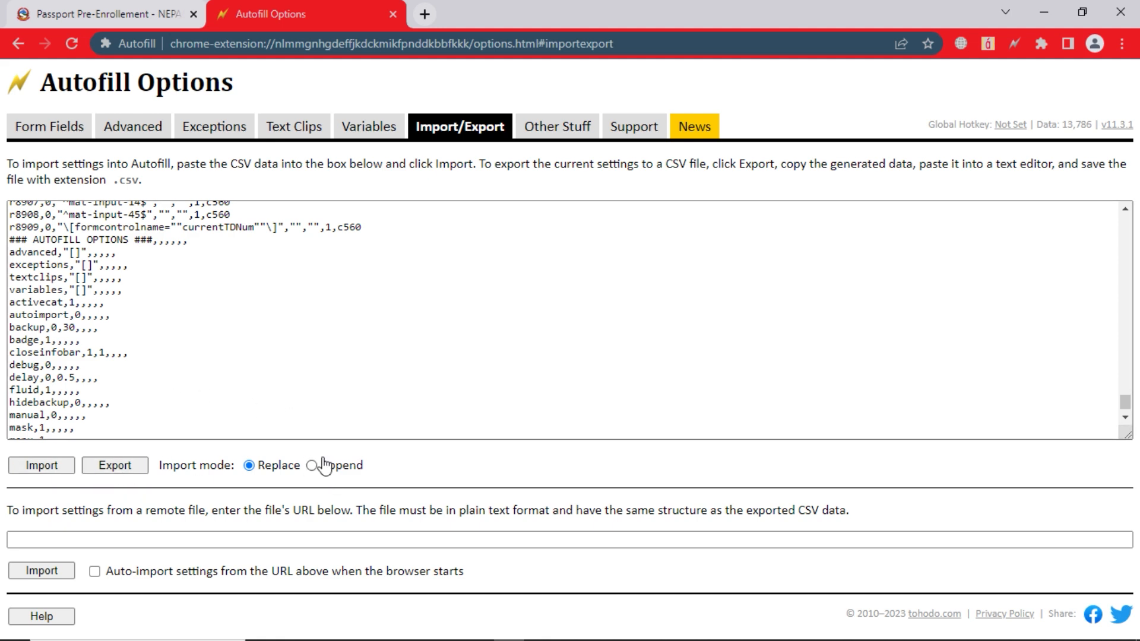
click(63, 473)
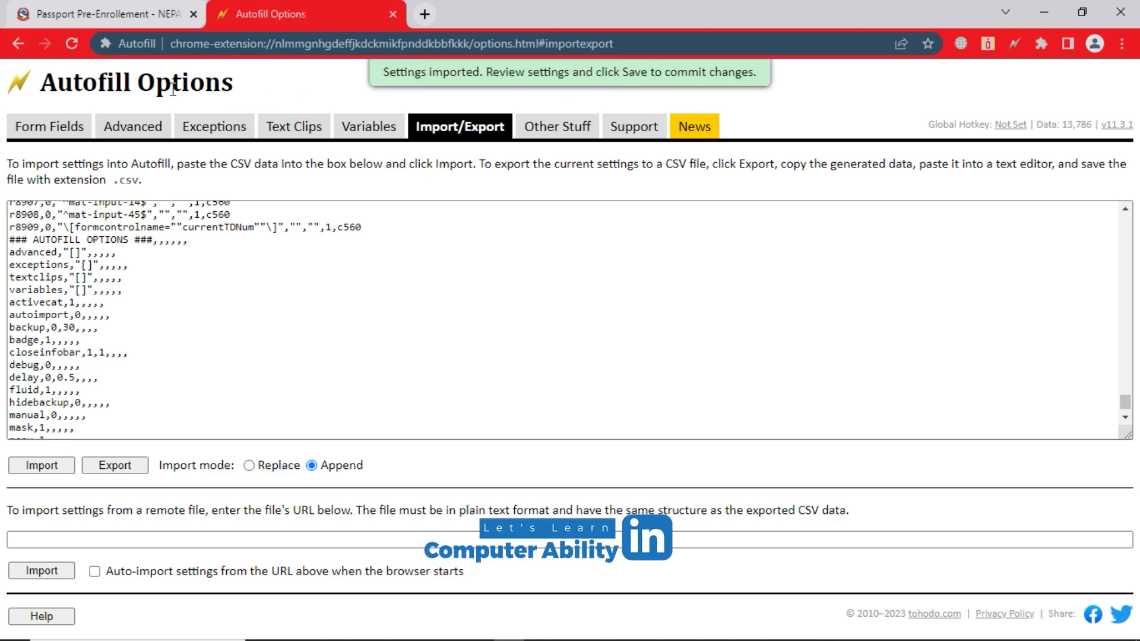
- Check the imported profiles in the Form Fields list and save, totalling 1282 rules
click(47, 140)
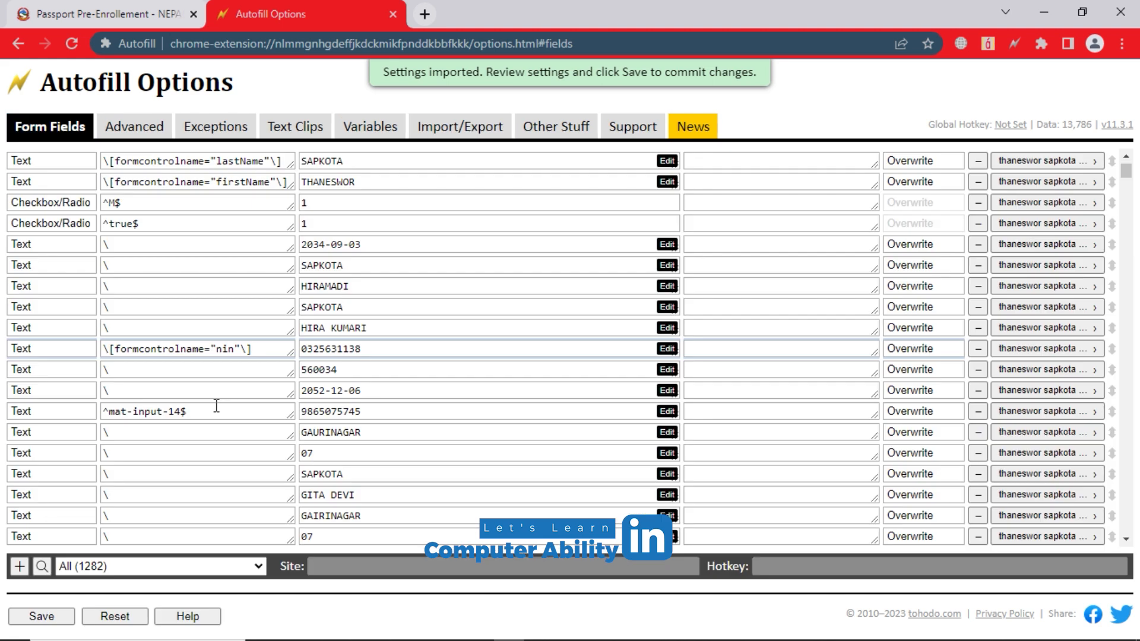
click(139, 567)
scroll(147, 475, down, 10)
scroll(147, 505, up, 10)
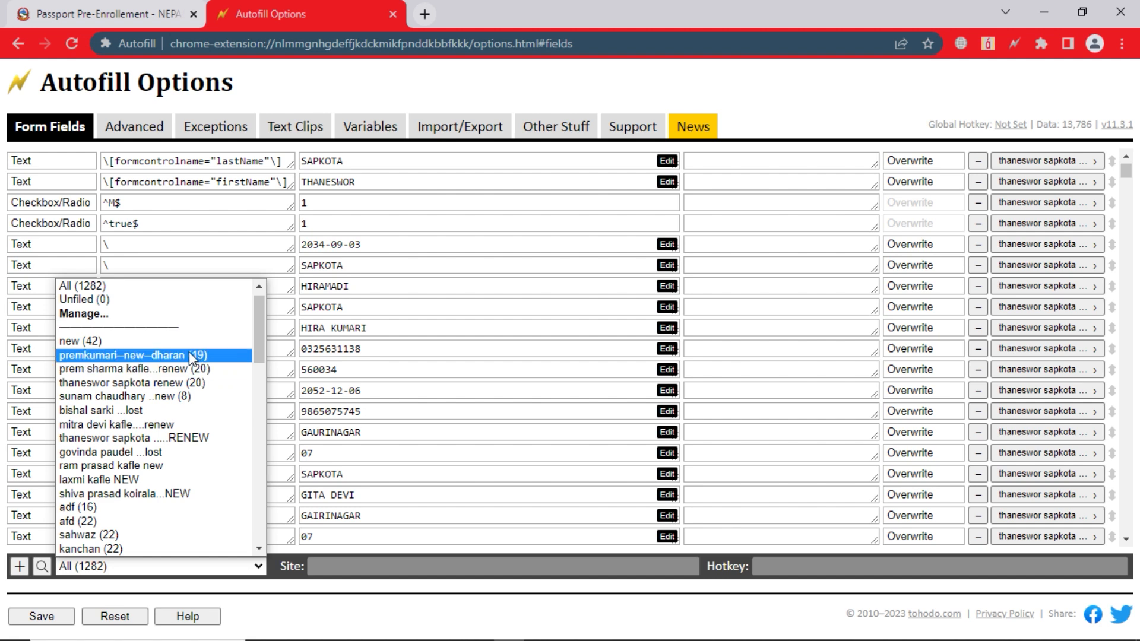
scroll(255, 363, down, 2)
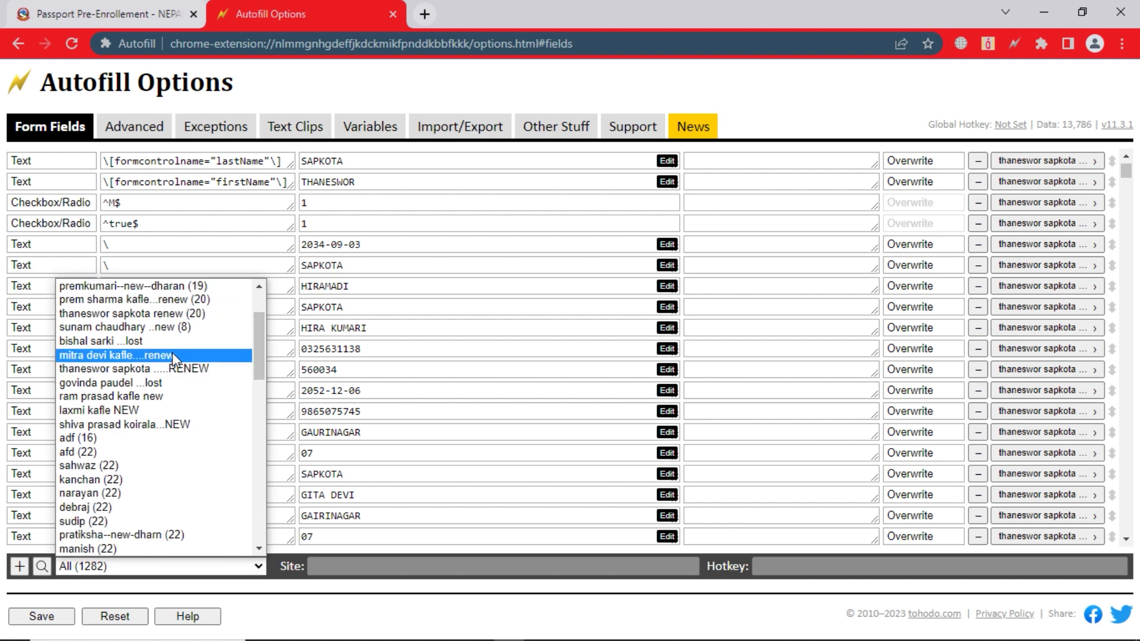
scroll(248, 398, down, 6)
drag(248, 398, 265, 269)
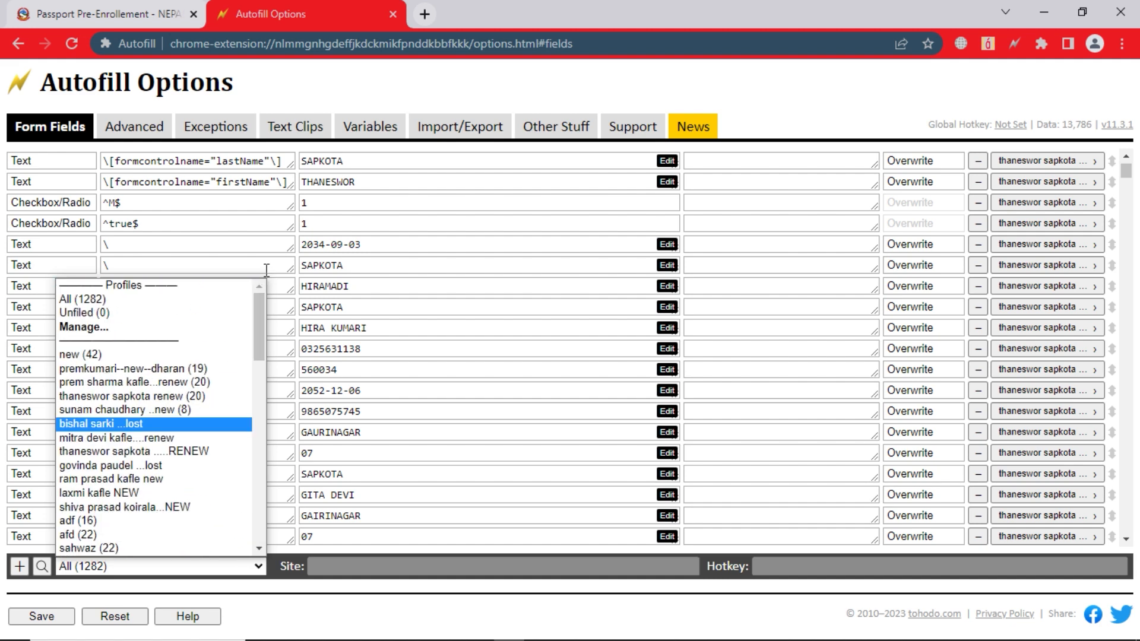
click(83, 565)
click(42, 617)
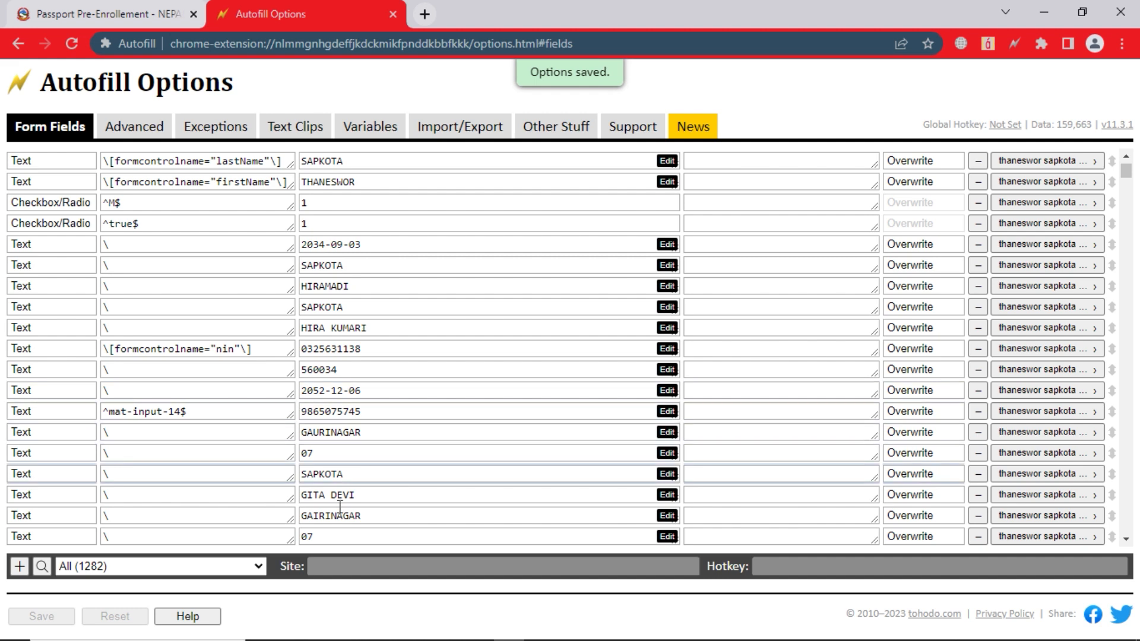
- Bring up the Execute Profile list on the passport request form
click(162, 17)
click(218, 70)
scroll(299, 333, down, 3)
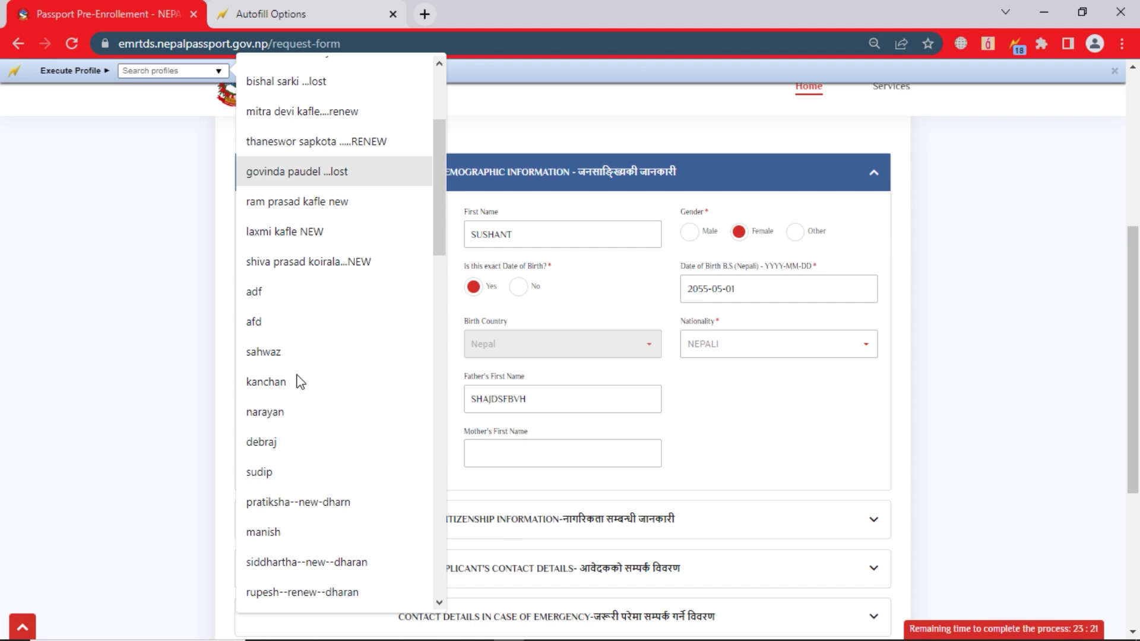
- Fill the form from a renew profile, then clear the 'asd' text typed into the profile search
scroll(315, 490, down, 6)
click(305, 522)
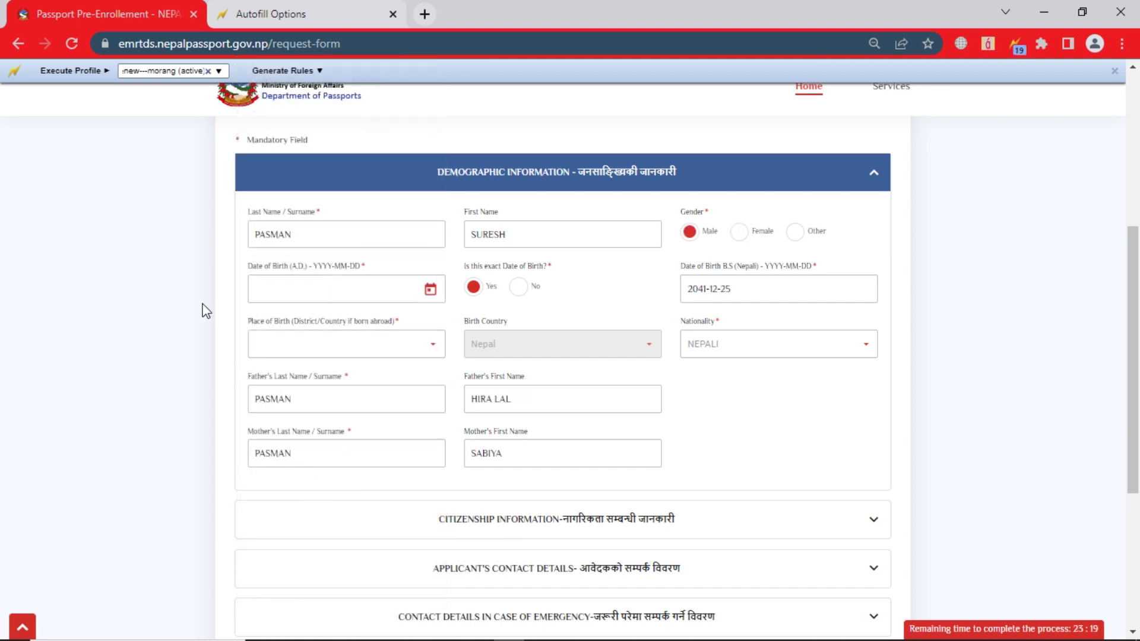
click(208, 70)
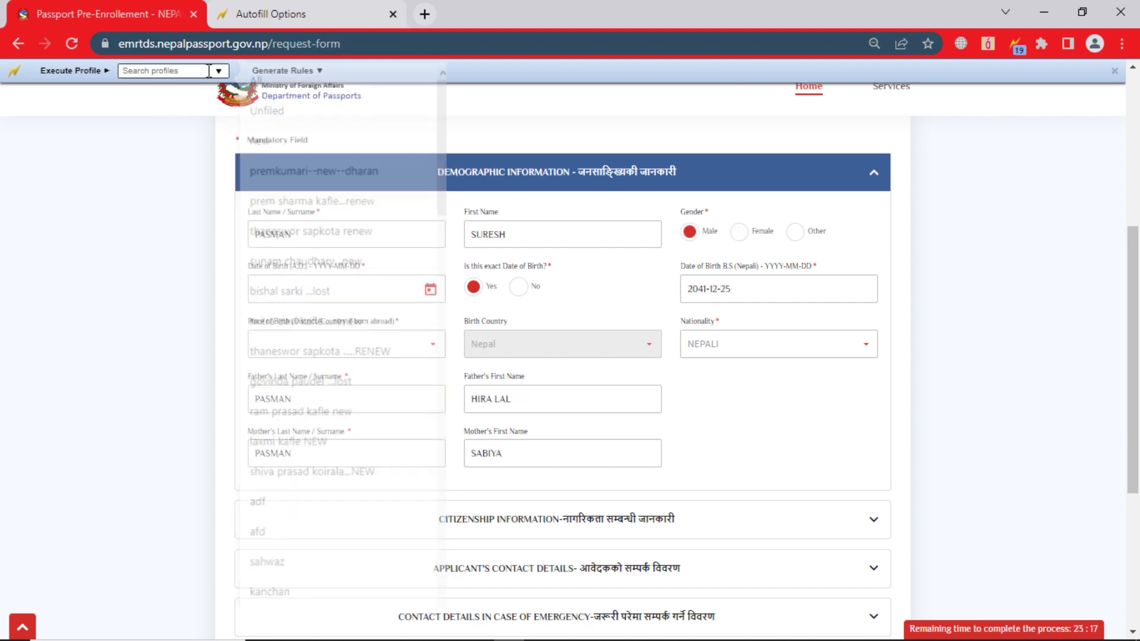
click(206, 70)
text(asd)
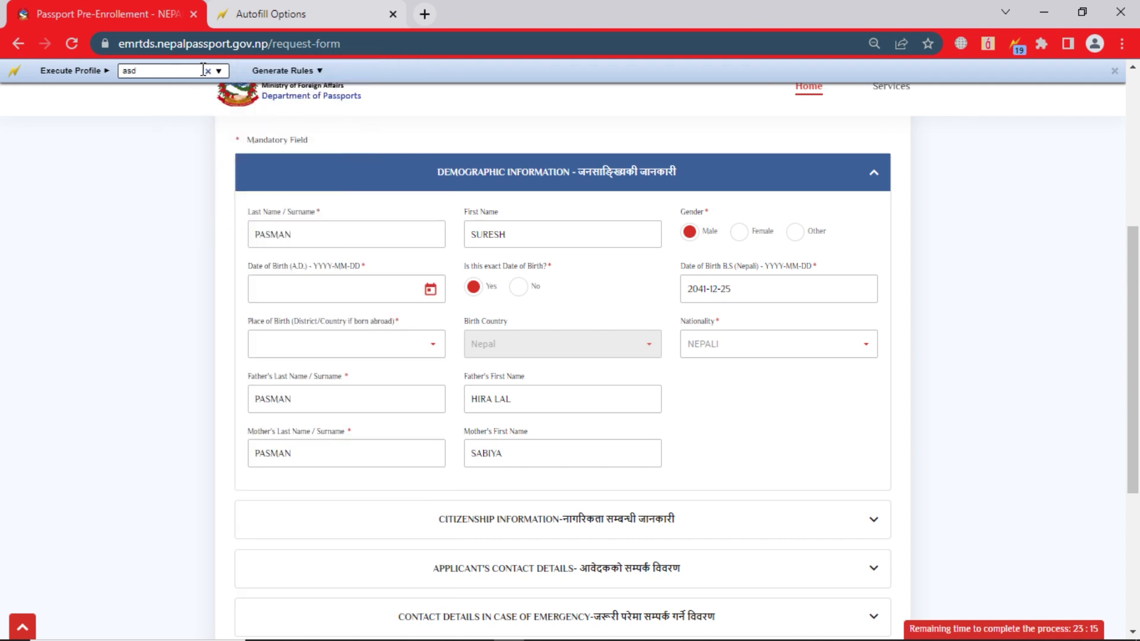
drag(187, 70, 118, 75)
key(BackSpace)
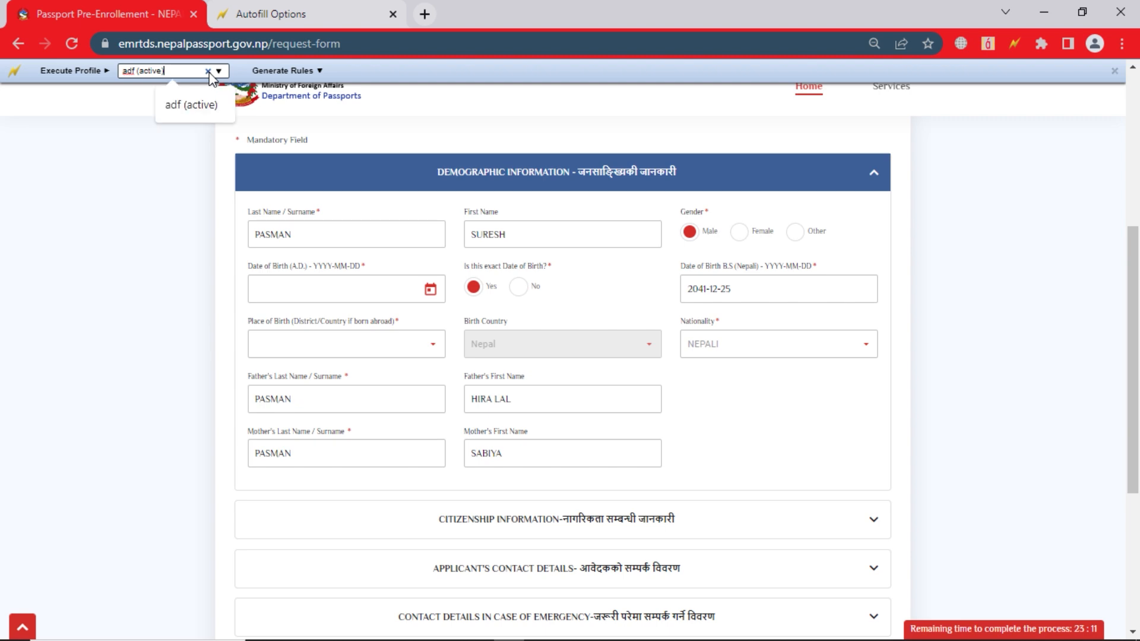
click(208, 71)
click(287, 283)
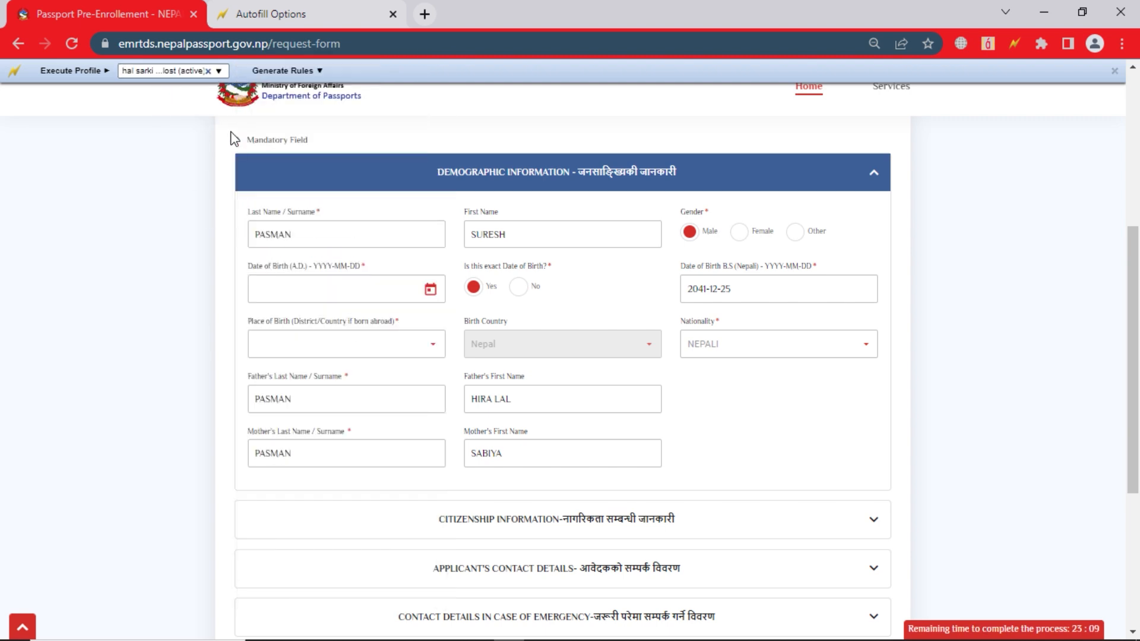
click(209, 72)
click(285, 101)
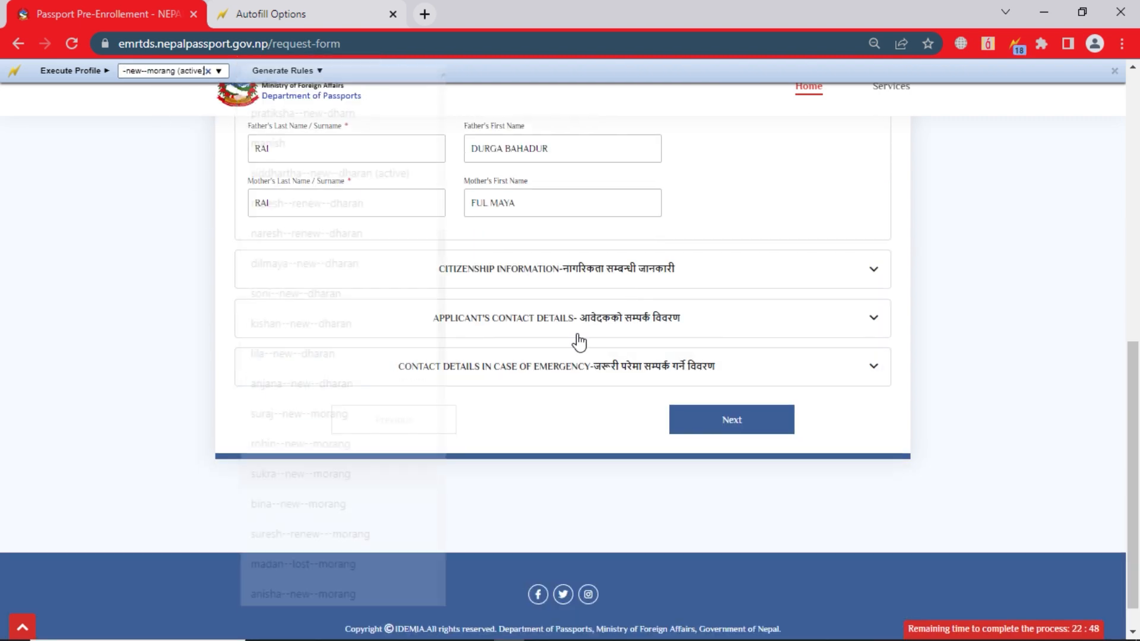
click(209, 72)
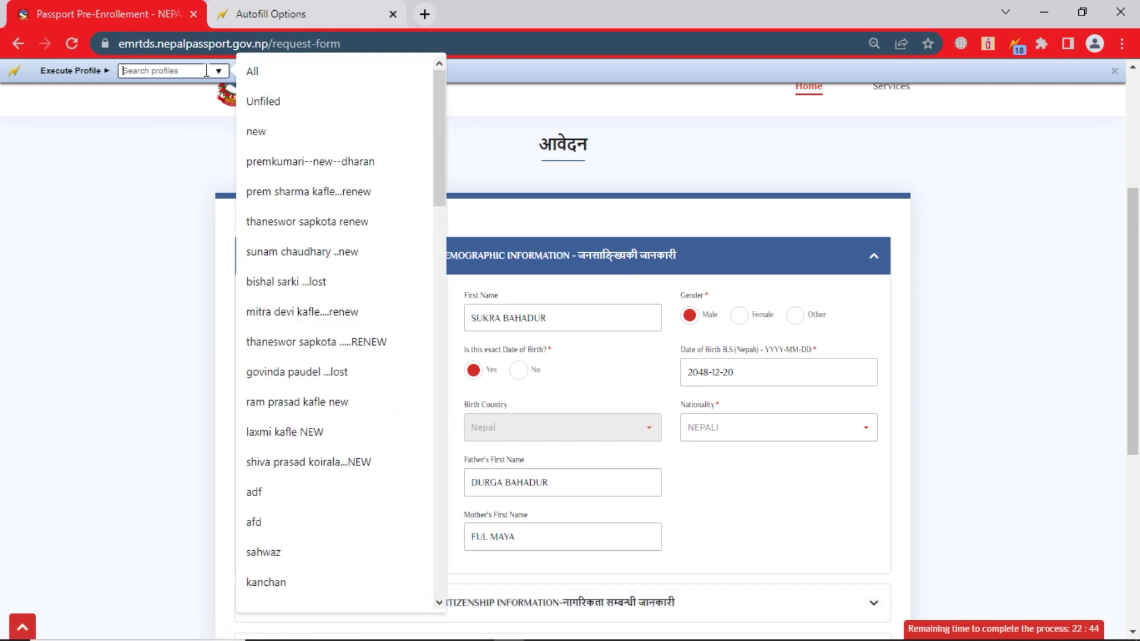
click(262, 101)
click(270, 21)
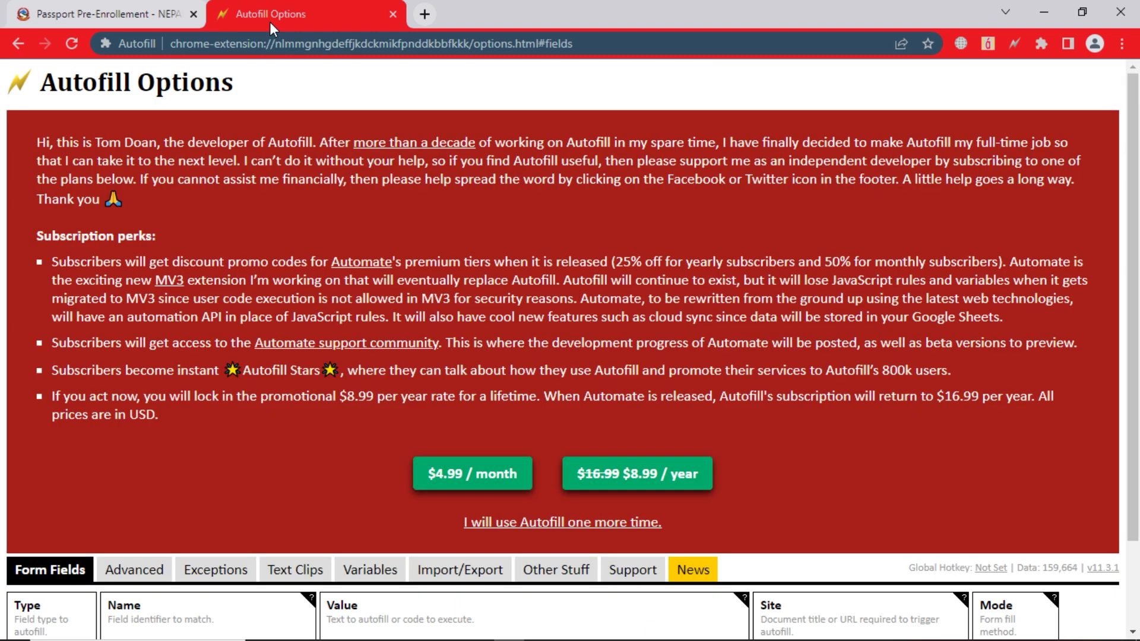
- Choose 'I will use Autofill one more time.', glance at the profile list, and reopen Import/Export
click(544, 523)
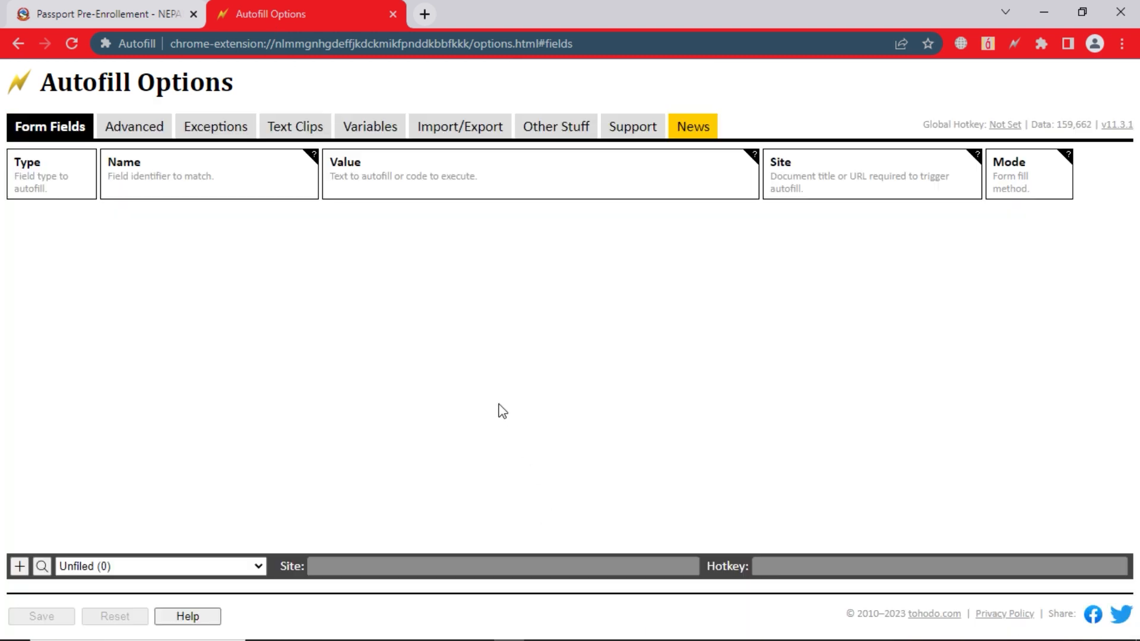
click(255, 566)
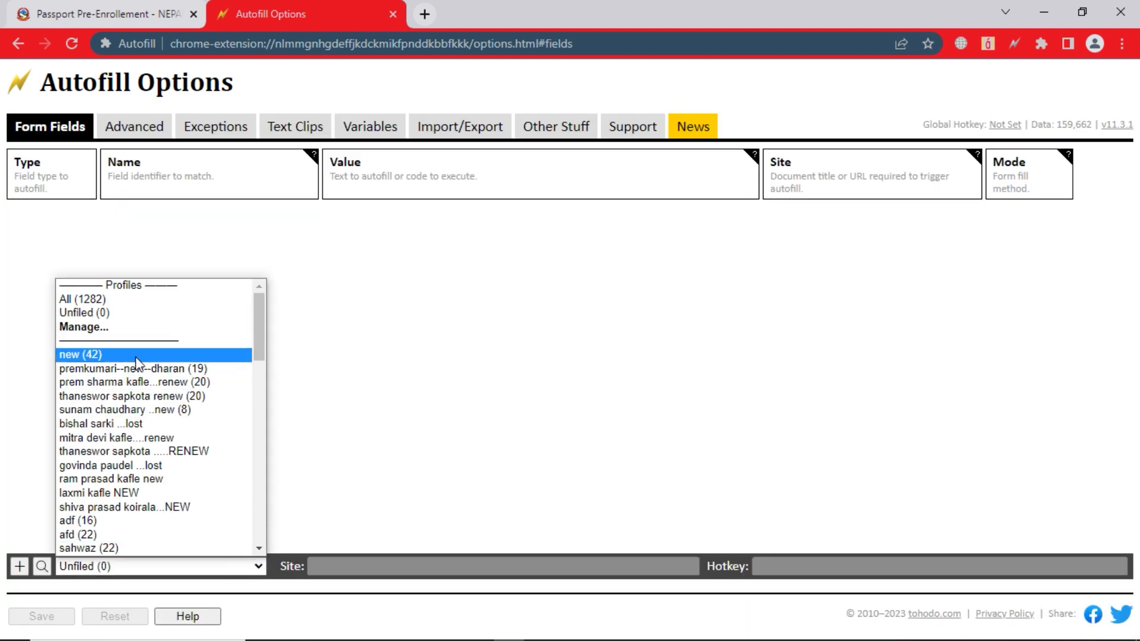
click(437, 328)
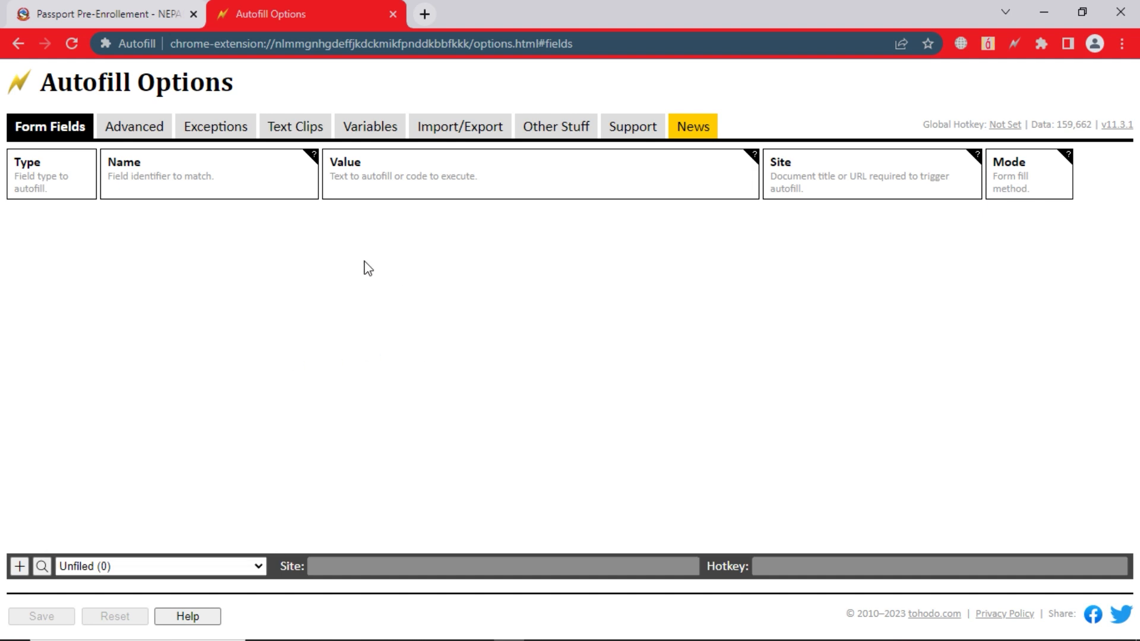
click(436, 134)
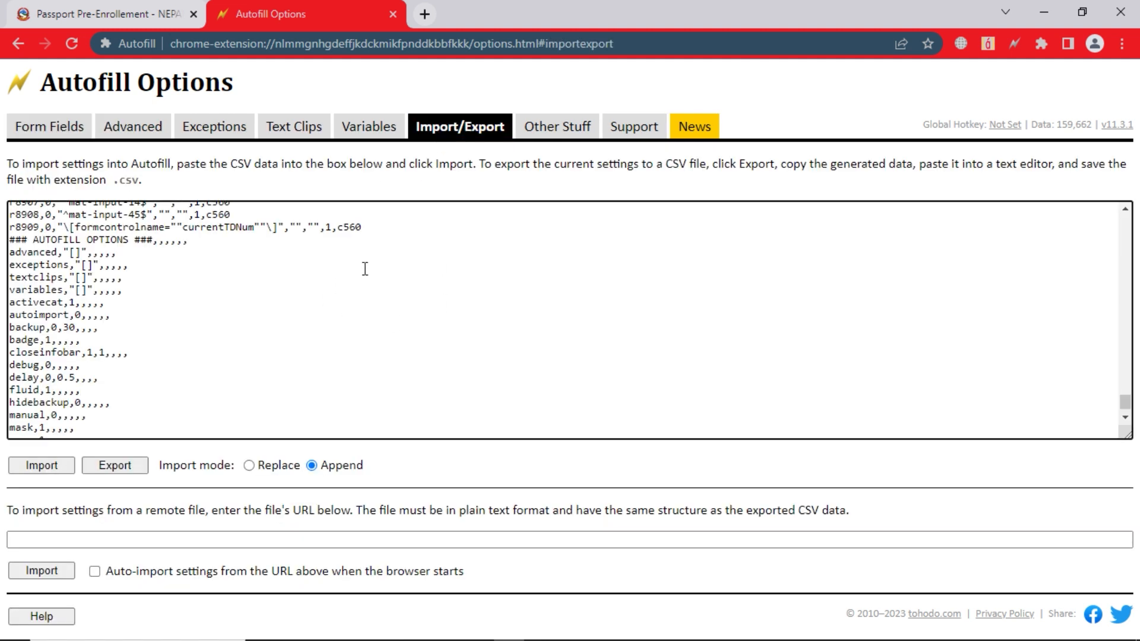